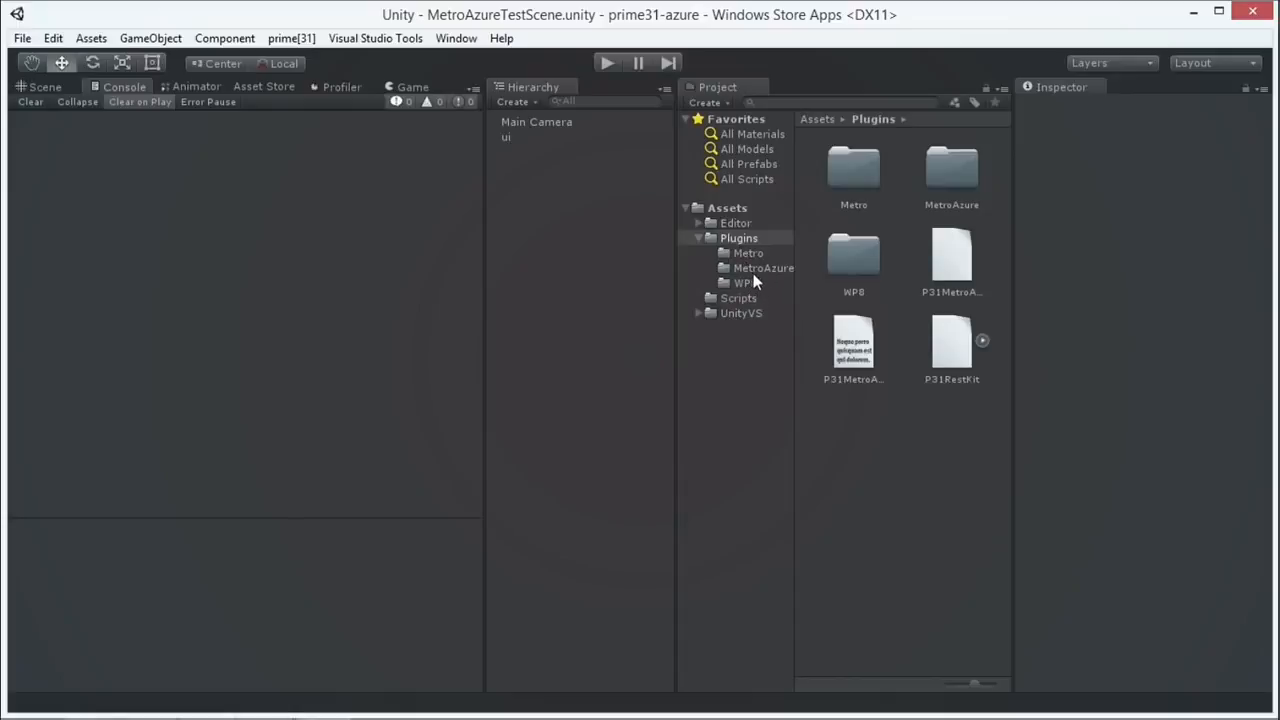
Step: Compare the P31MetroAzure and P31RestKit plugin files in the Plugins folder
click(762, 268)
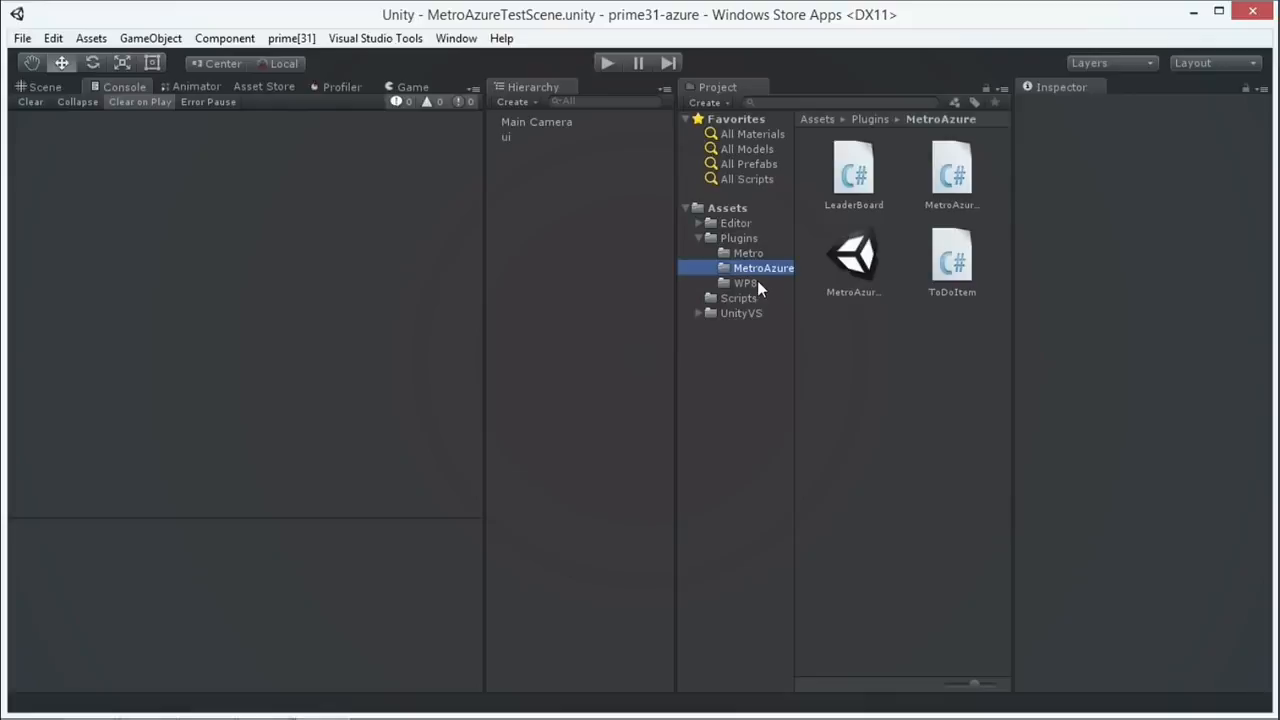
click(735, 238)
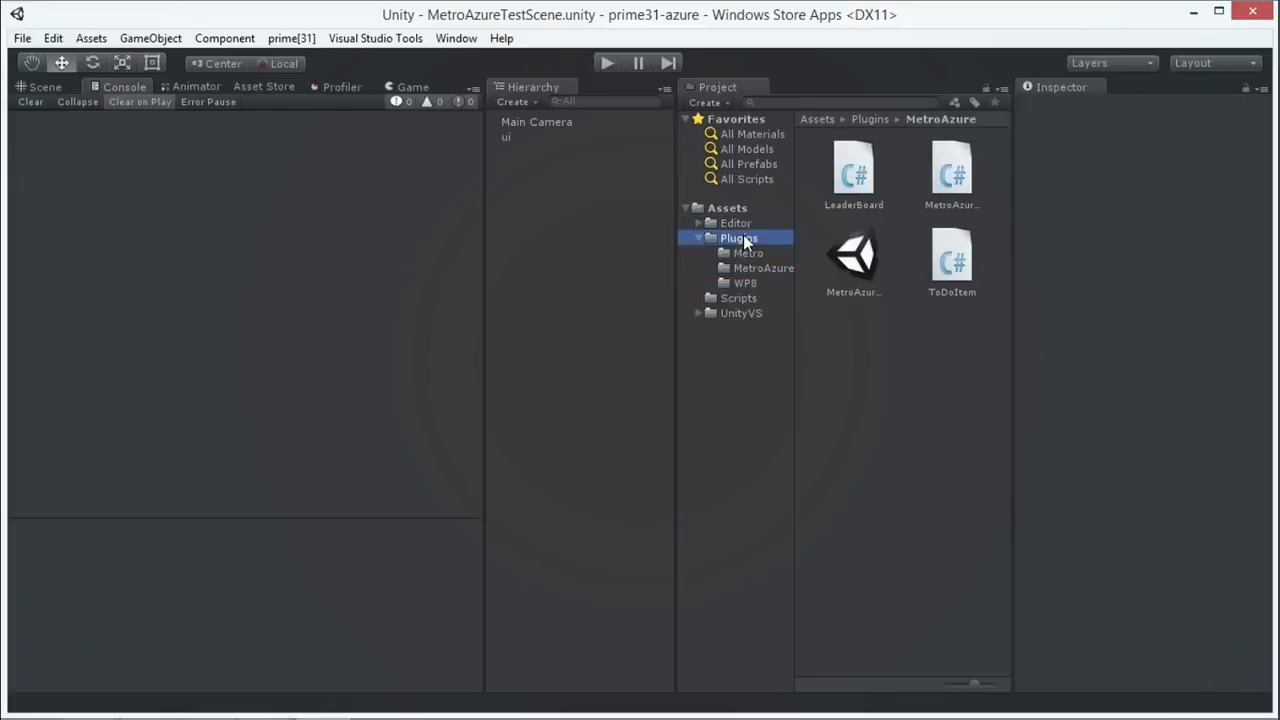
drag(794, 260, 699, 264)
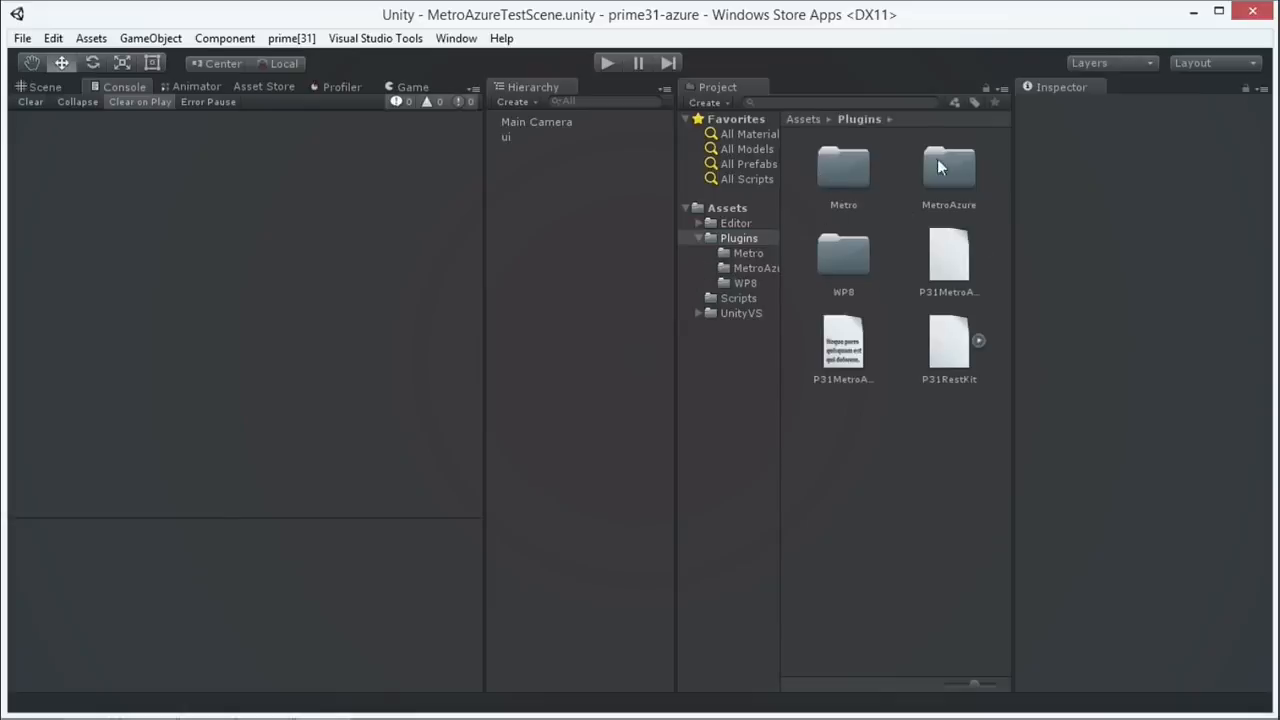
click(943, 258)
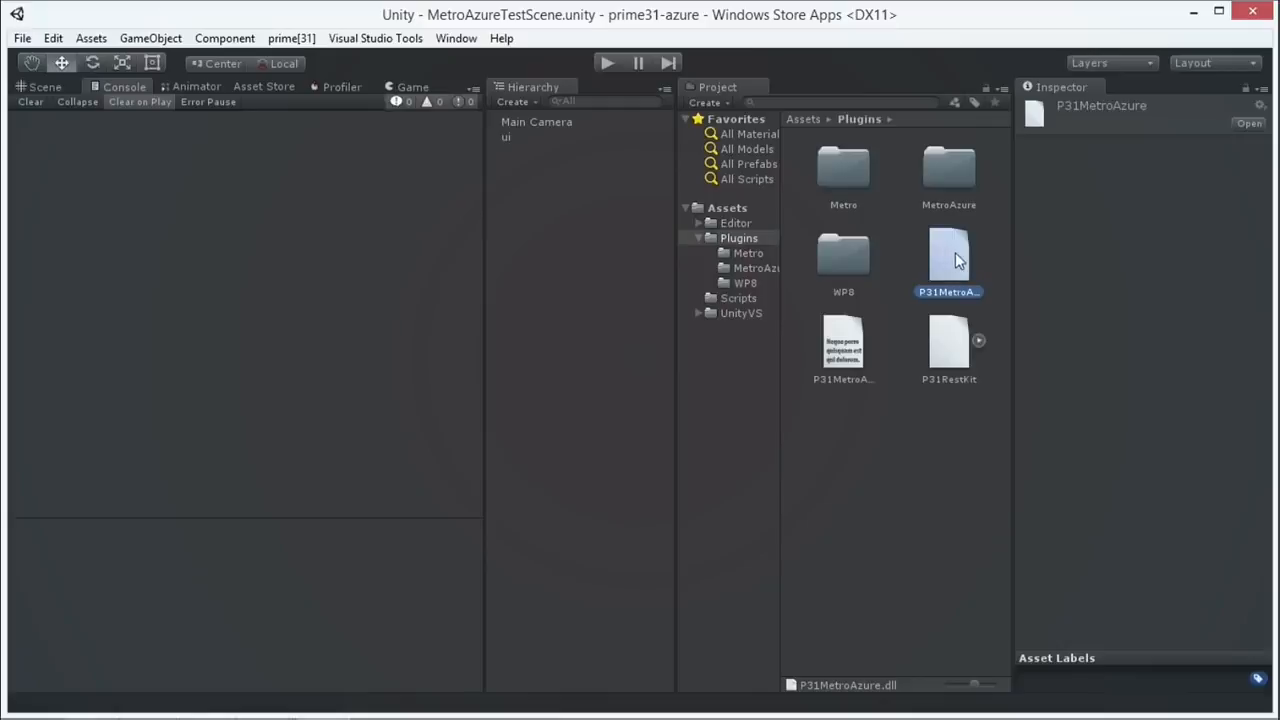
click(952, 357)
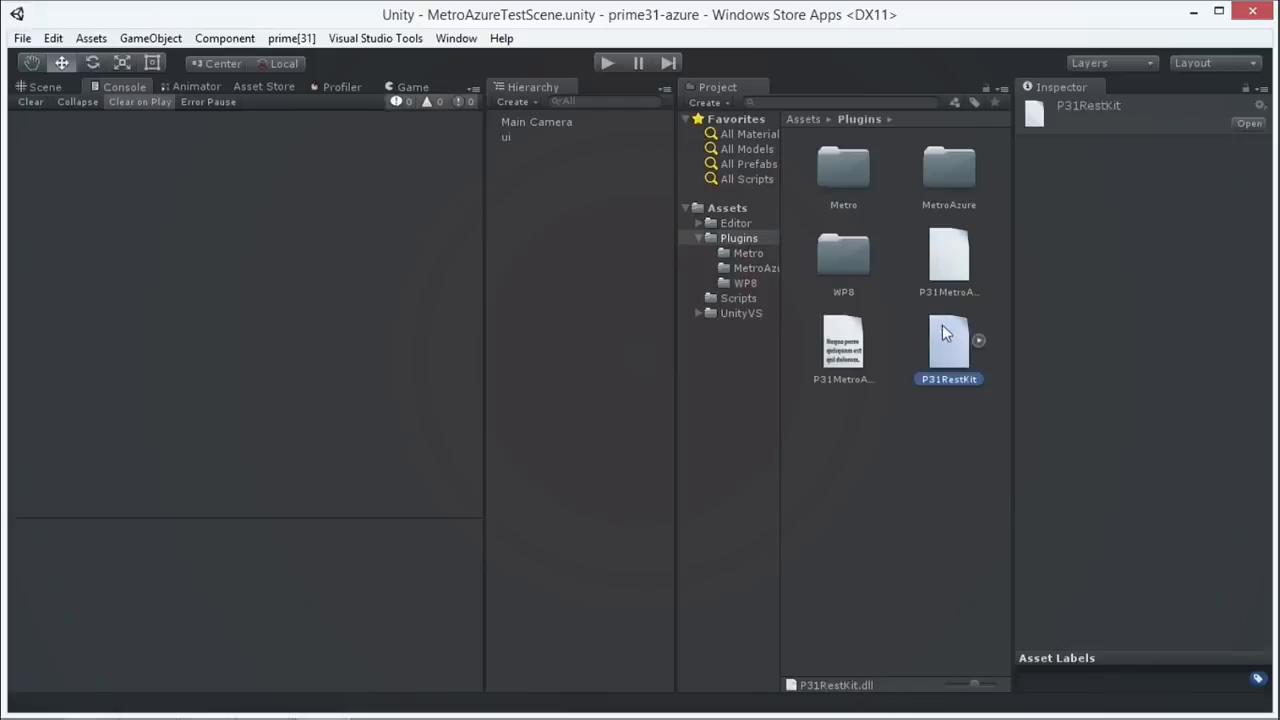
click(850, 345)
click(940, 330)
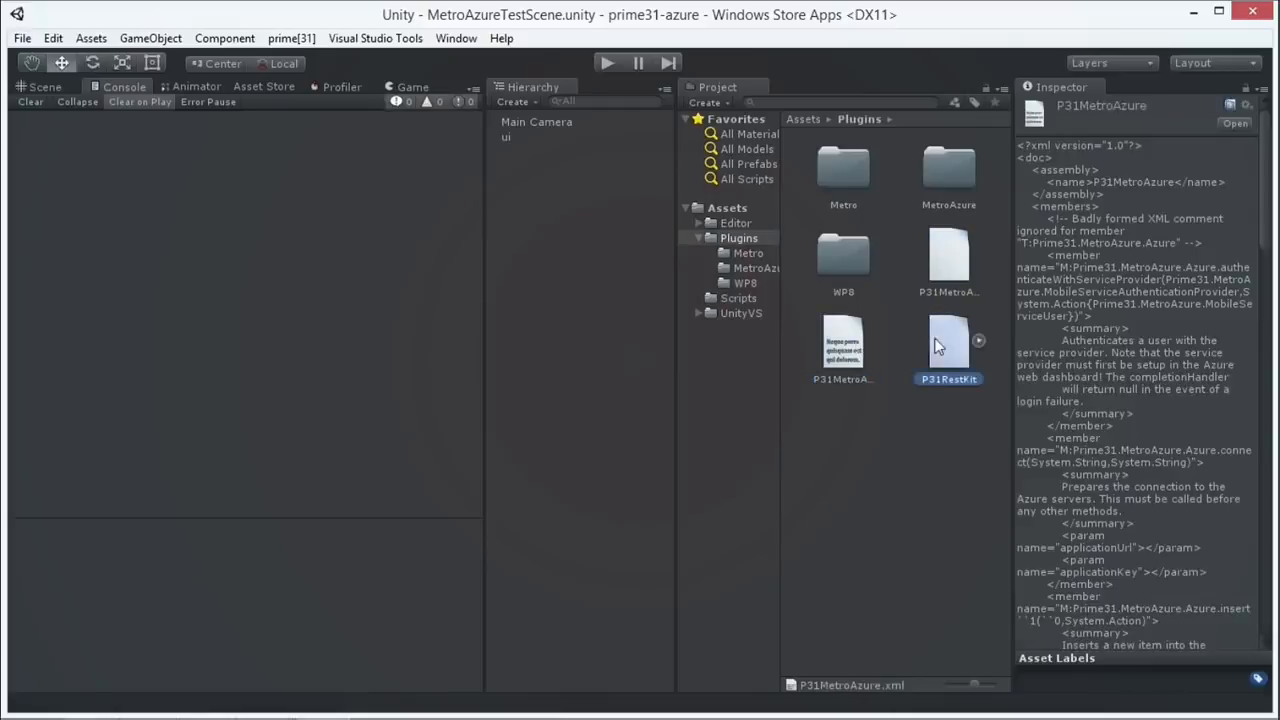
click(938, 292)
click(948, 340)
click(946, 262)
click(948, 340)
click(946, 262)
click(951, 338)
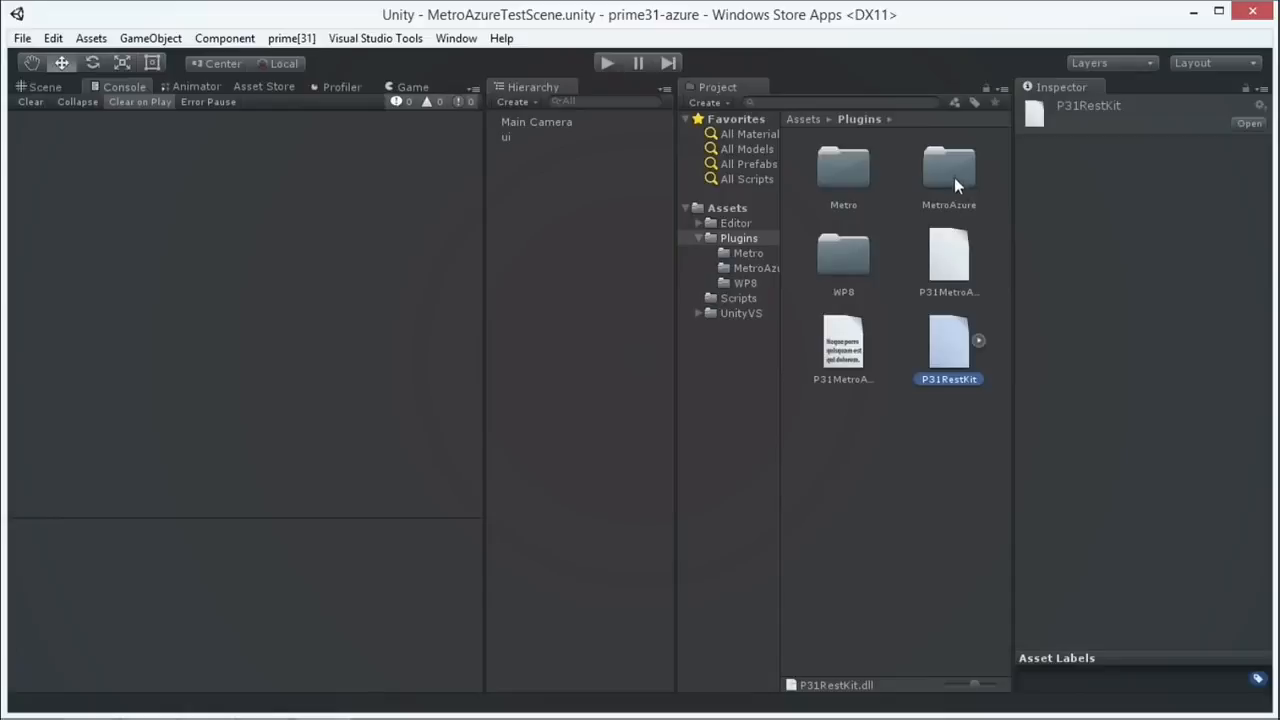
Step: Open the MetroAzure folder and view the LeaderBoard, MetroAzureDemoUI and ToDoItem script sources
double_click(954, 178)
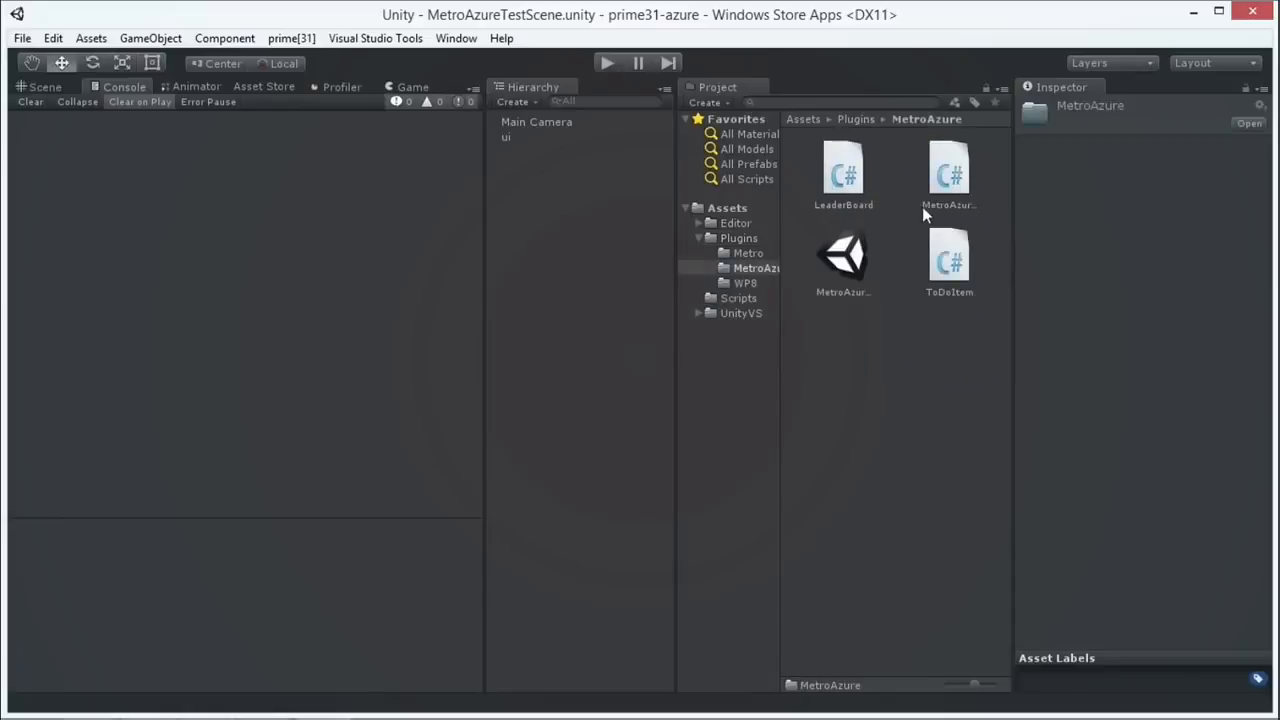
click(850, 180)
click(937, 185)
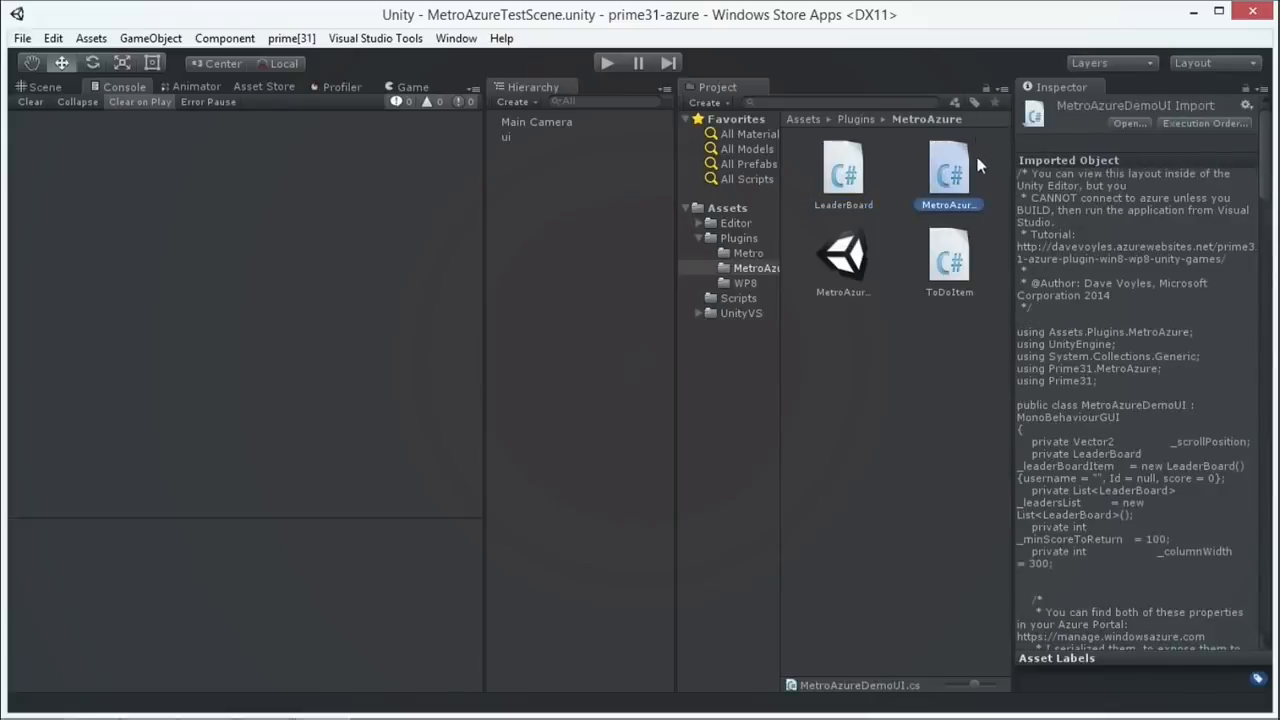
click(955, 270)
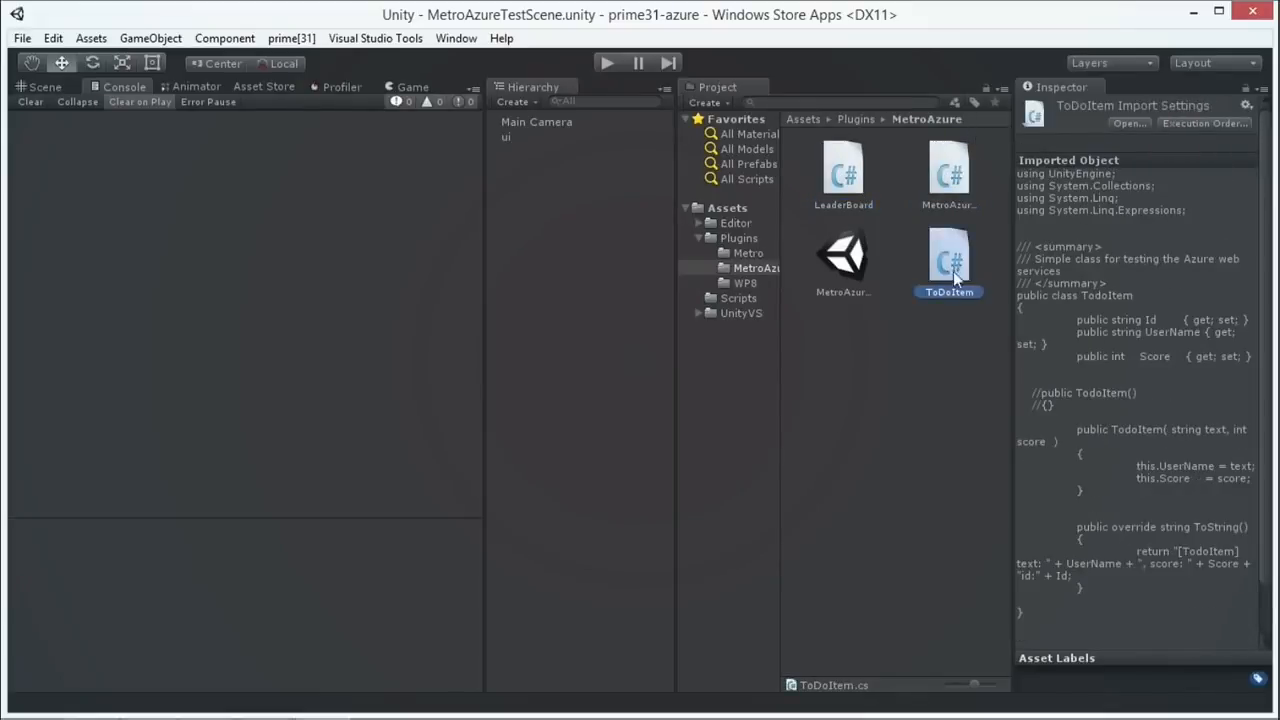
click(950, 205)
click(843, 172)
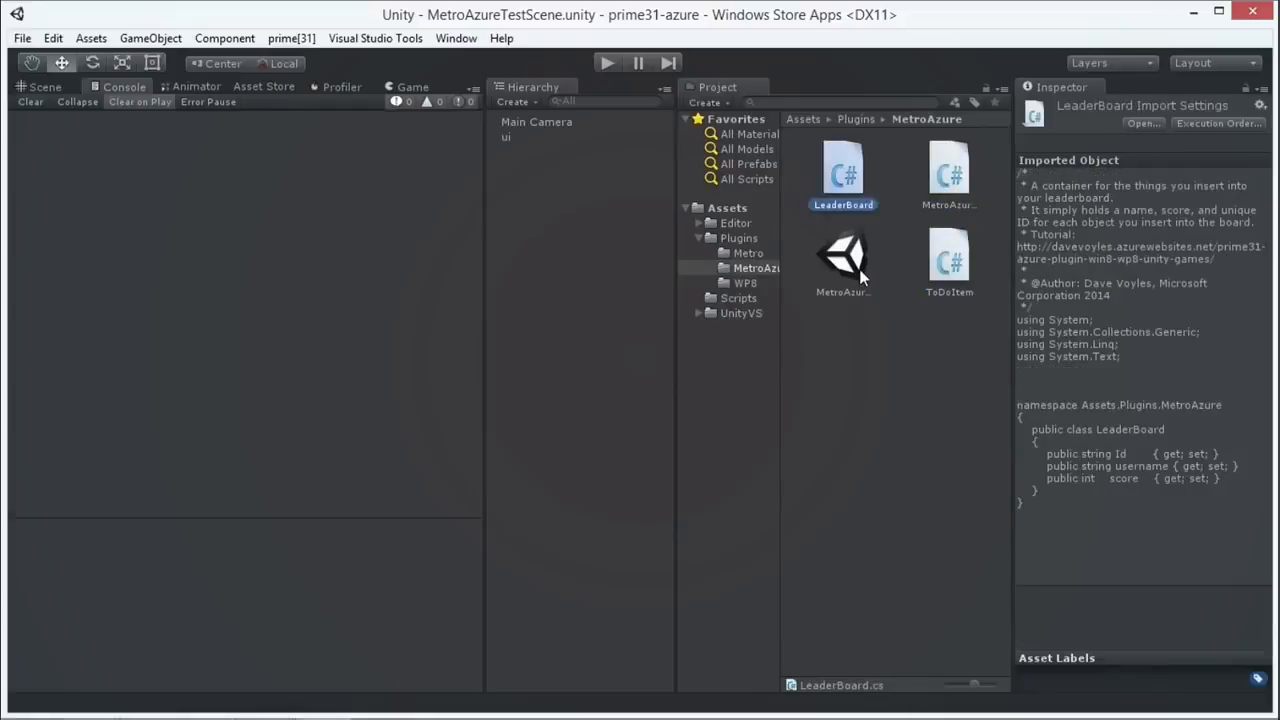
Step: Inspect the MetroAzureTestScene asset and its Main Camera and ui objects
click(859, 268)
drag(485, 177, 607, 201)
click(634, 121)
click(645, 137)
click(960, 340)
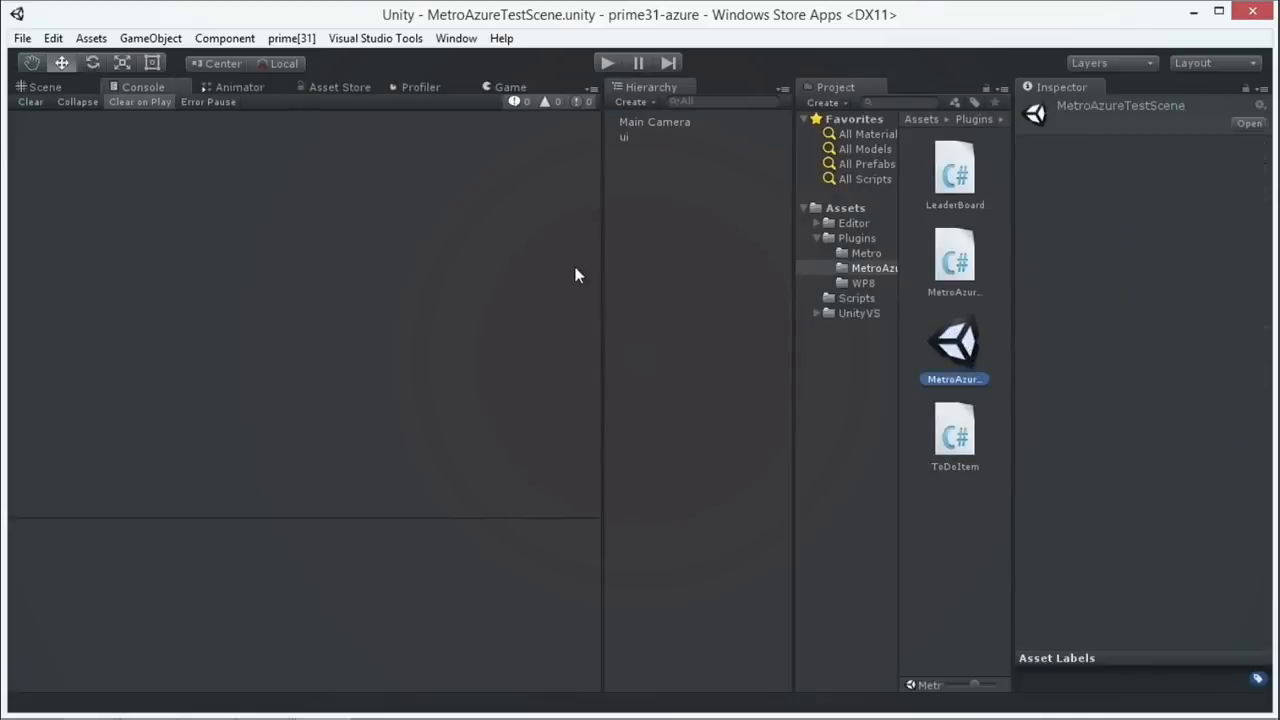
Step: Preview the Azure connection and leaderboard UI in play mode twice, orbiting the Scene view between runs
click(602, 63)
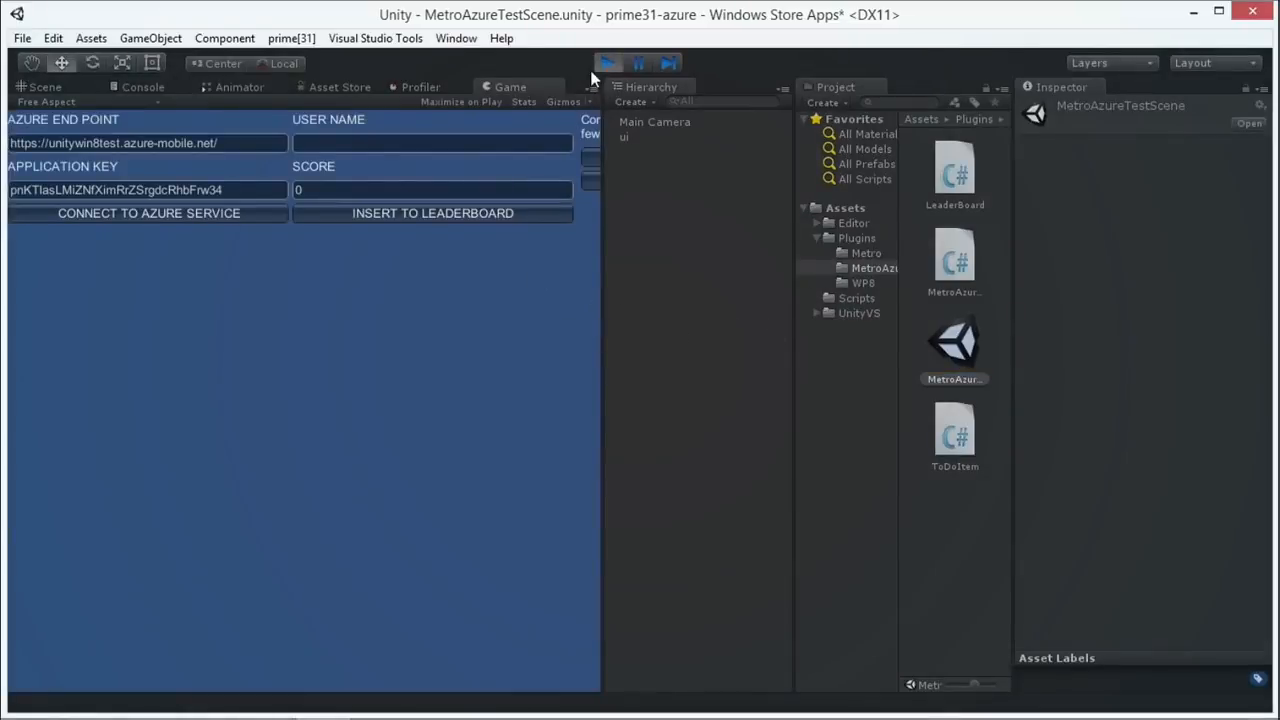
key(ctrl+p)
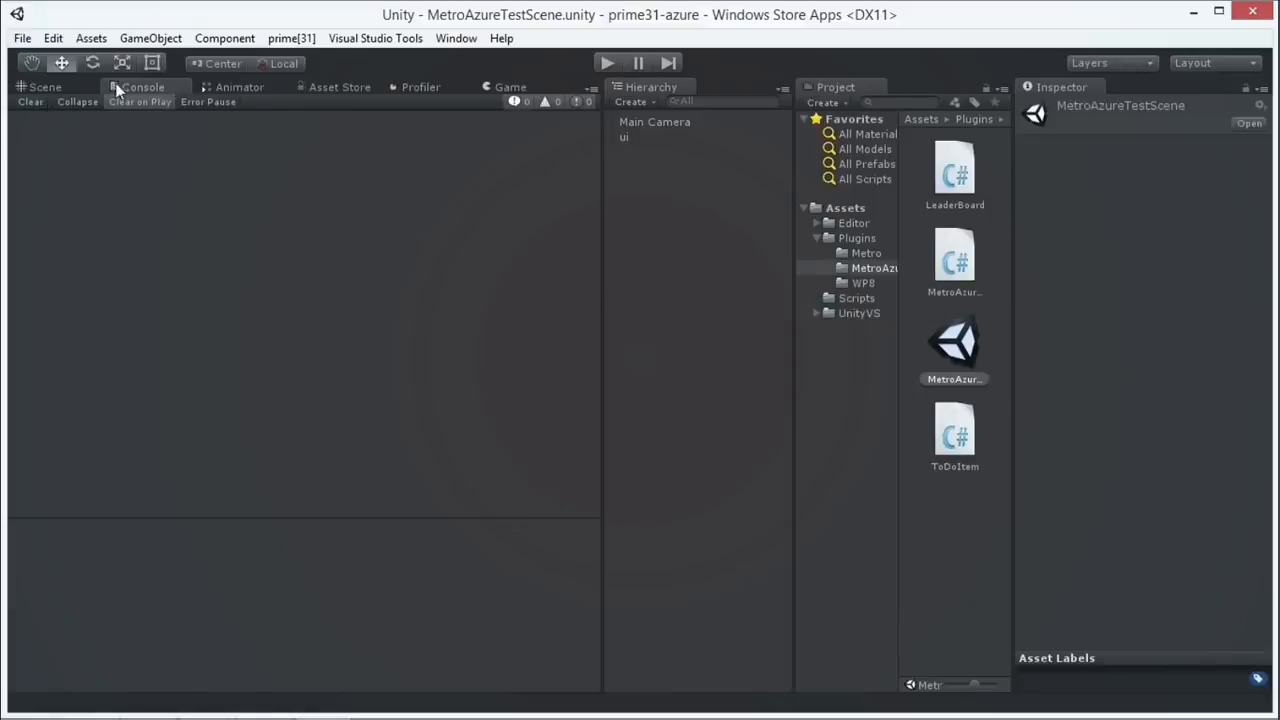
click(50, 87)
alt+drag(454, 309, 565, 282)
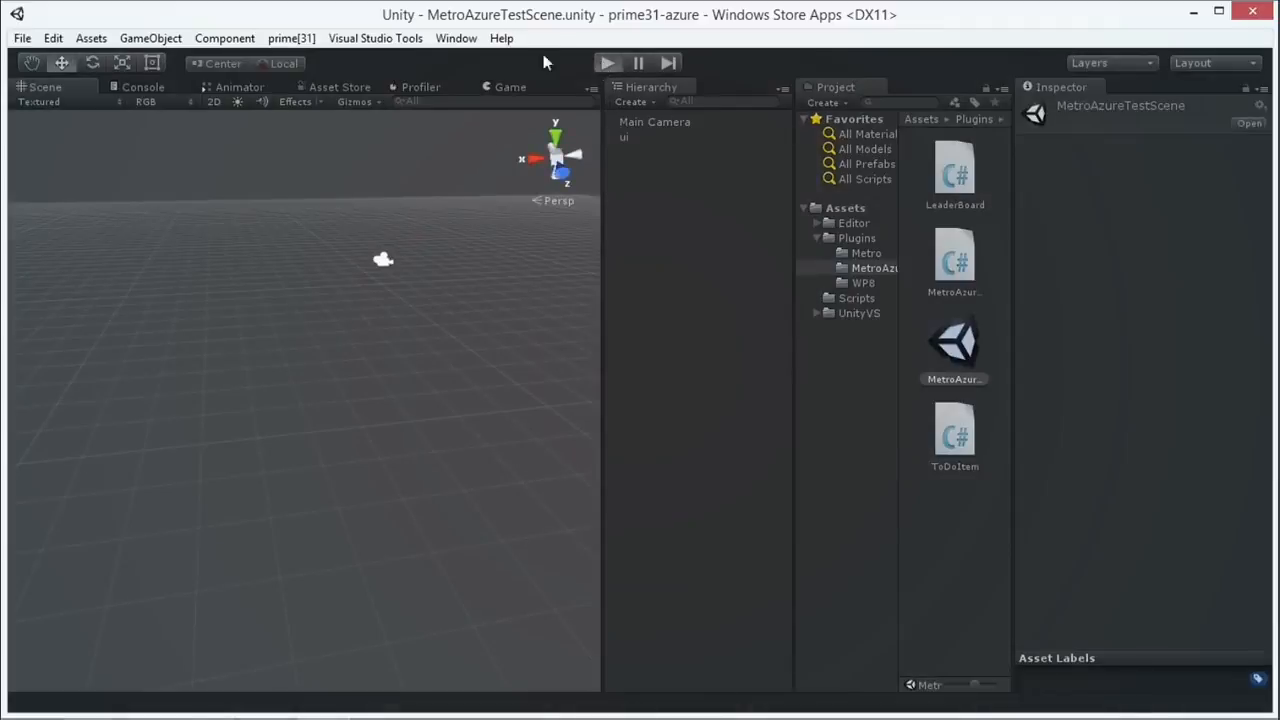
click(607, 63)
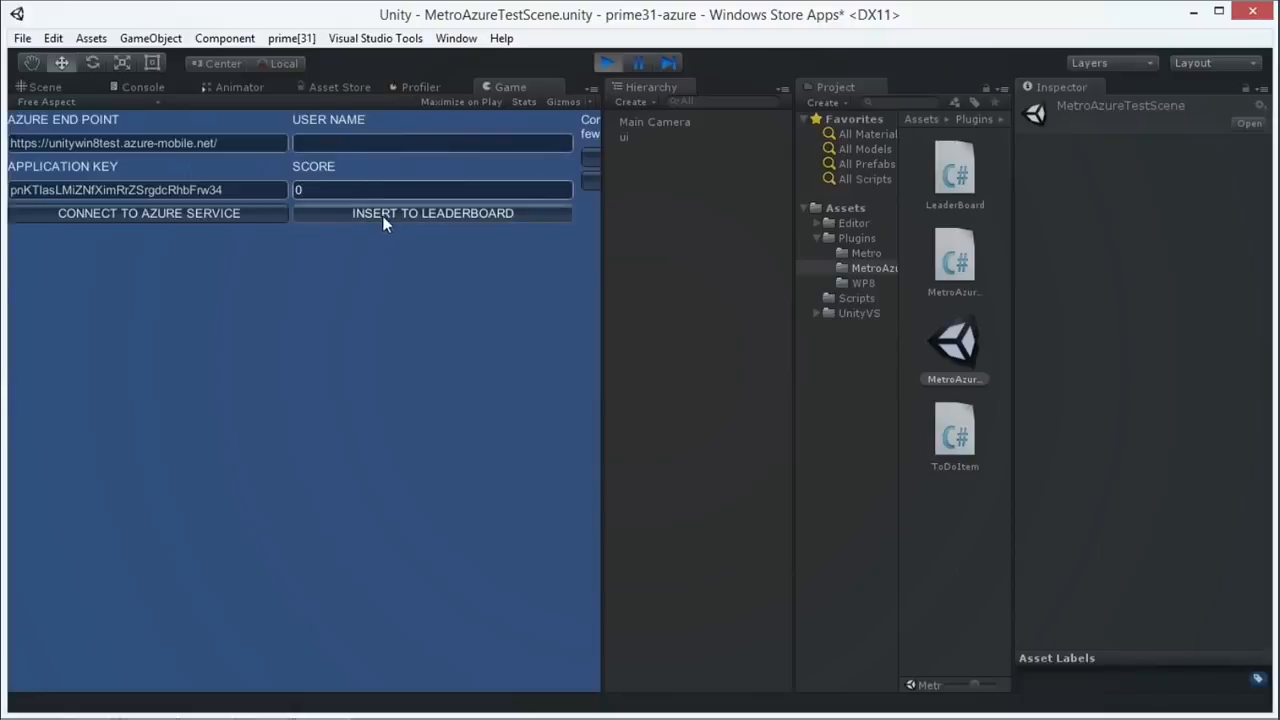
click(607, 62)
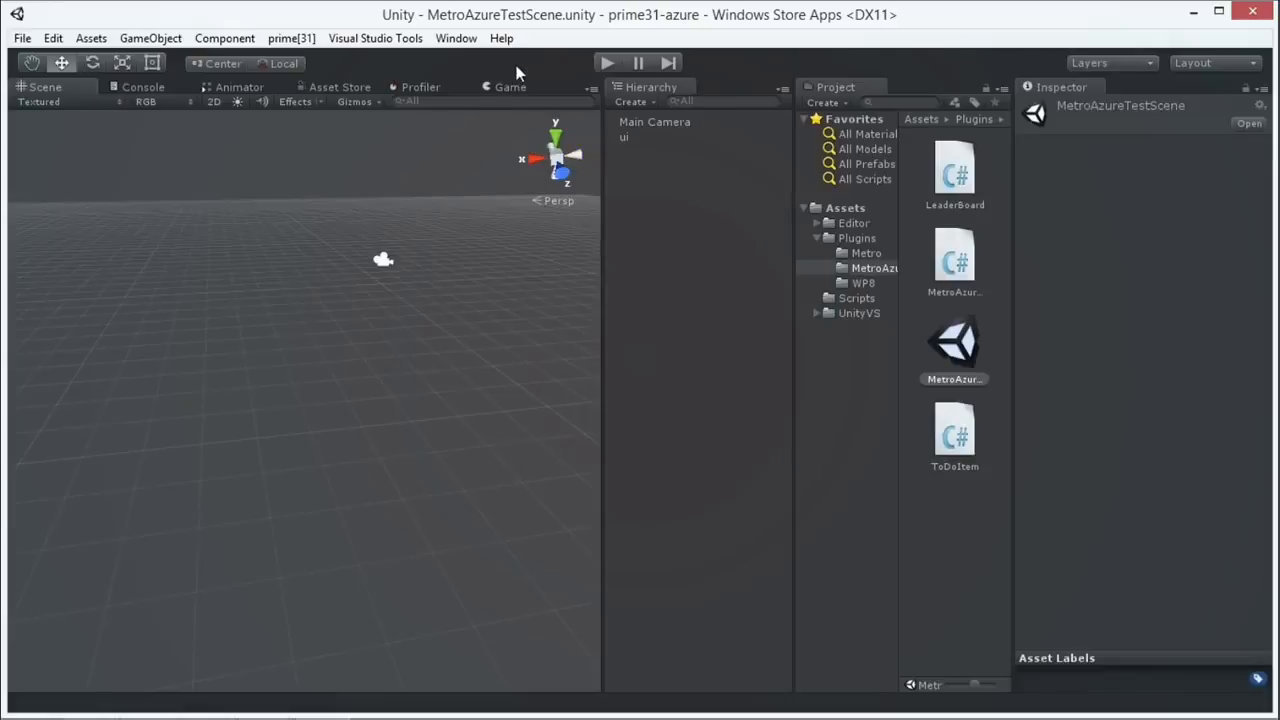
Step: Toggle play with the Scene view maximized, then restore the layout and play in the Game view
key(shift+space)
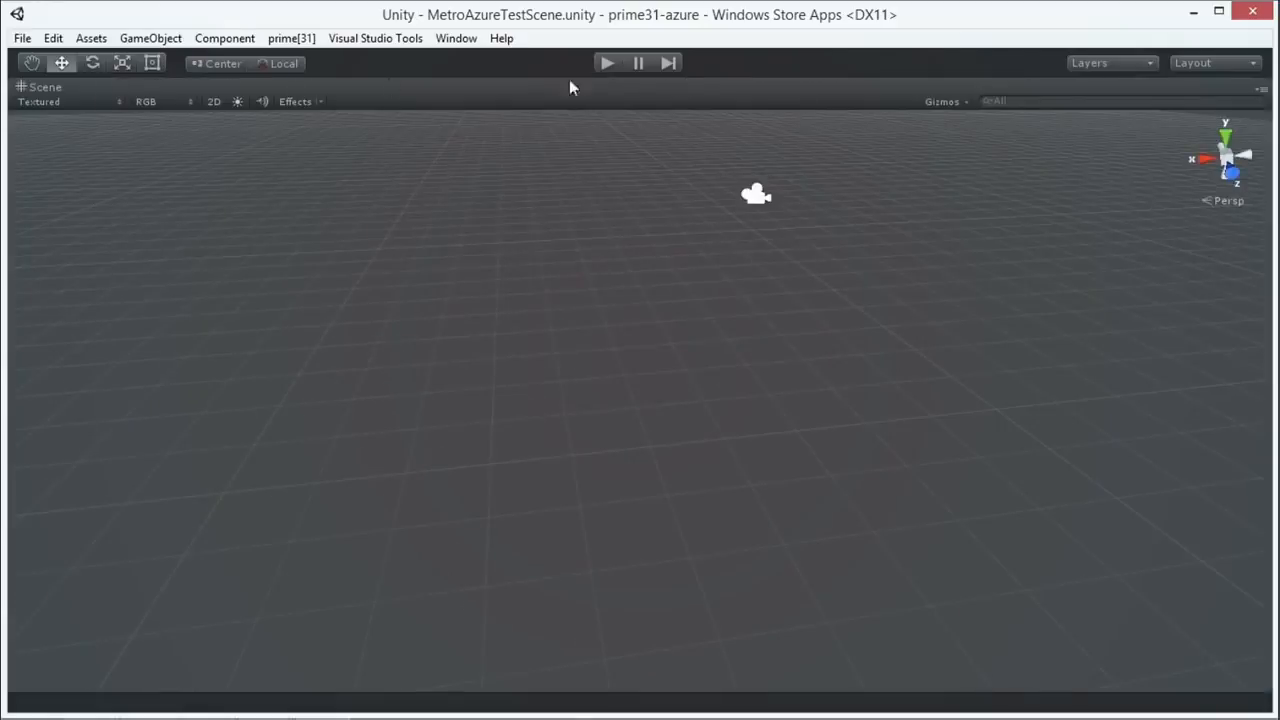
click(600, 63)
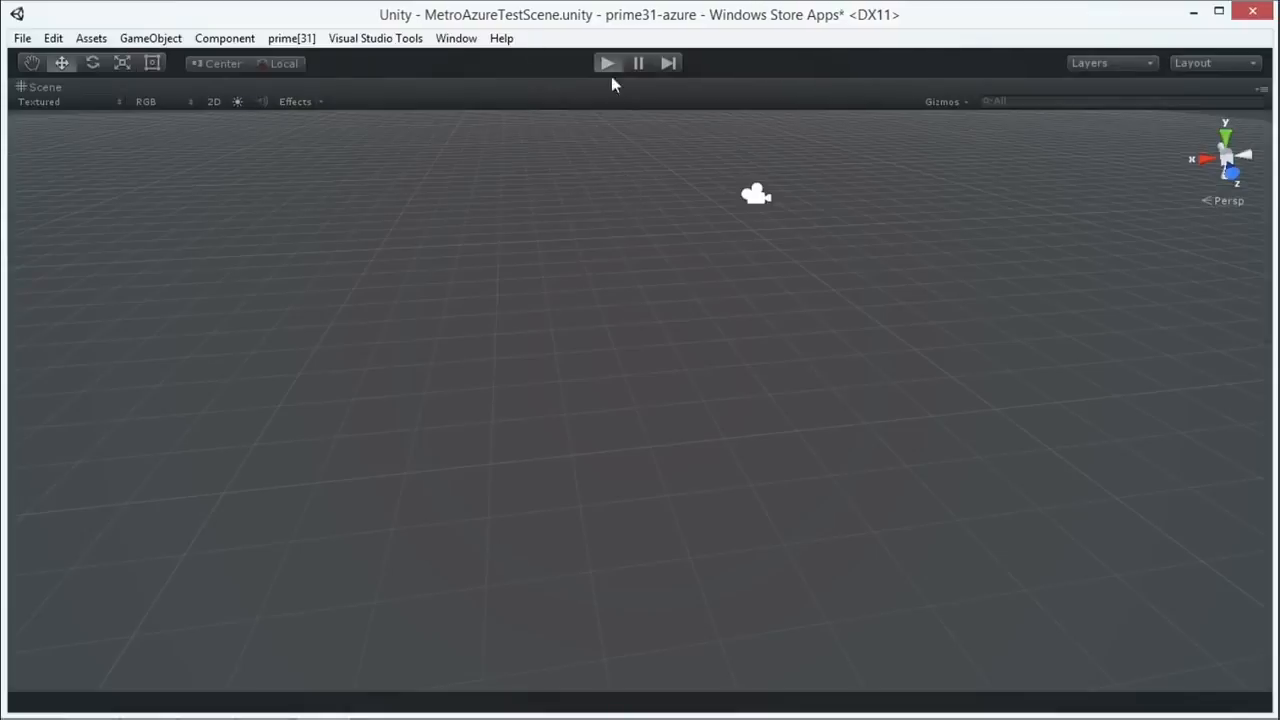
scroll(707, 330, down, 5)
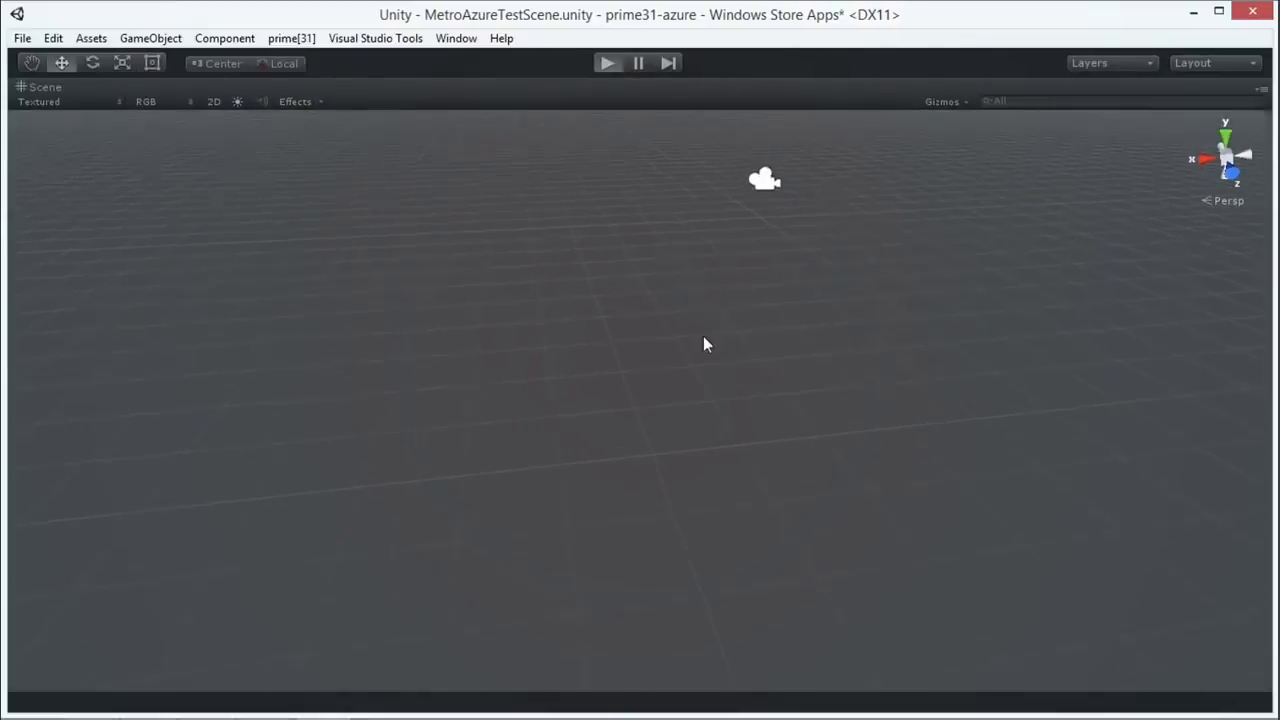
click(608, 62)
click(609, 62)
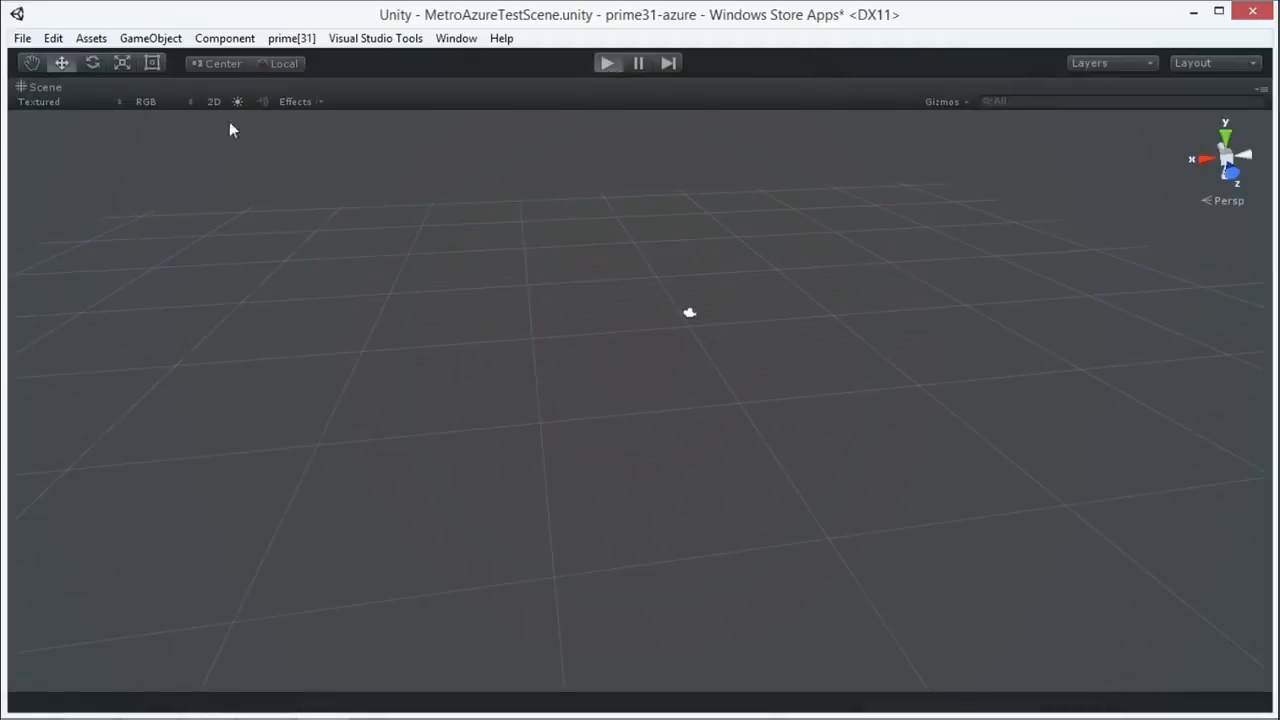
click(608, 63)
click(610, 65)
scroll(744, 135, up, 5)
key(shift+space)
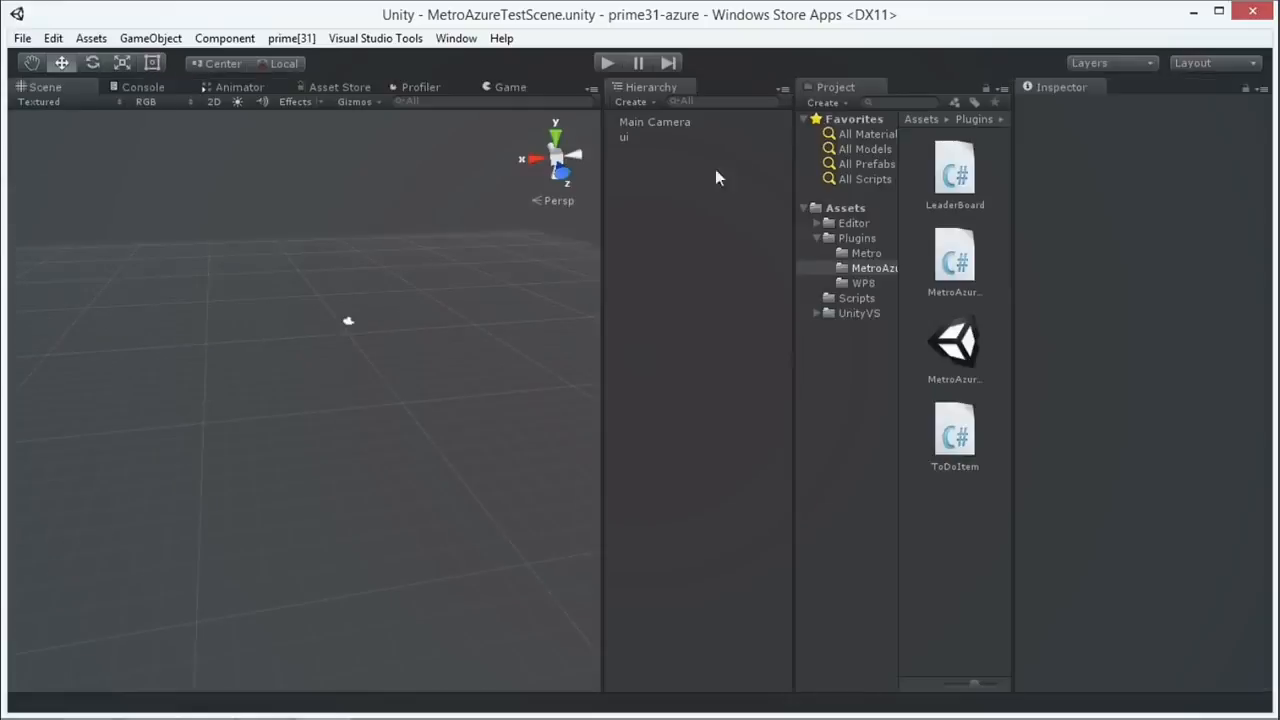
click(503, 87)
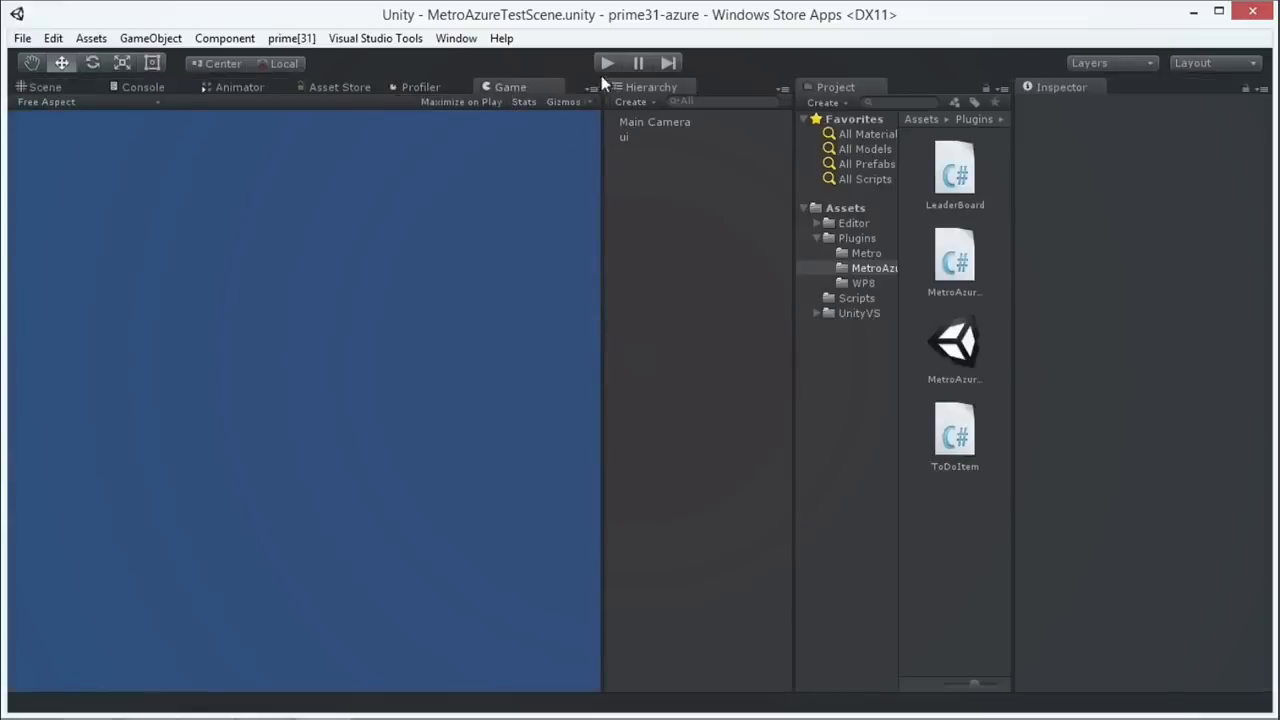
click(607, 62)
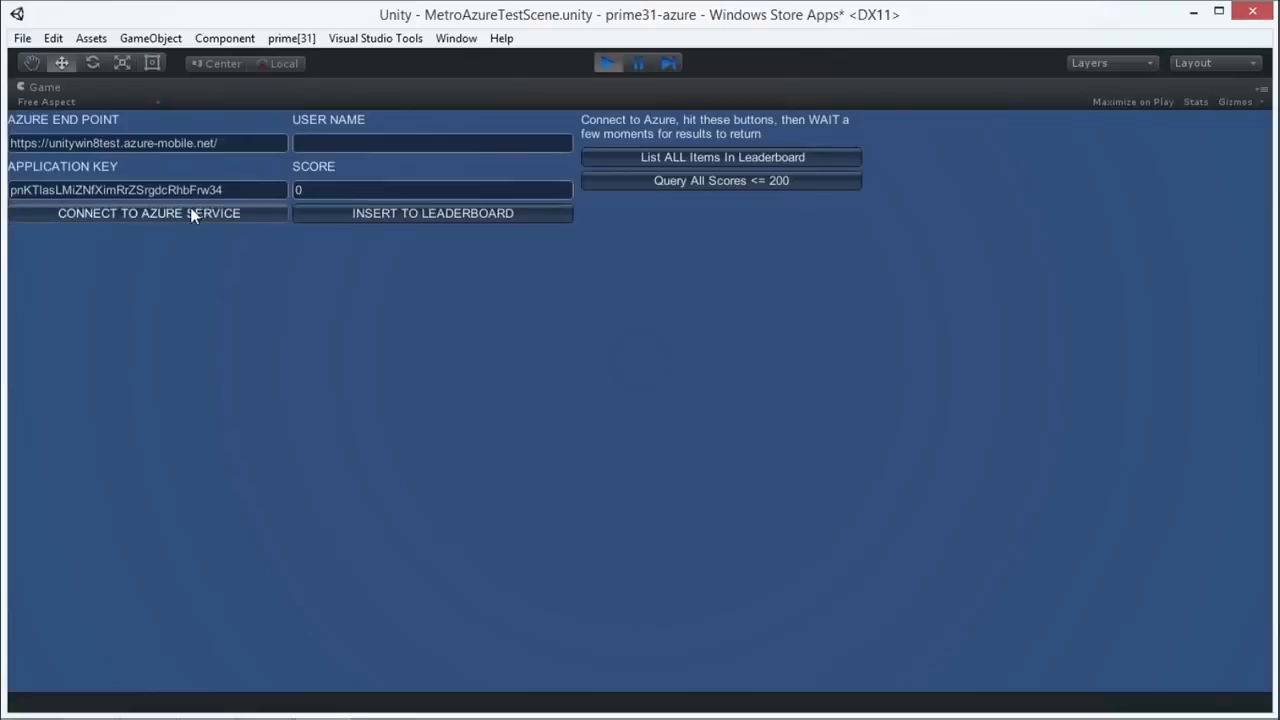
Step: Connect the demo to the Azure Mobile Service, then stop play mode
click(194, 208)
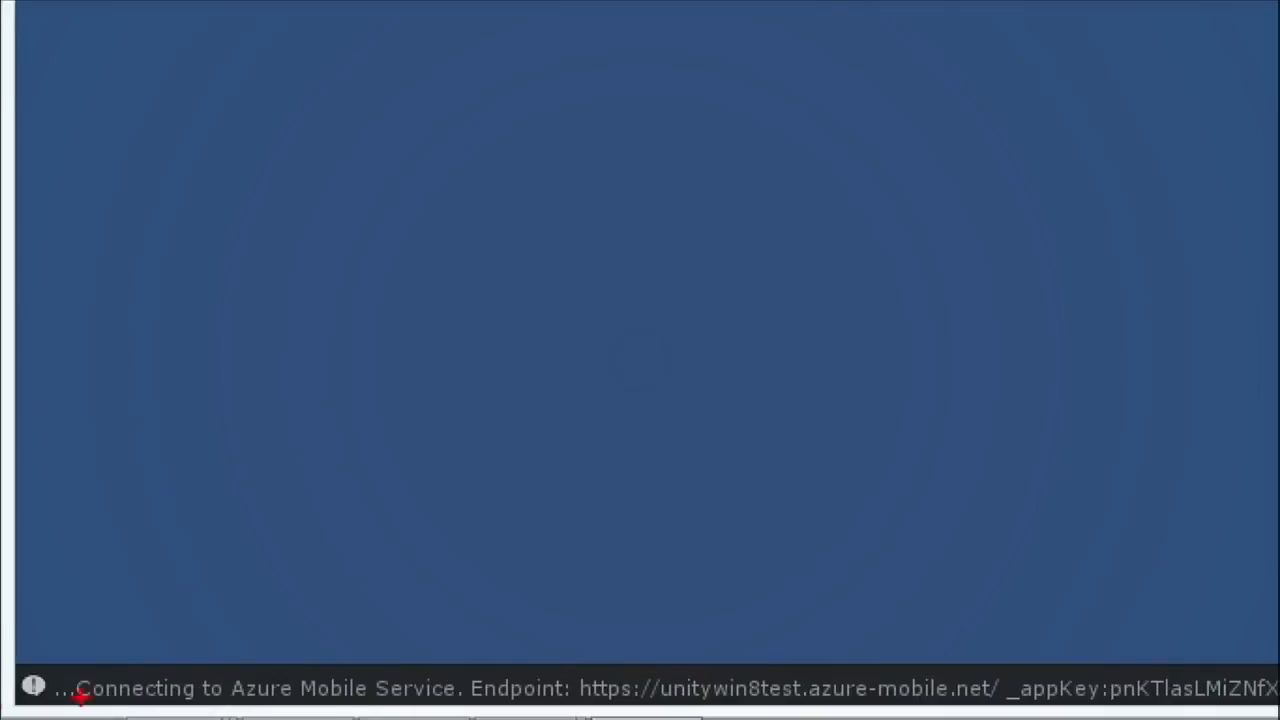
mouse_move(31, 633)
mouse_down()
mouse_move(784, 686)
mouse_move(808, 566)
mouse_move(18, 640)
mouse_move(130, 716)
mouse_up()
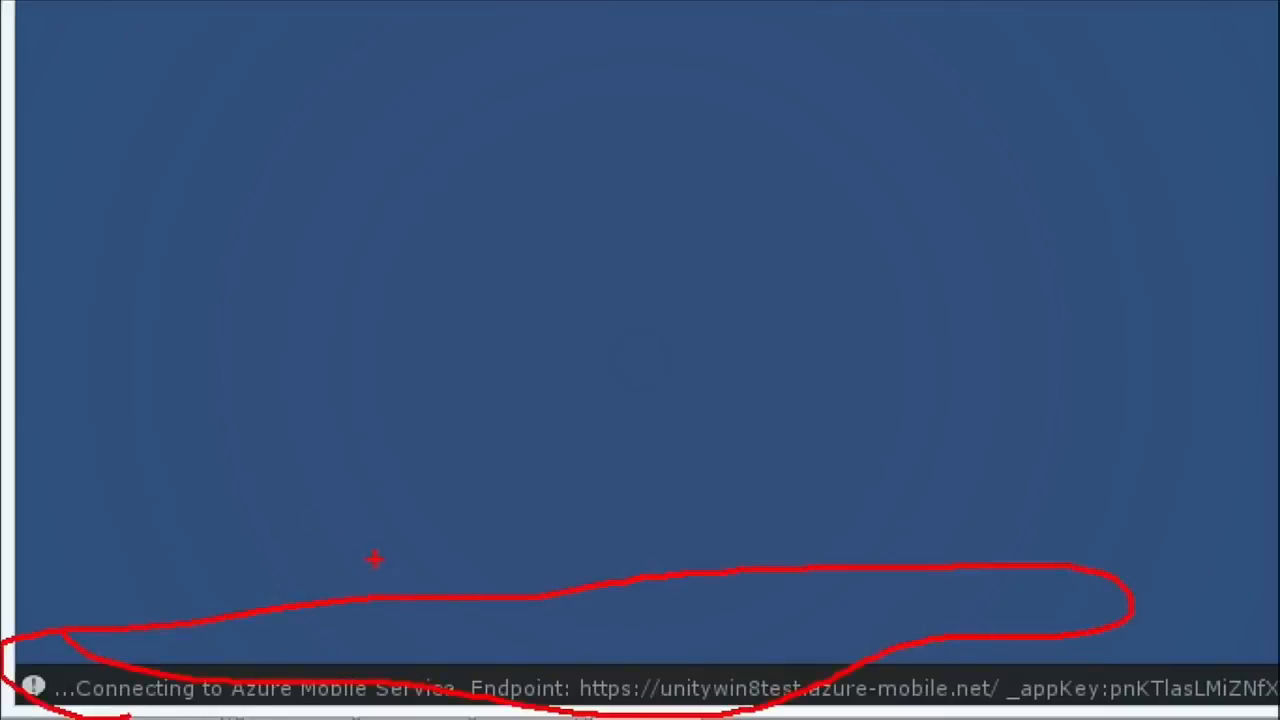
click(612, 66)
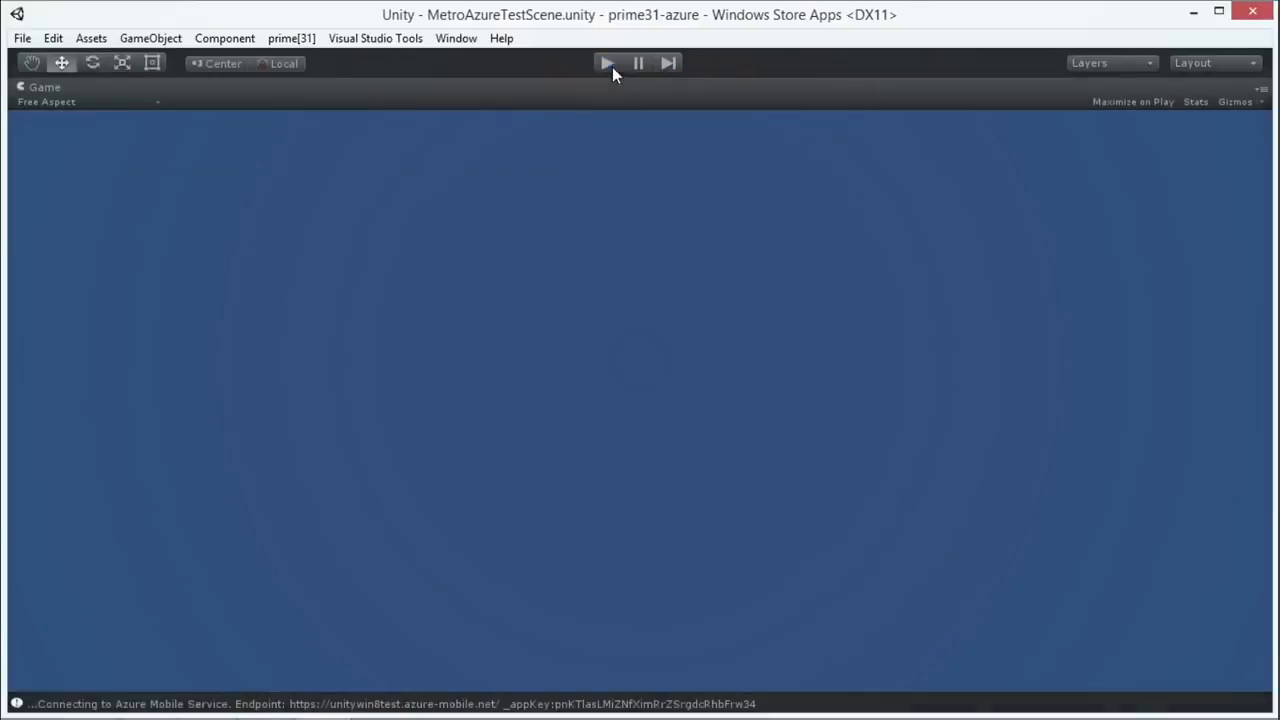
Step: Advance the slide presentation one slide, then return to Unity's full multi-panel layout
key(alt+Tab)
click(523, 361)
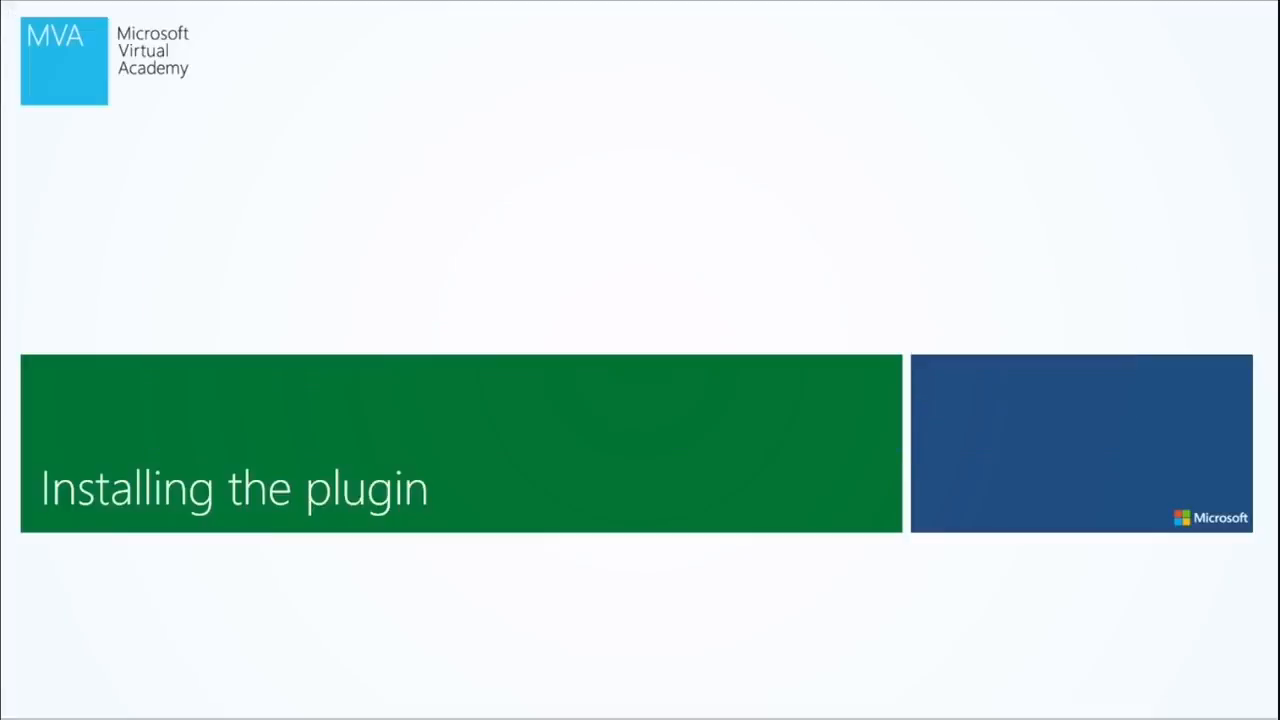
key(Page_Down)
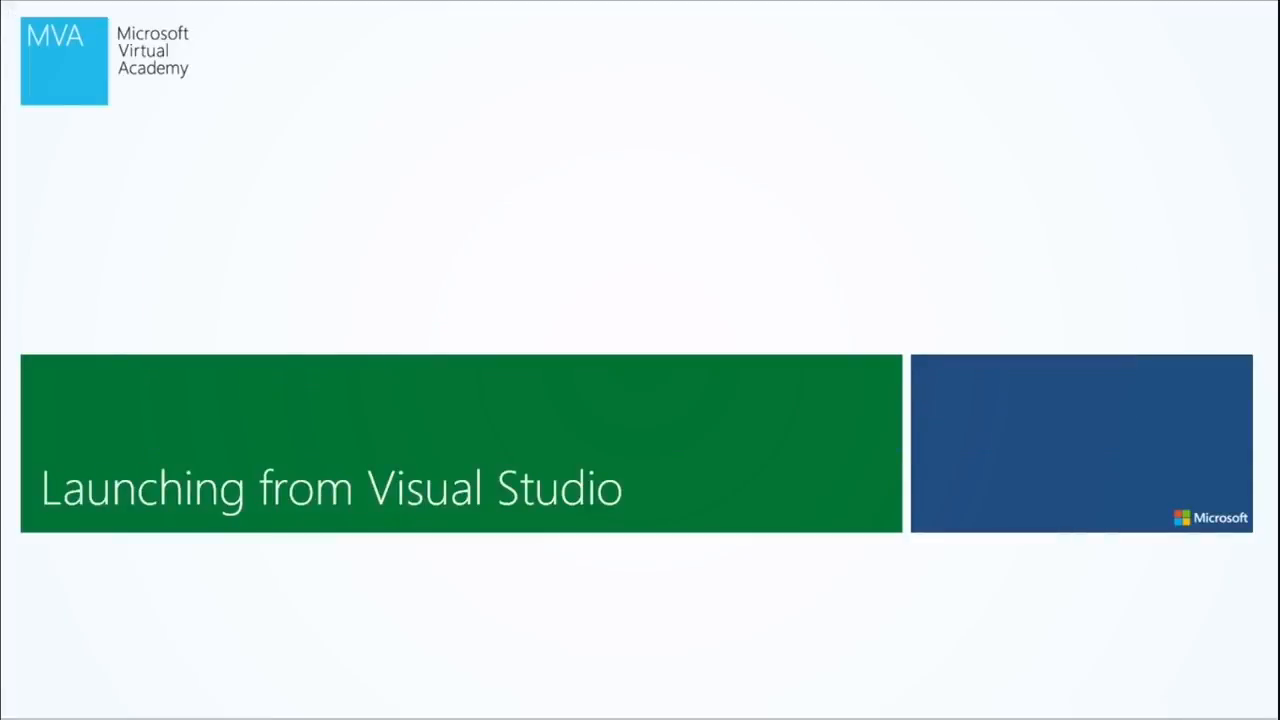
key(alt+Tab)
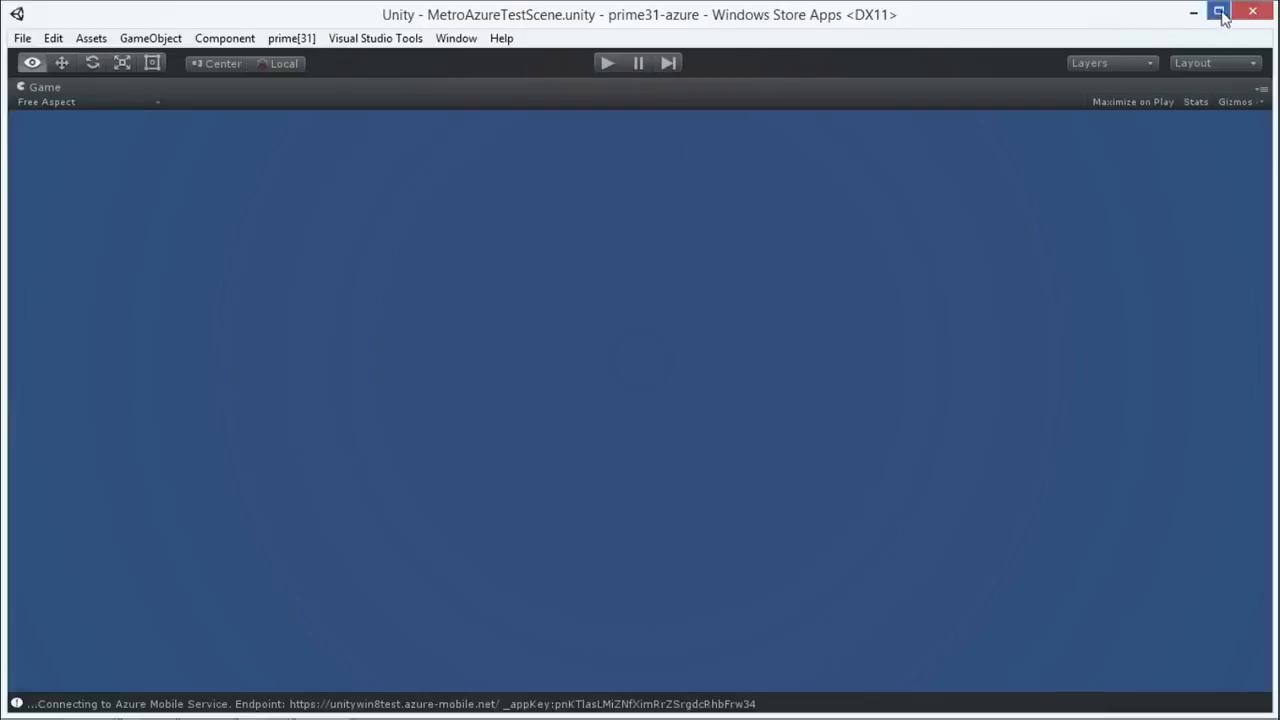
key(shift+space)
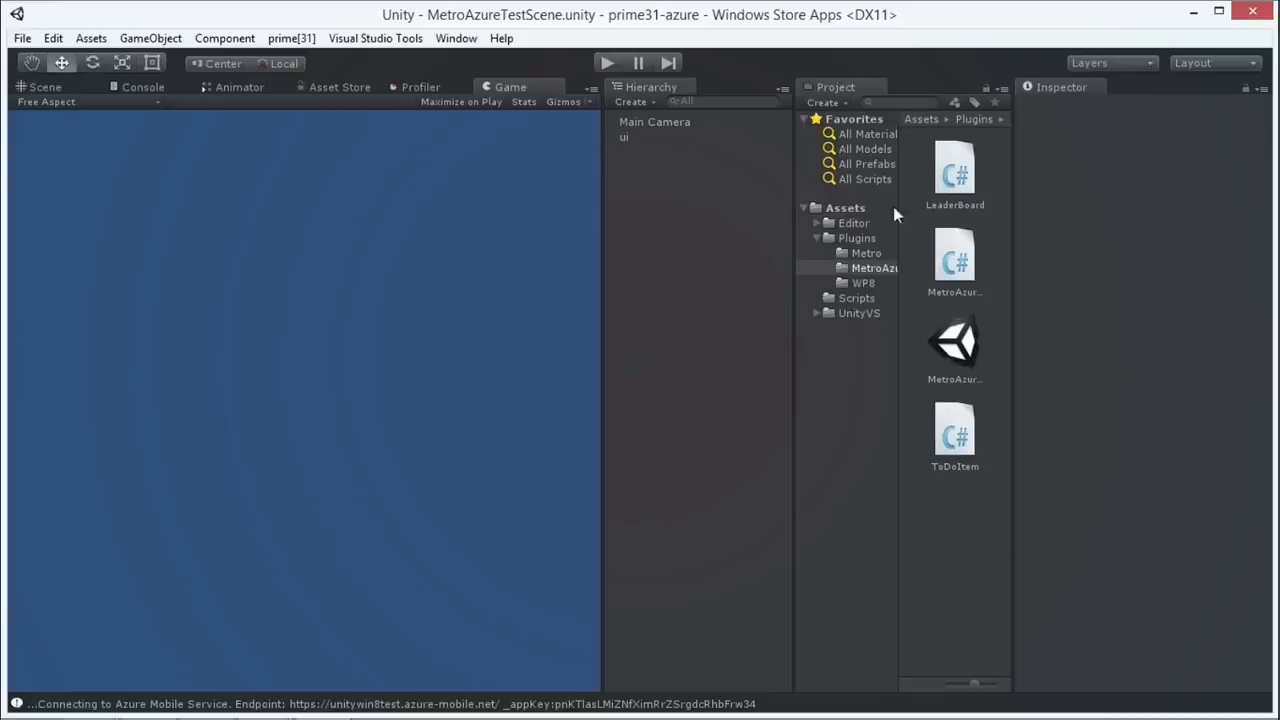
Step: Open File > Build Settings, move the window aside, and scroll the platform list to Windows Store
click(22, 38)
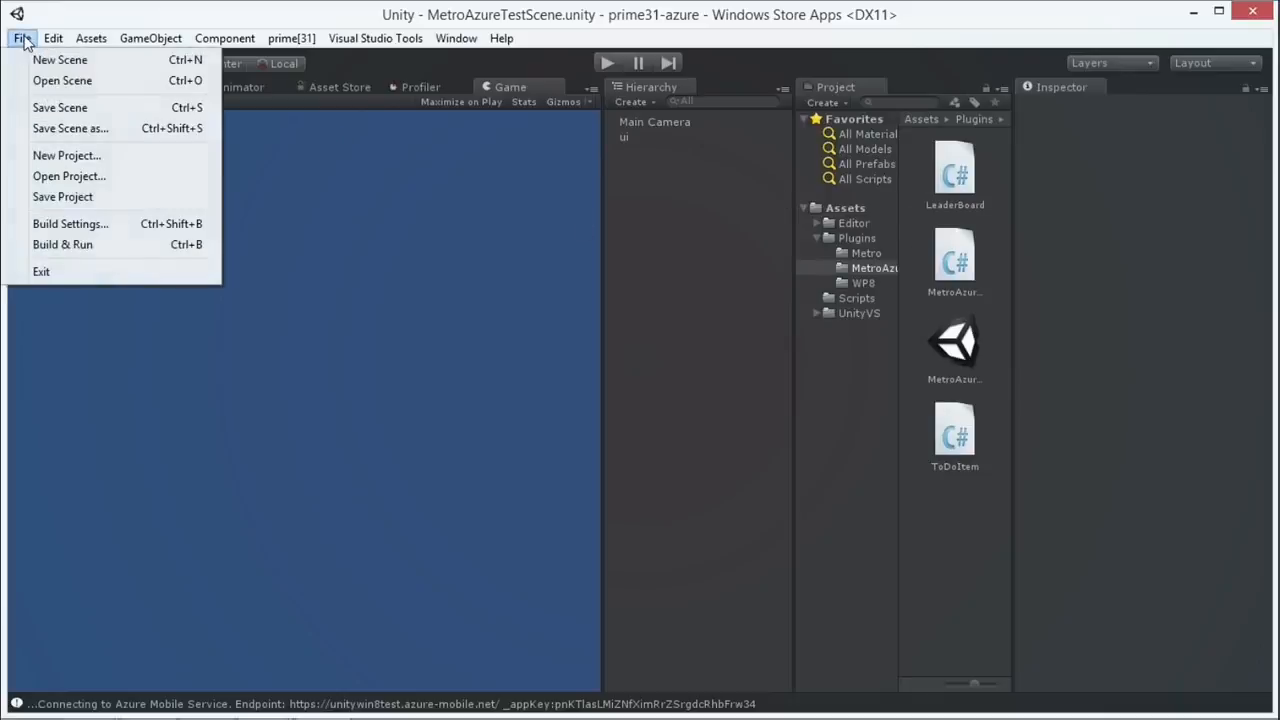
click(86, 223)
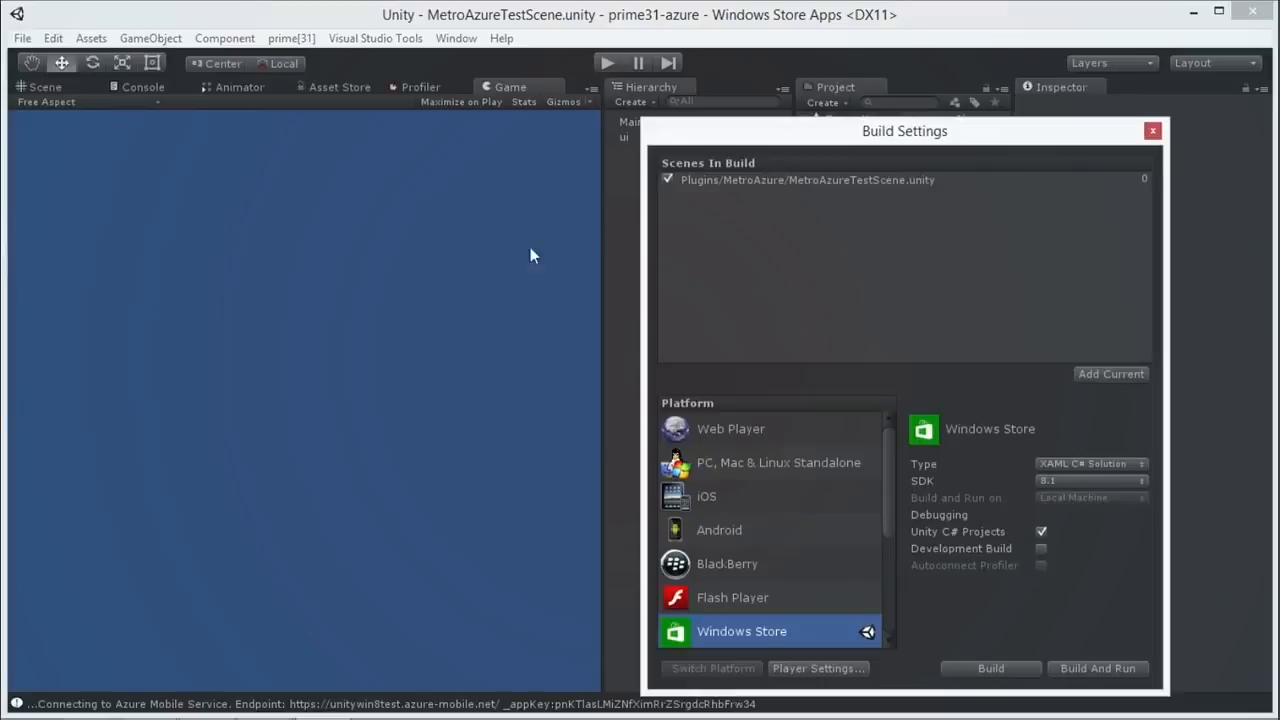
drag(845, 158, 377, 102)
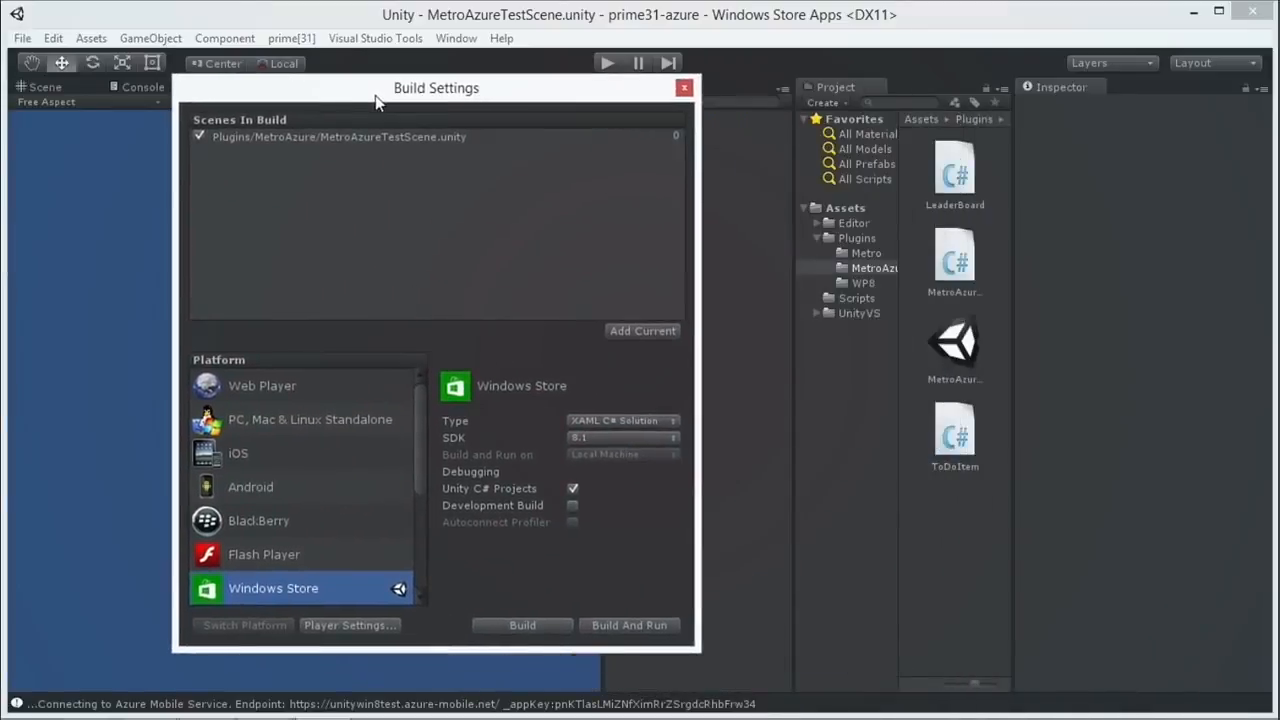
mouse_move(421, 450)
mouse_down()
mouse_move(420, 540)
mouse_move(421, 432)
mouse_up()
Step: Open the Windows Store Player Settings and browse its configuration and splash image sections
click(362, 626)
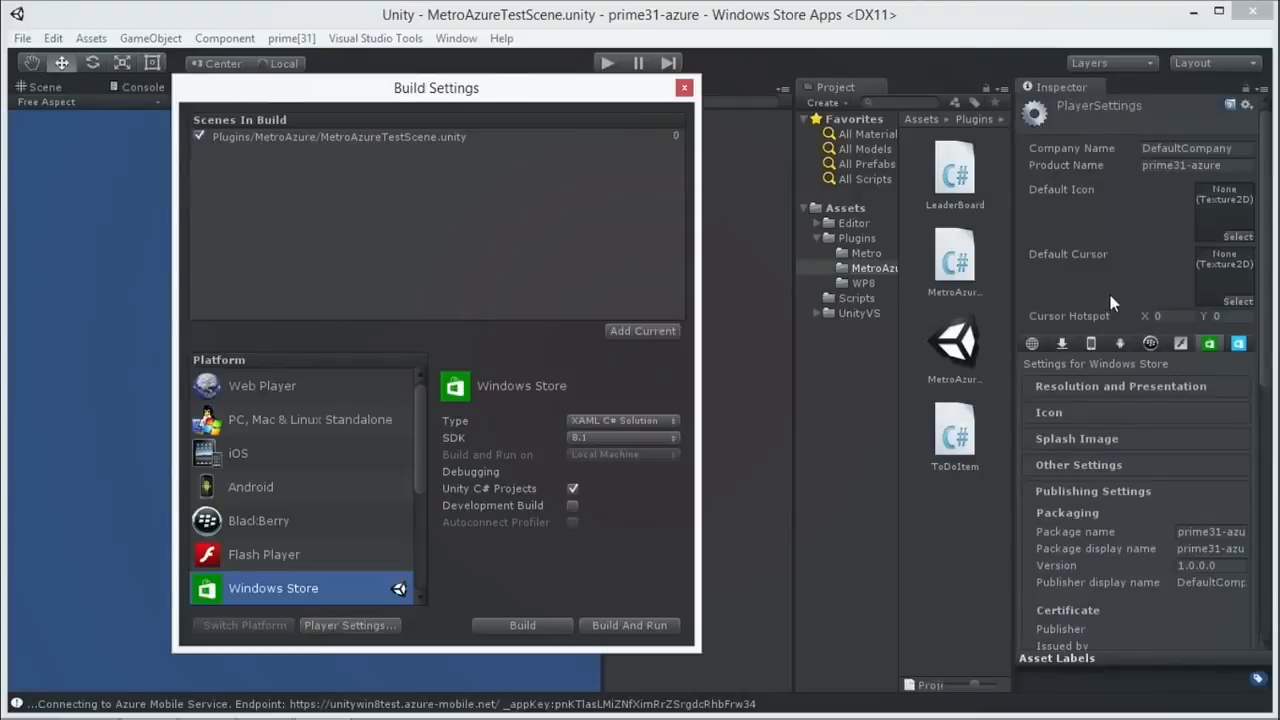
scroll(1119, 582, down, 2)
scroll(1118, 514, up, 2)
click(1092, 464)
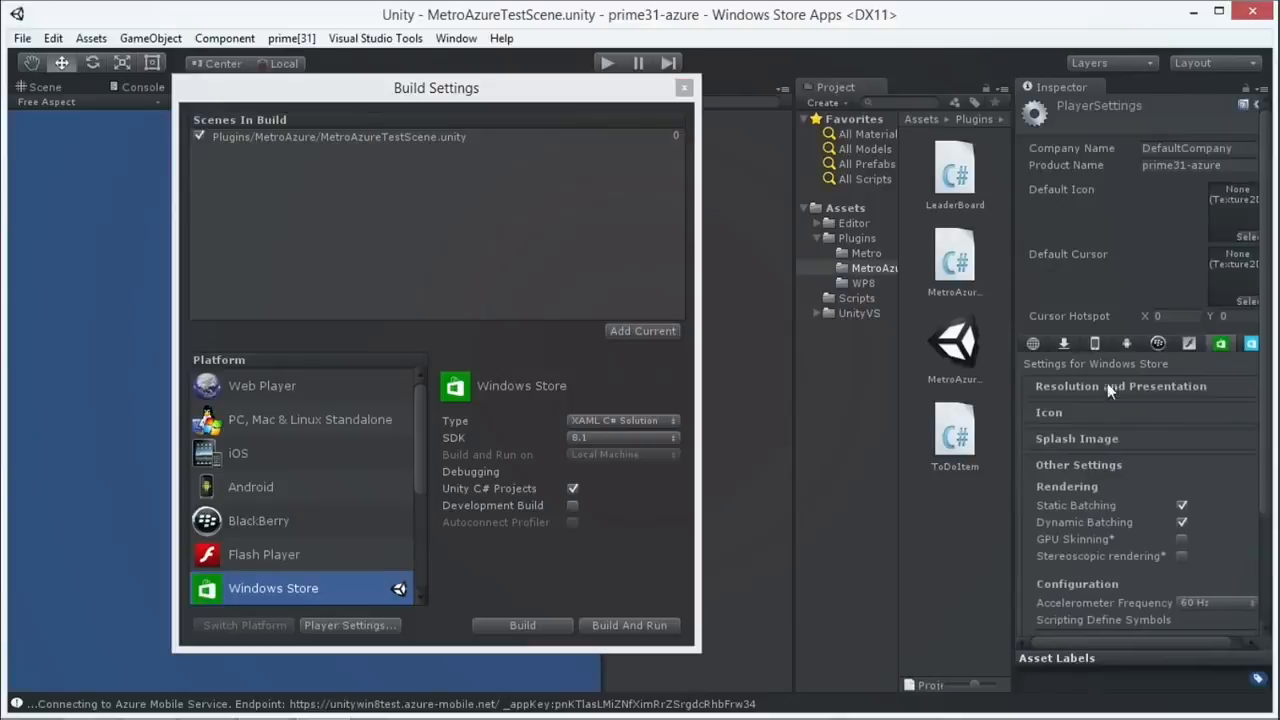
click(1093, 443)
click(1090, 451)
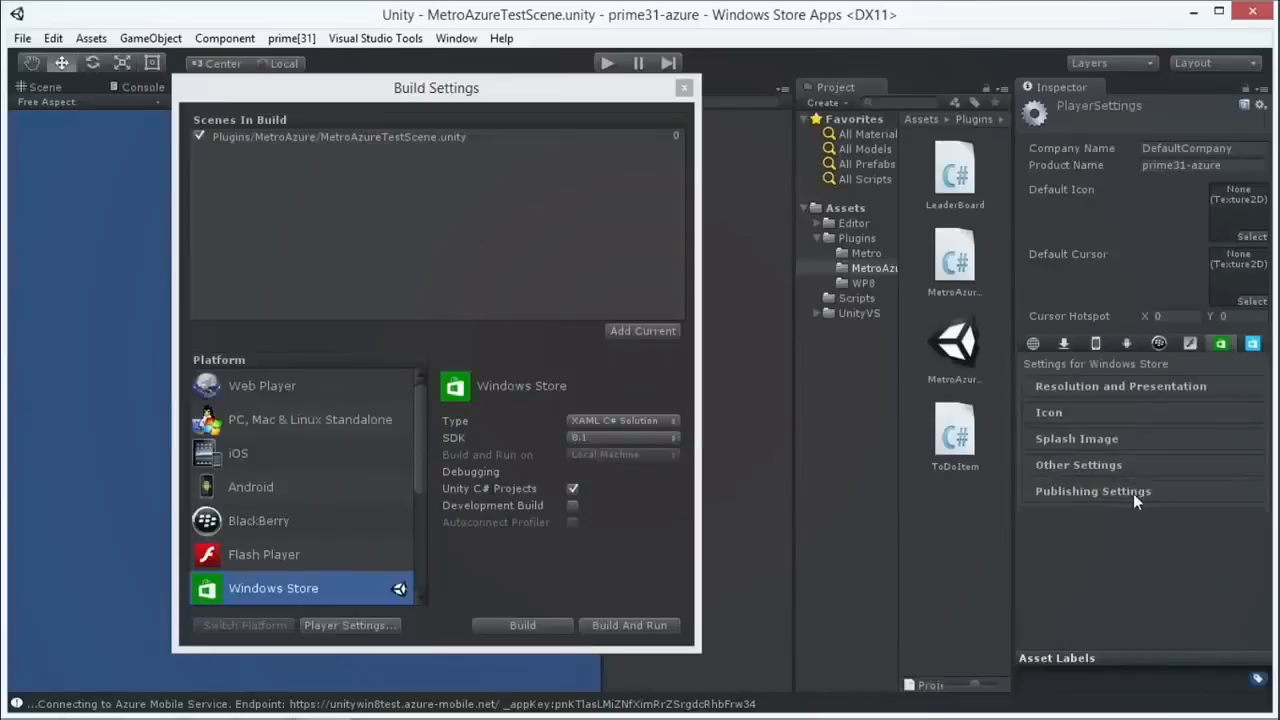
Step: Expand Publishing Settings in a wider Inspector to show P31MetroAzure.dll under Unprocessed Plugins
click(1133, 493)
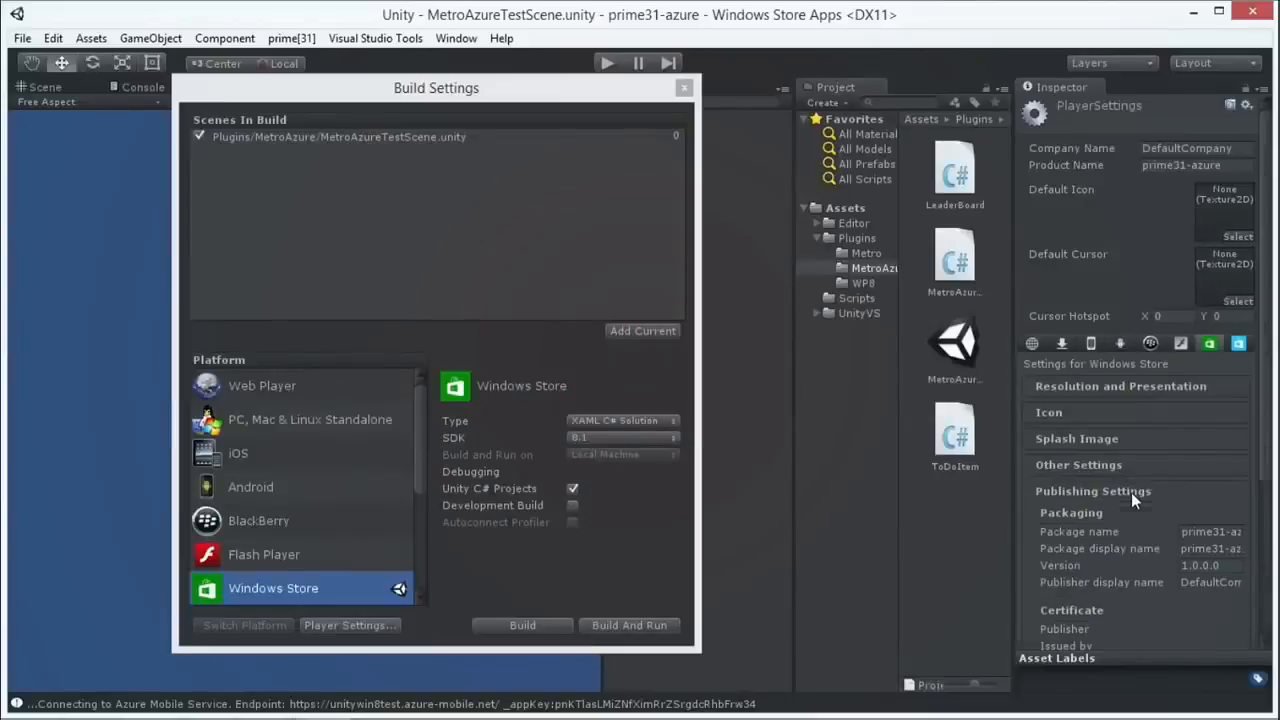
scroll(1130, 489, down, 6)
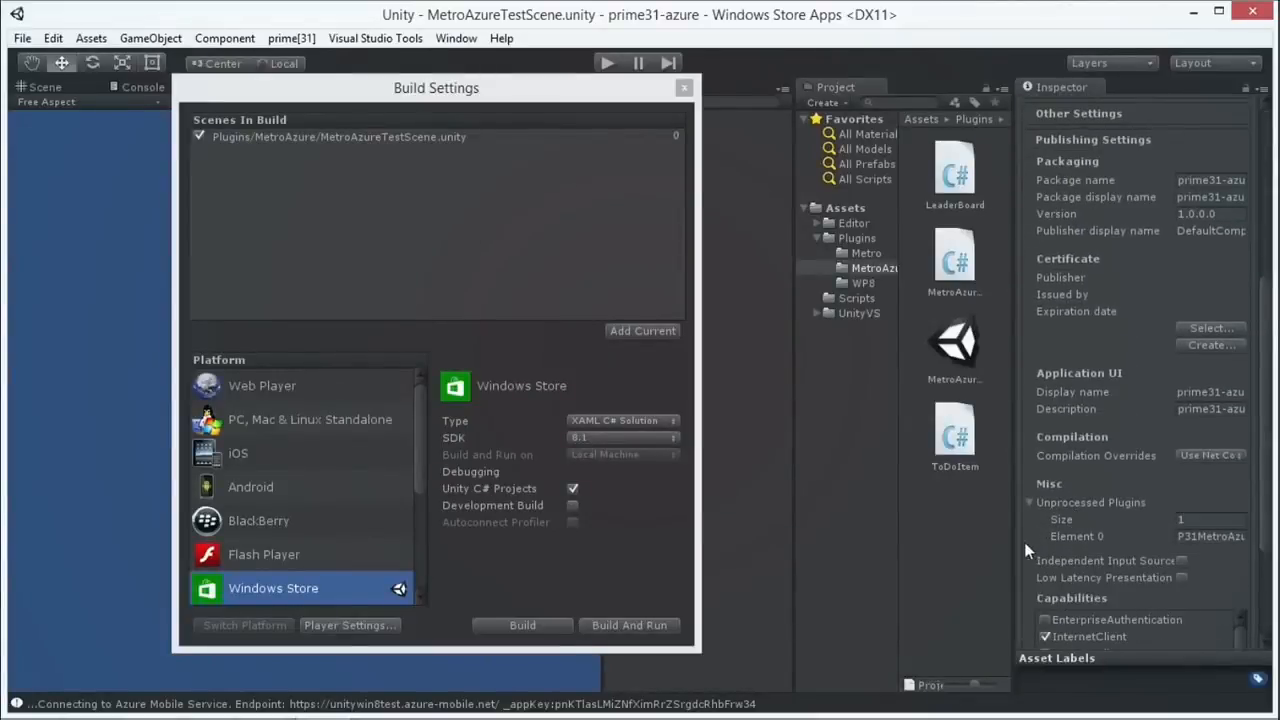
drag(1016, 548, 752, 550)
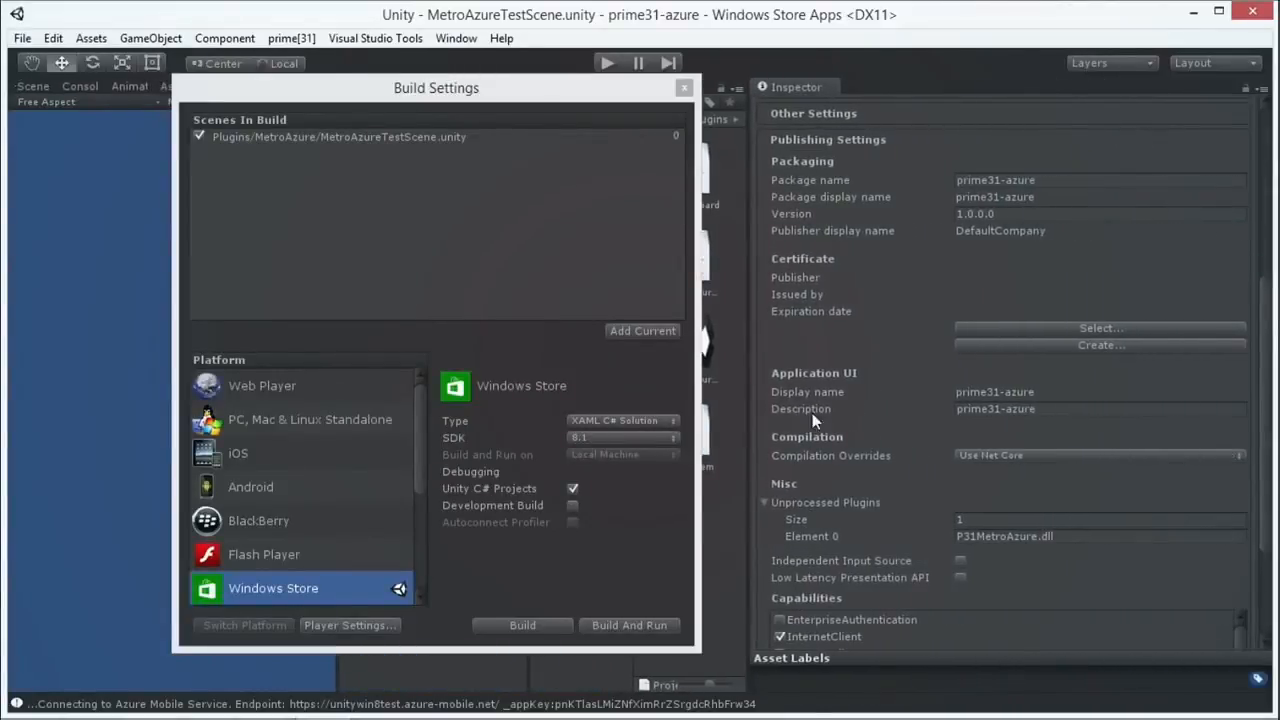
scroll(970, 511, up, 1)
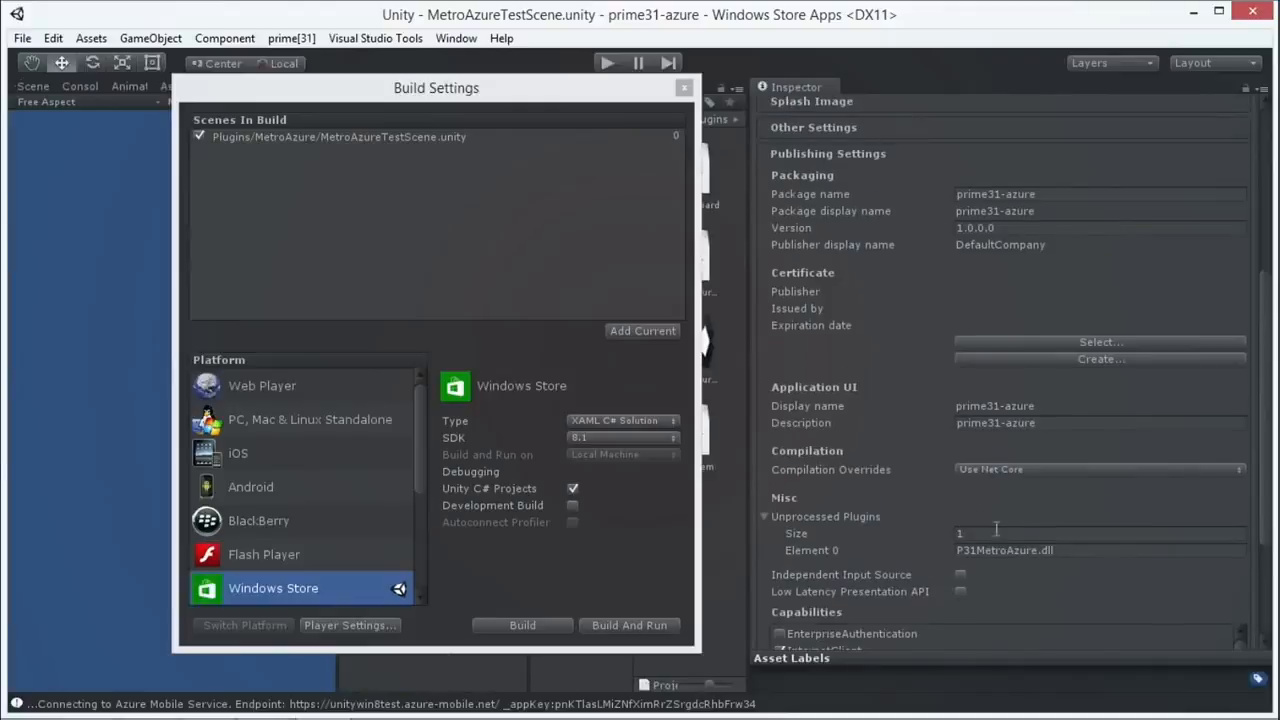
click(764, 517)
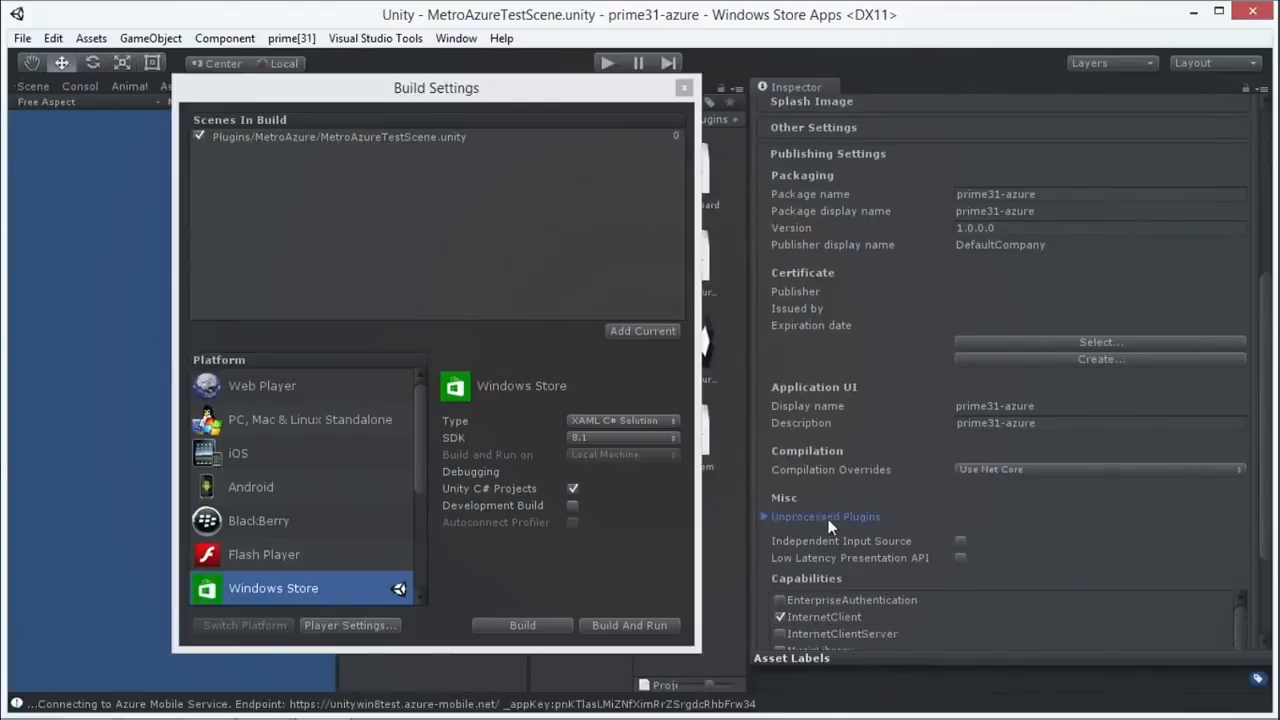
click(763, 517)
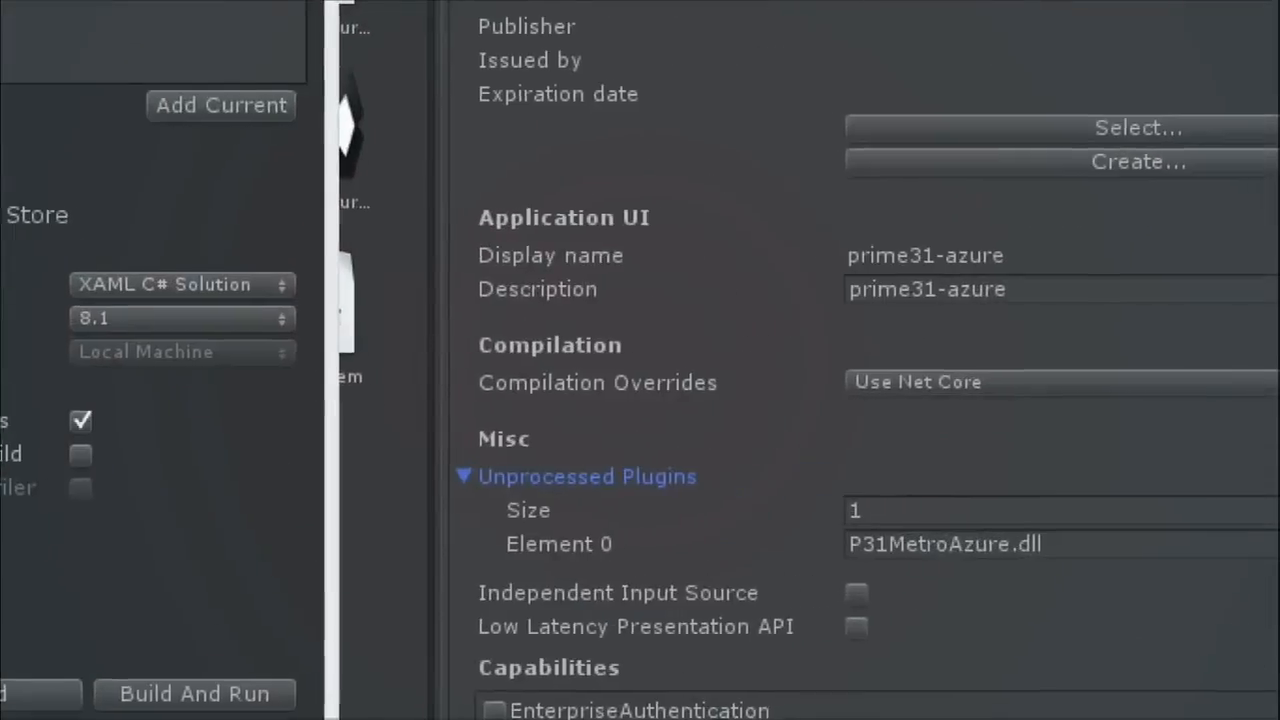
mouse_move(1143, 443)
mouse_down()
mouse_move(471, 343)
mouse_move(471, 571)
mouse_move(928, 662)
mouse_up()
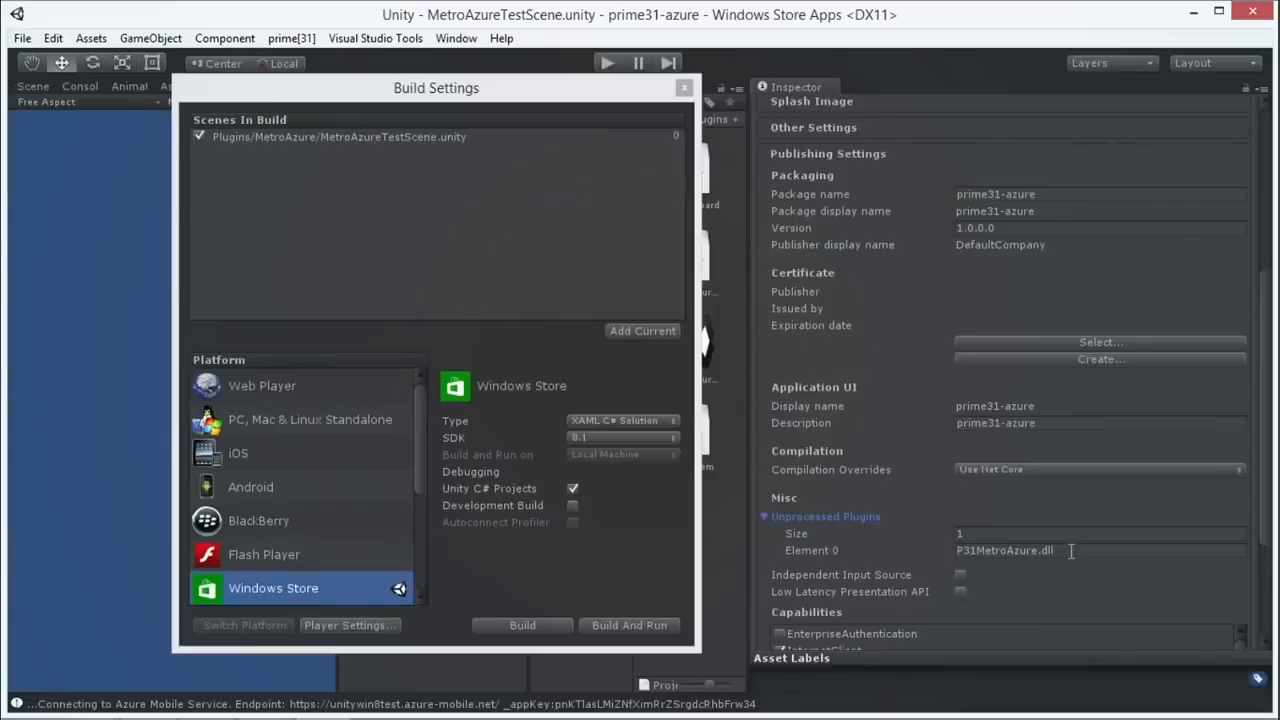
drag(574, 97, 259, 97)
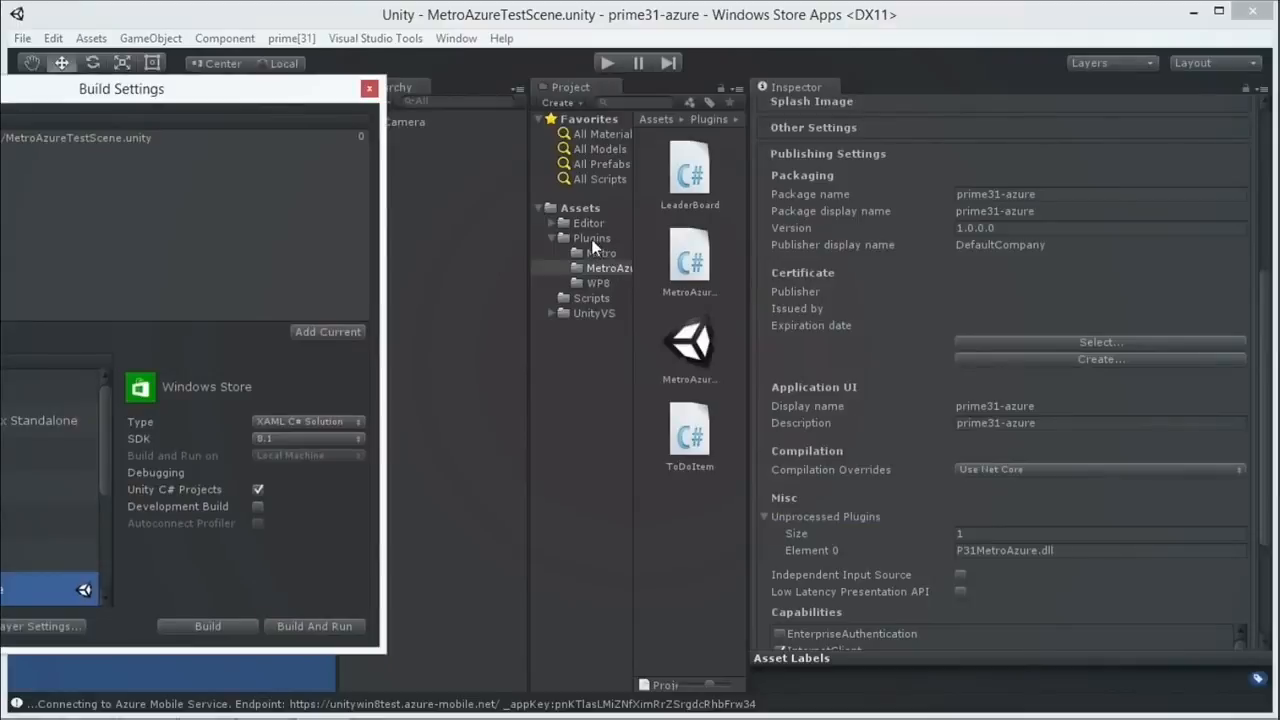
Step: Open Assets > Plugins and scroll the Inspector down to the Capabilities list
click(592, 238)
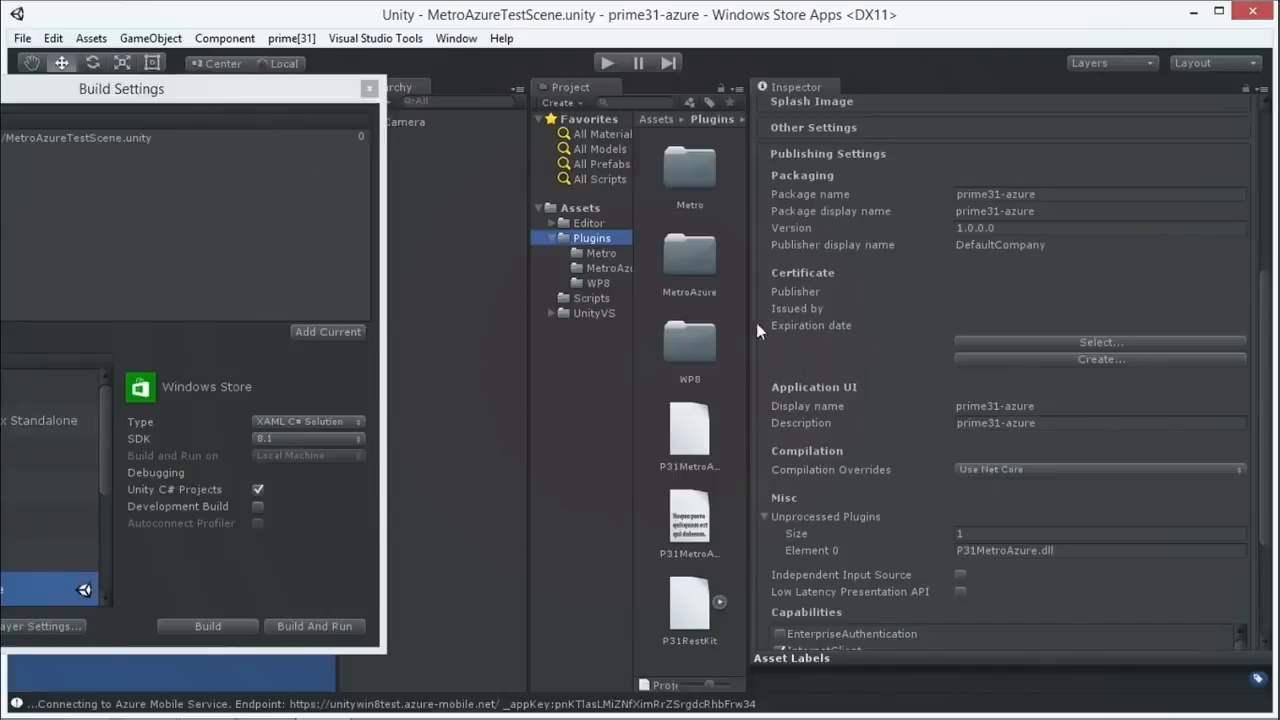
scroll(1040, 420, down, 3)
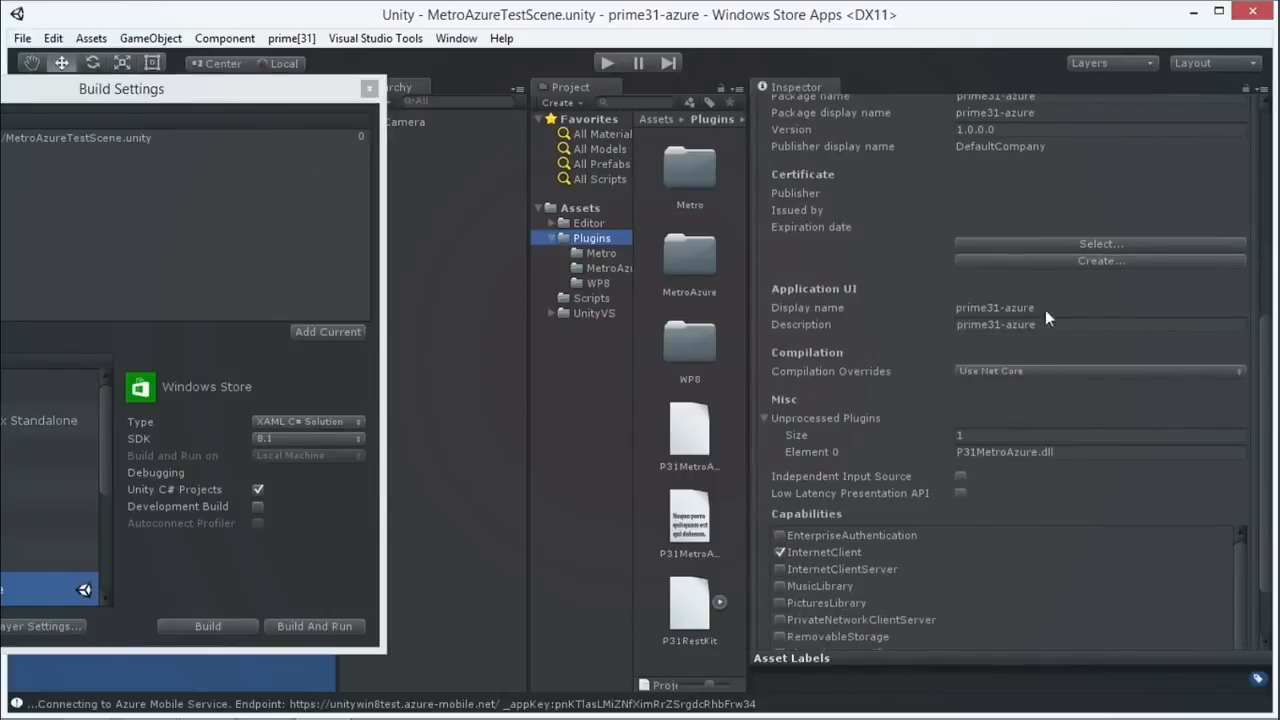
scroll(1074, 411, down, 3)
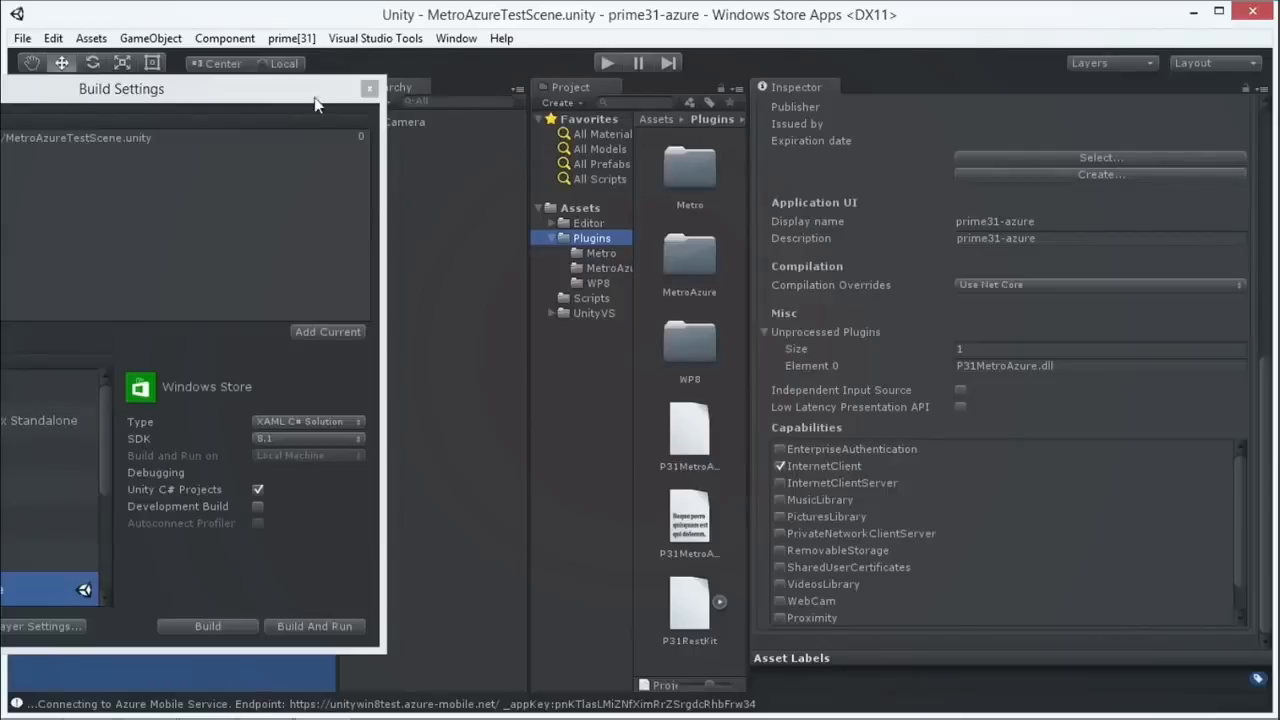
Step: Move the Windows Store Build Settings window back to the centre of the screen
drag(314, 98, 761, 93)
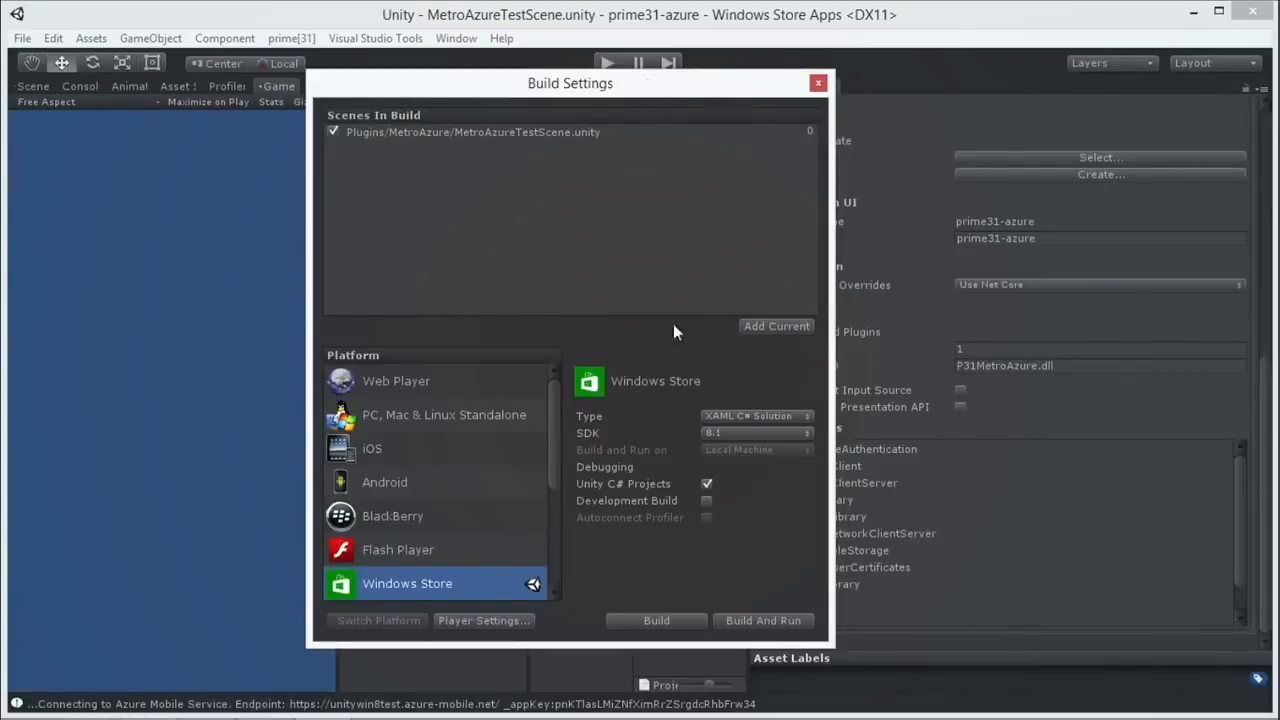
Step: Start the build and delete the old metro and win build folders
click(671, 621)
click(239, 228)
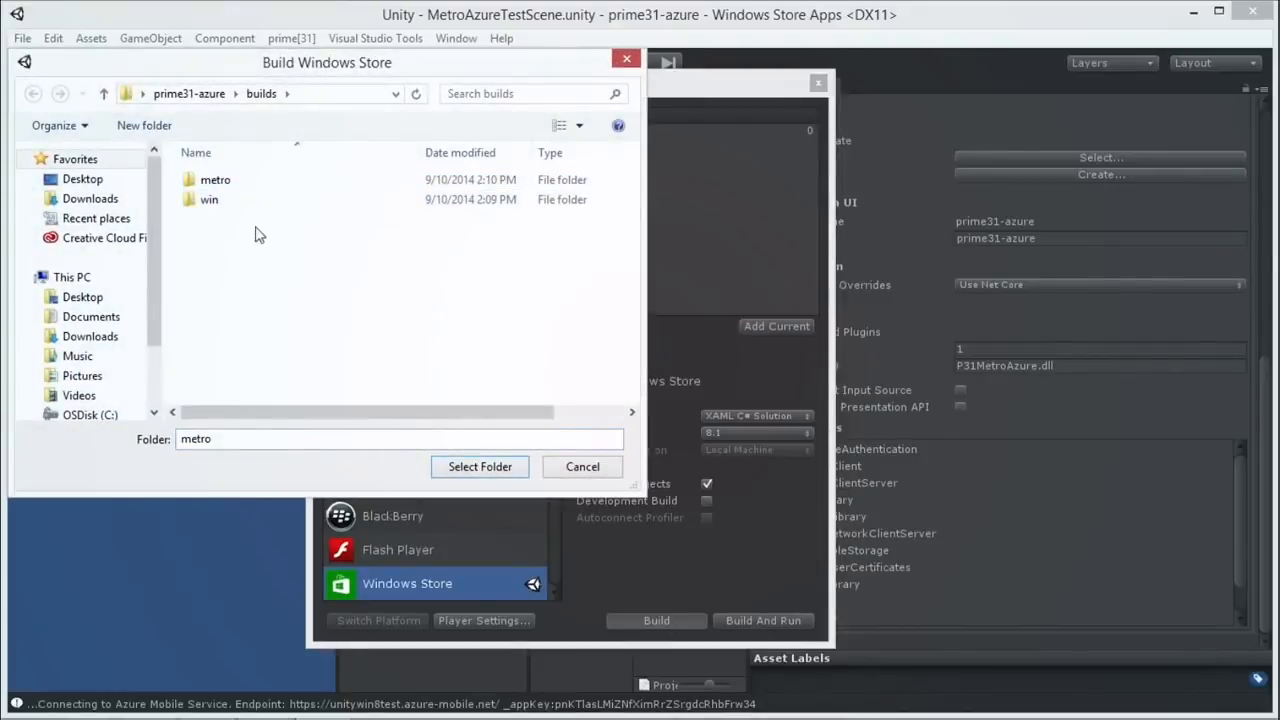
click(213, 186)
click(208, 200)
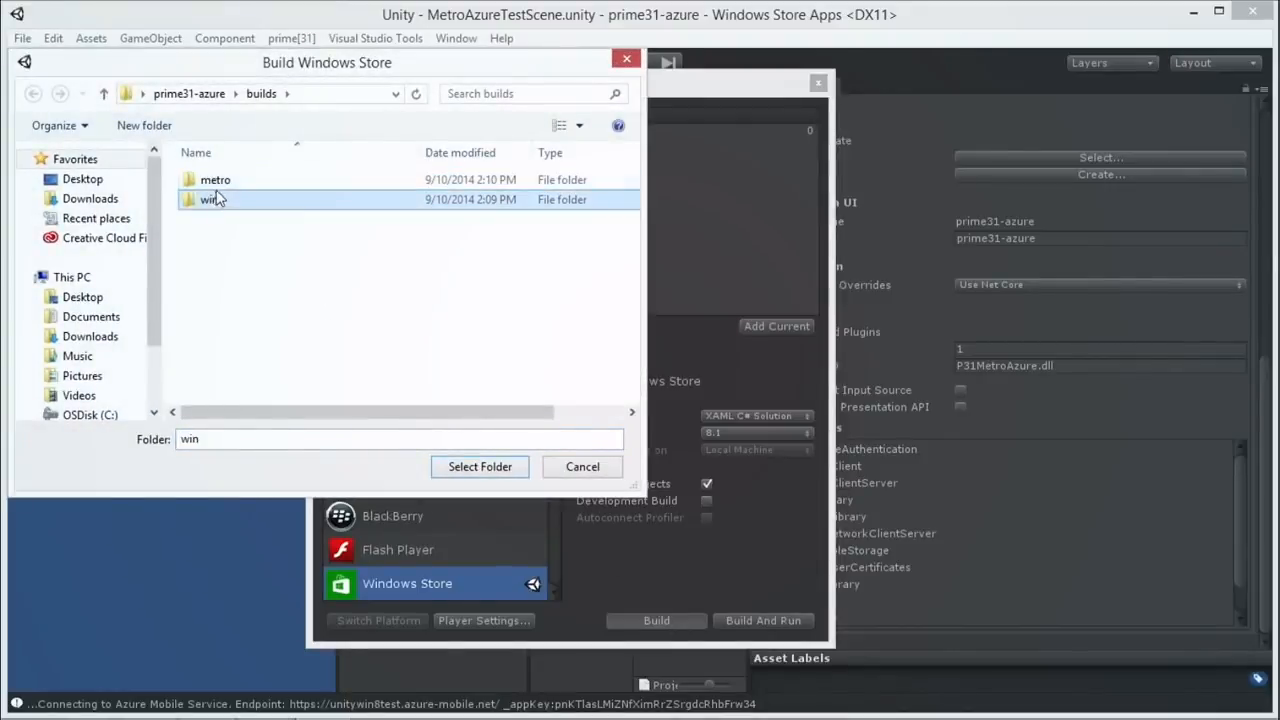
right_click(218, 182)
click(150, 413)
right_click(199, 180)
click(134, 404)
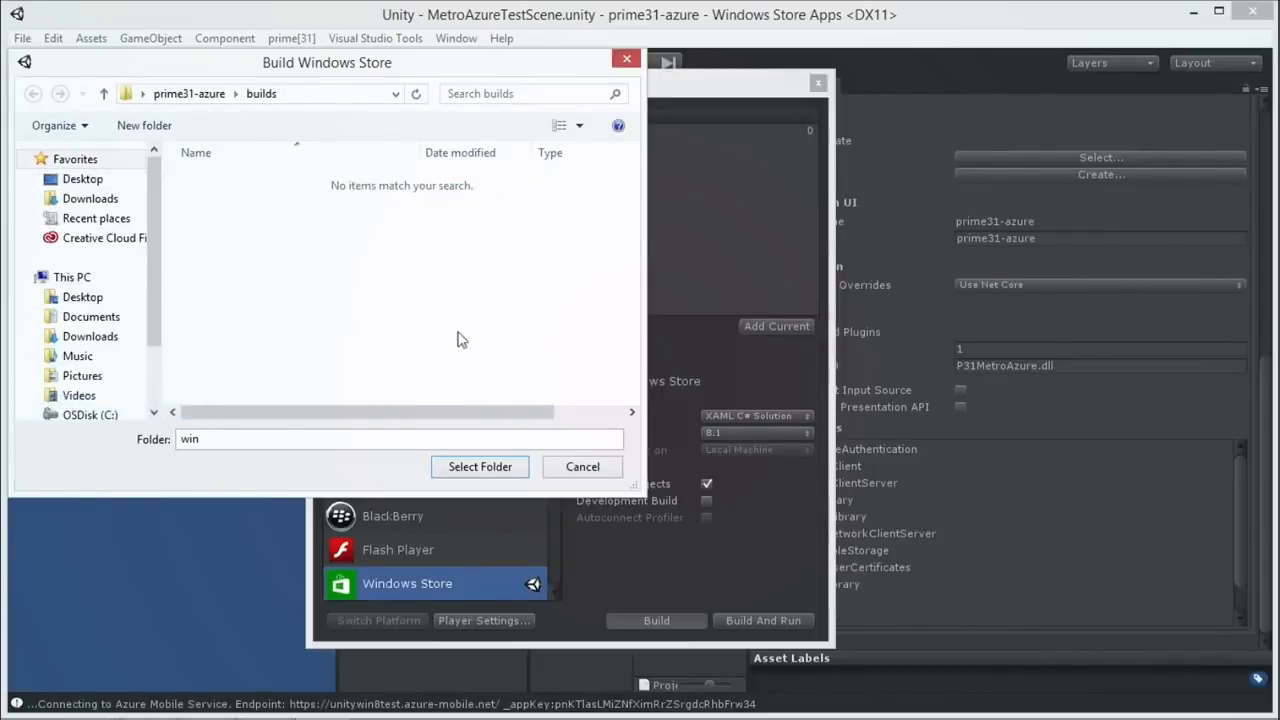
Step: Create a new Metro folder inside builds and build the Windows Store project into it
click(218, 90)
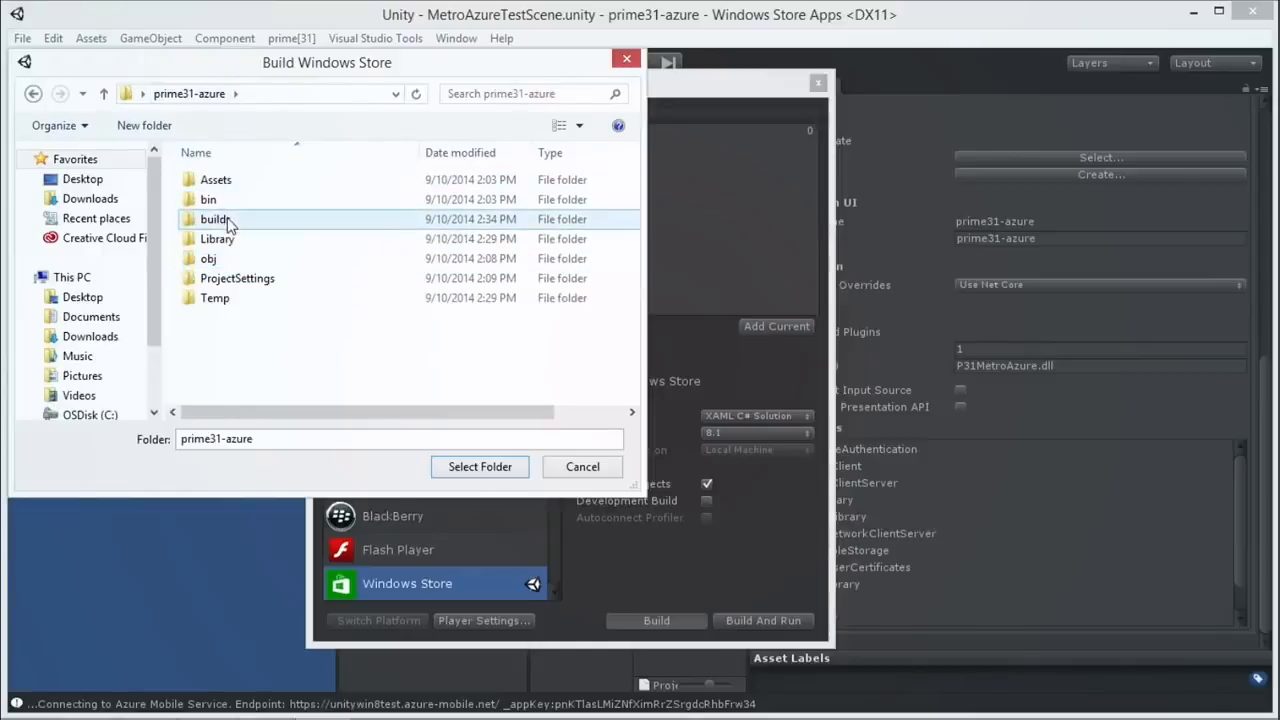
double_click(222, 219)
right_click(210, 214)
mouse_move(163, 408)
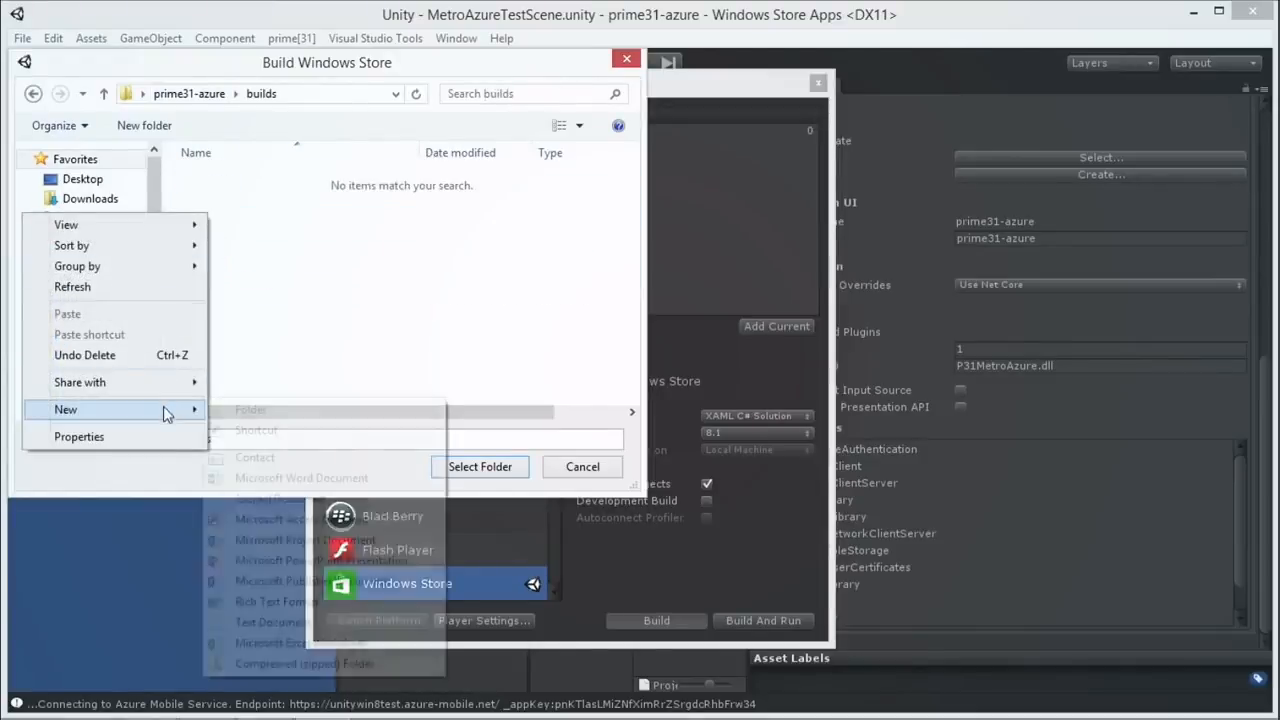
click(298, 409)
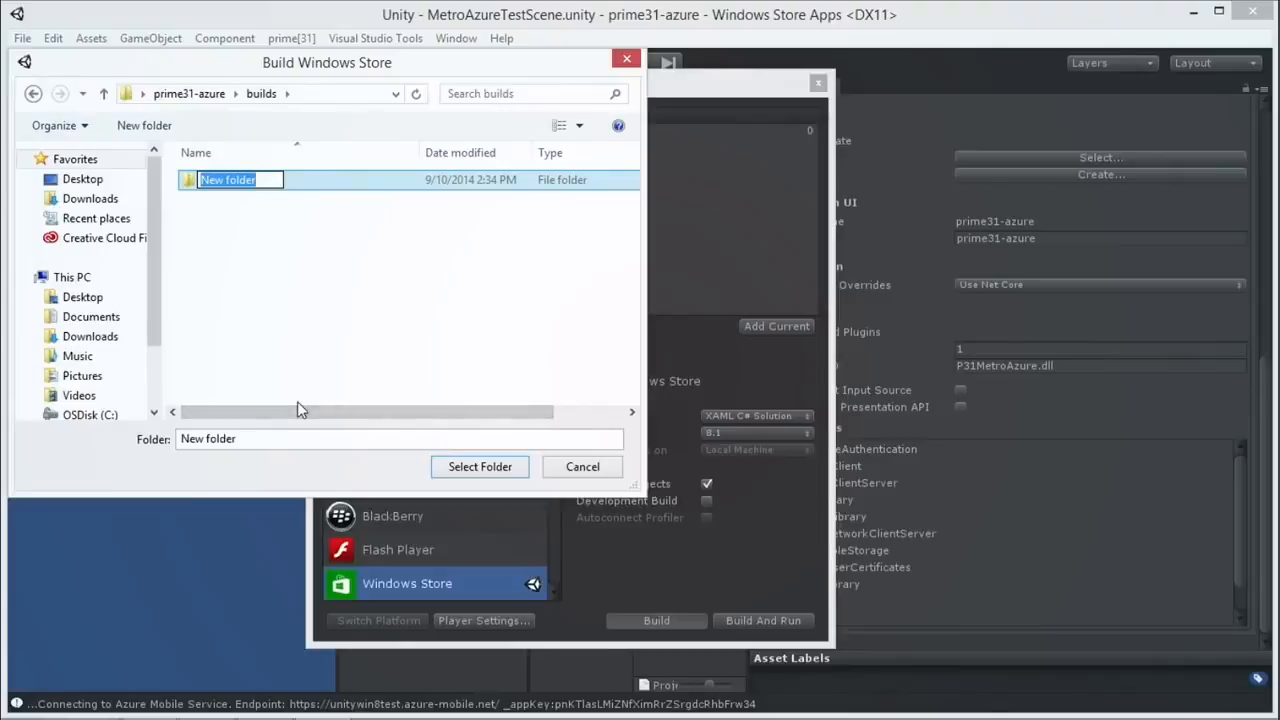
text(Metro)
key(Return)
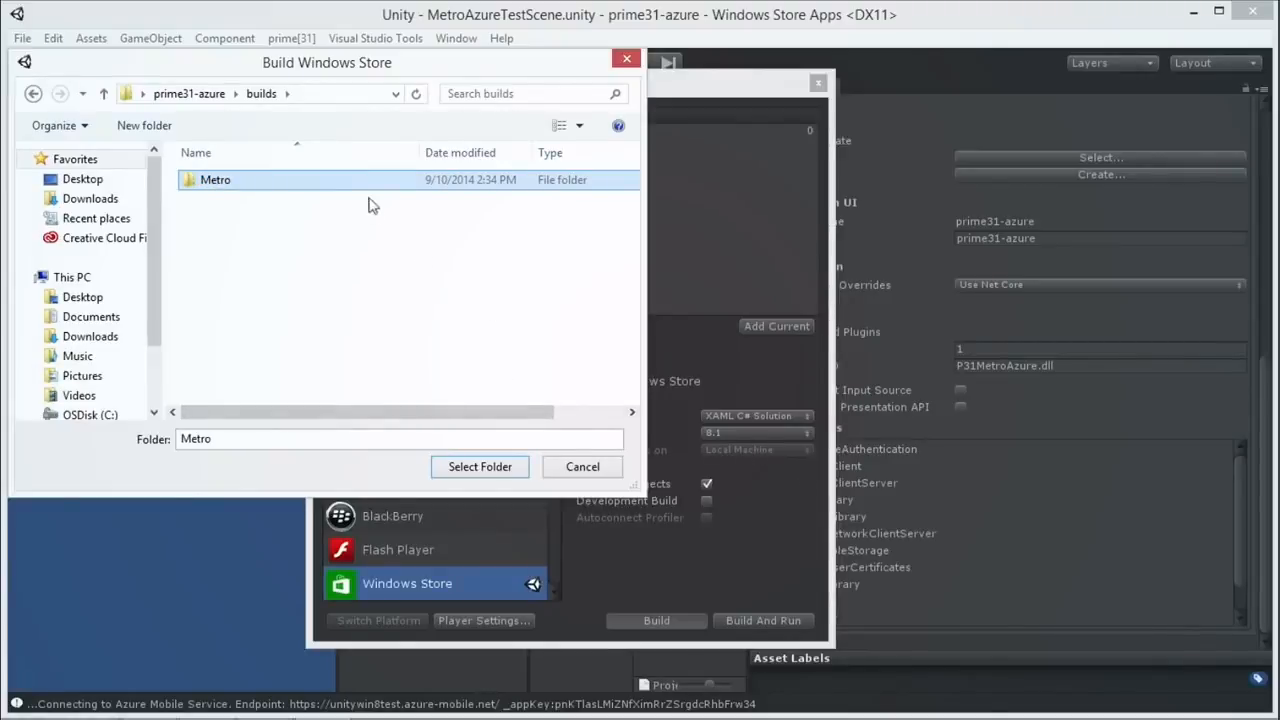
double_click(260, 190)
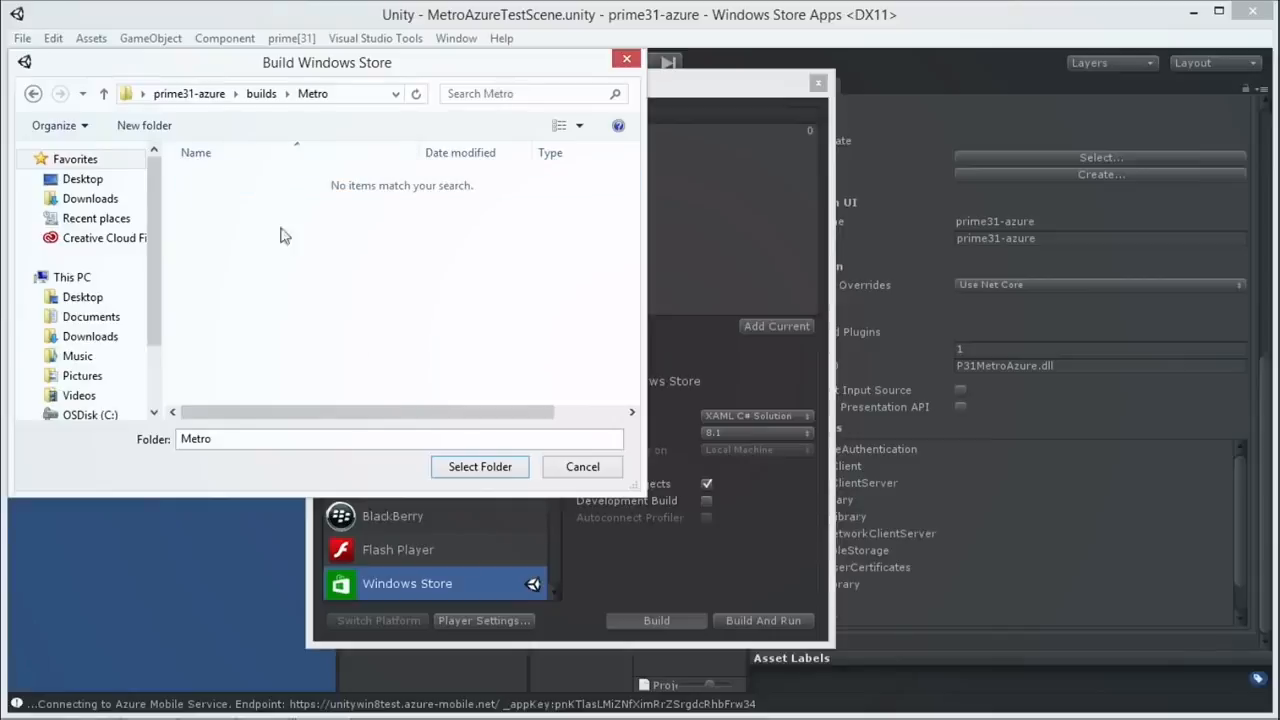
click(480, 466)
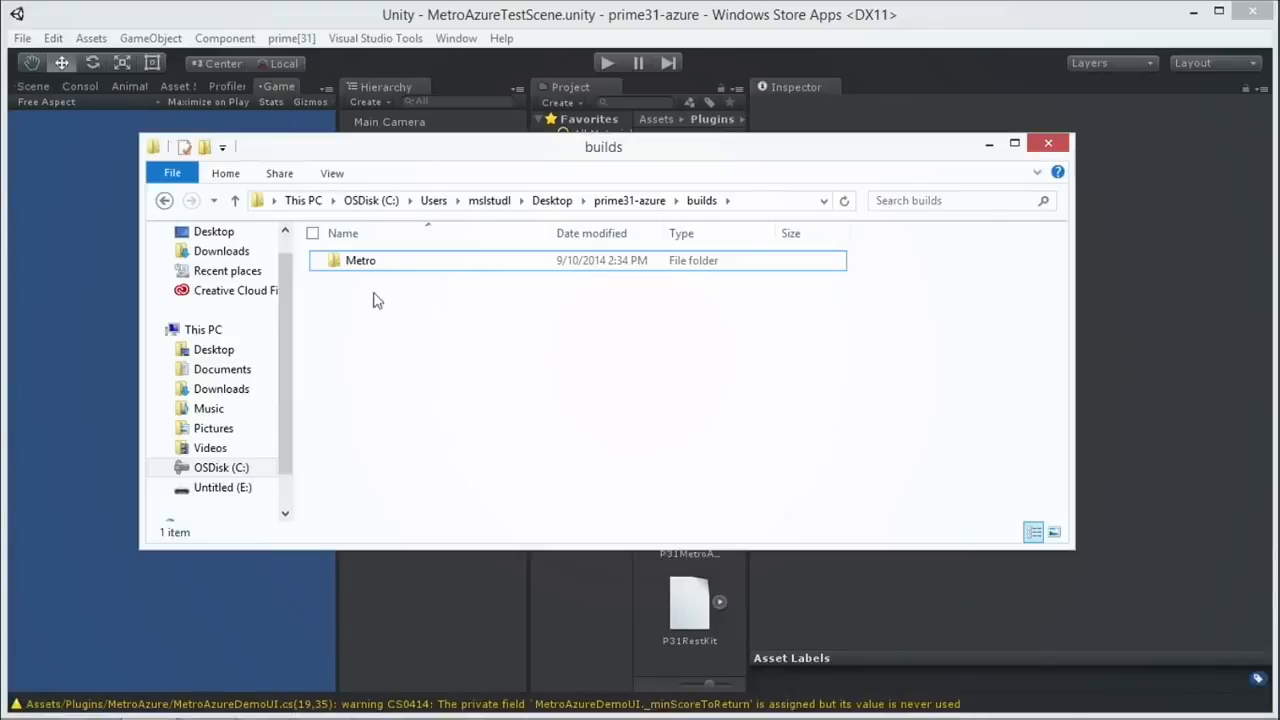
Step: Open the prime31-azure .sln from the builds\Metro folder in Visual Studio
click(388, 262)
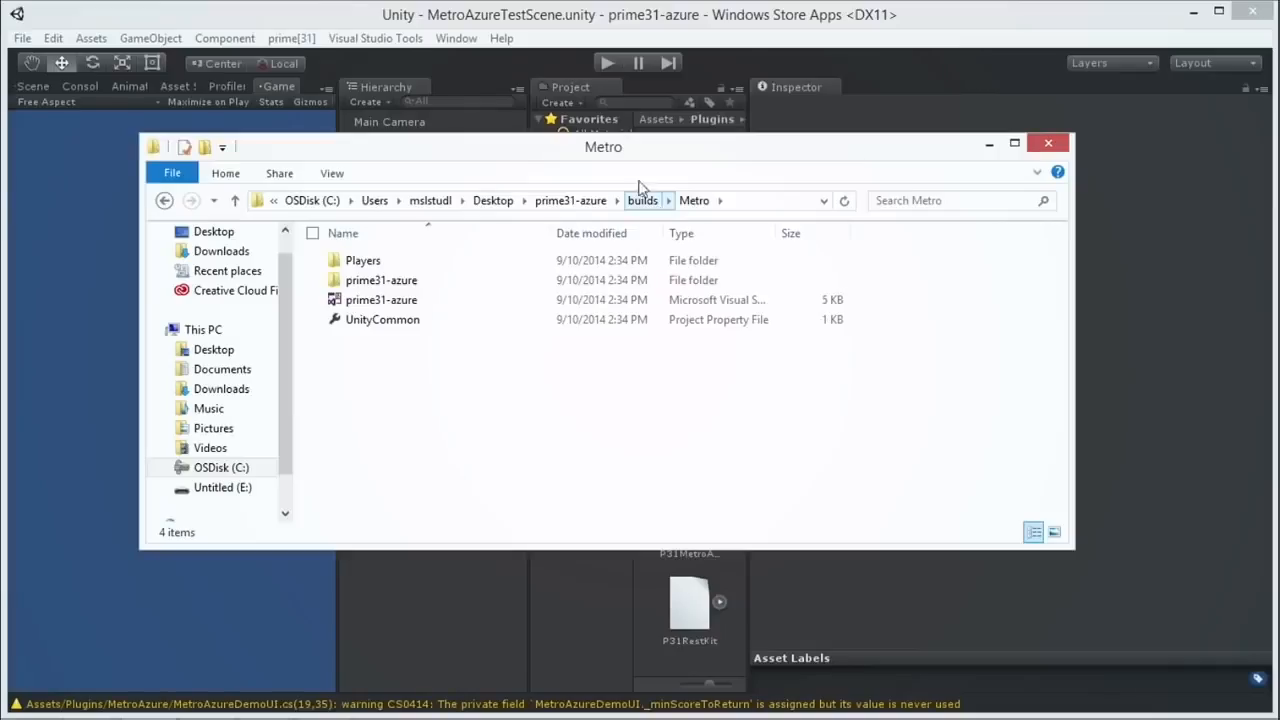
double_click(380, 300)
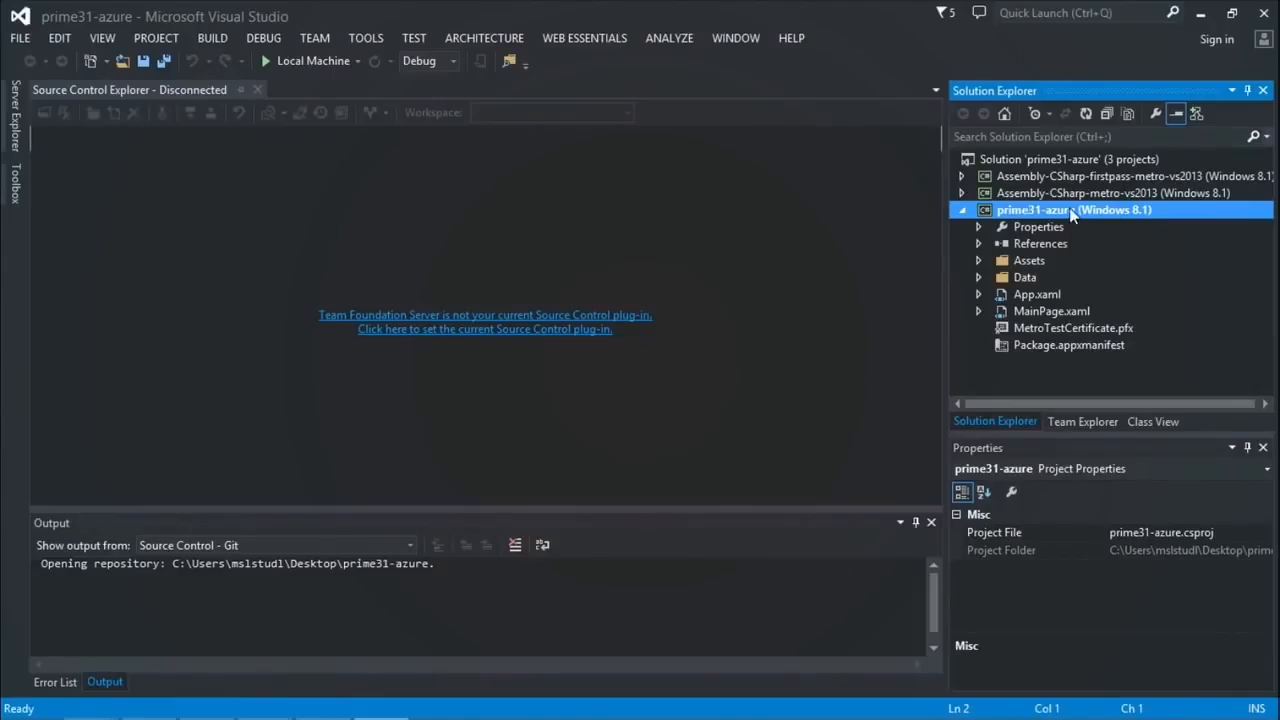
Step: Set the active solution platform to x86 in Configuration Manager and run the app on Local Machine
click(453, 61)
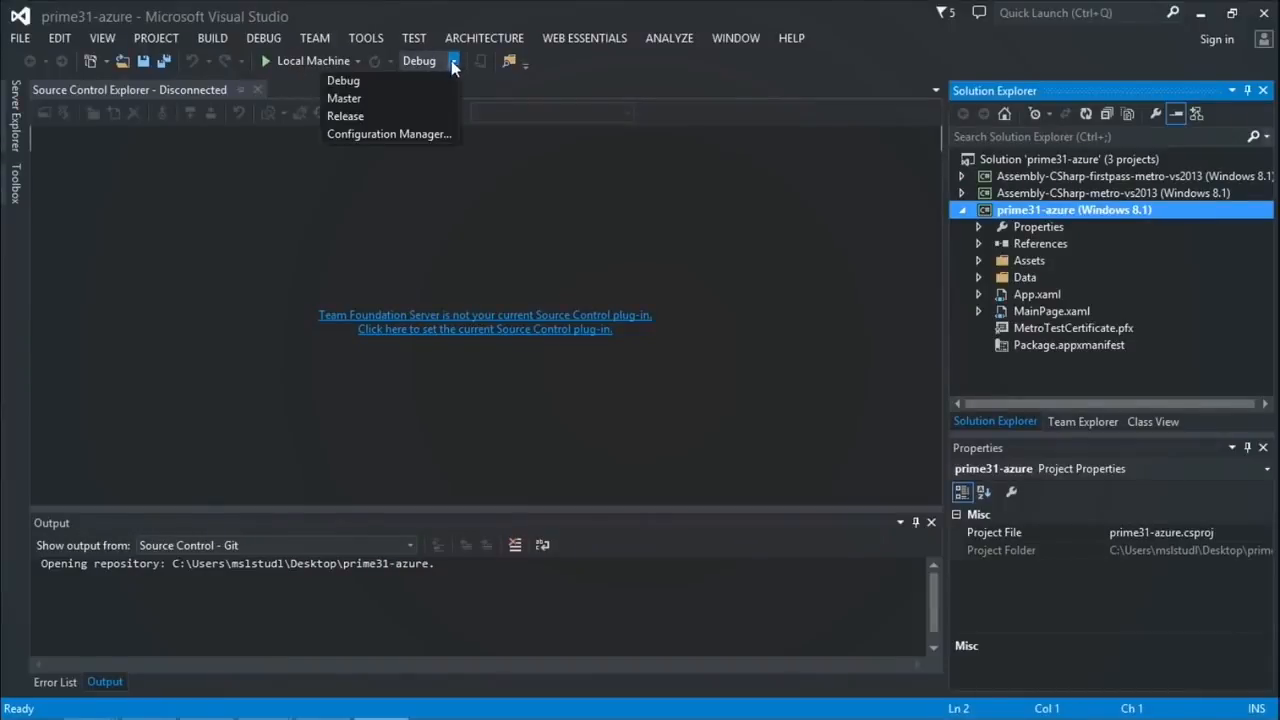
click(437, 134)
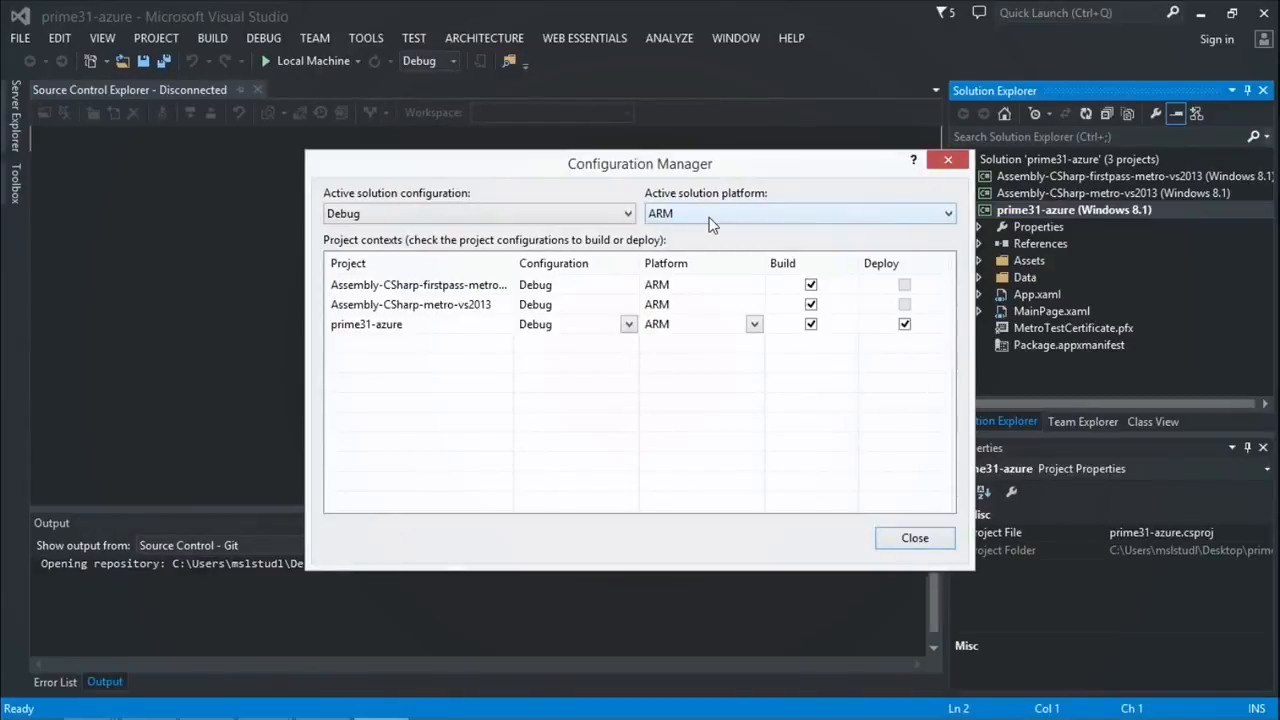
click(709, 217)
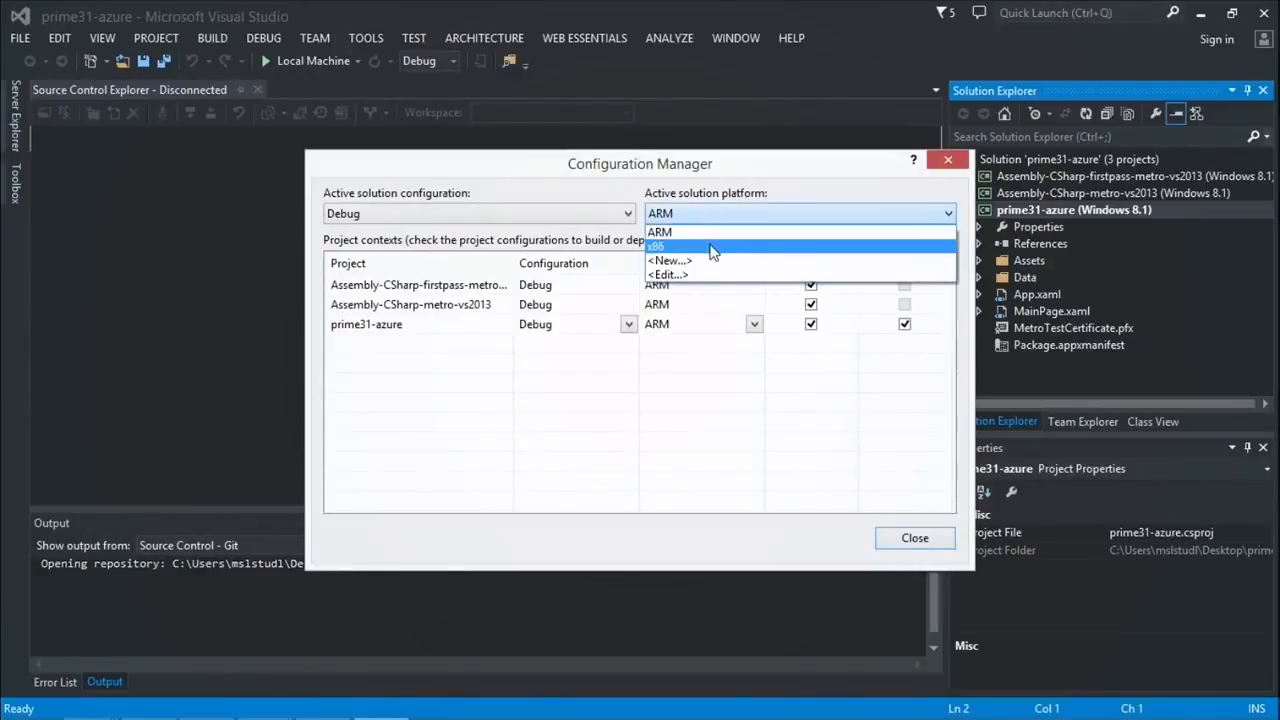
click(710, 246)
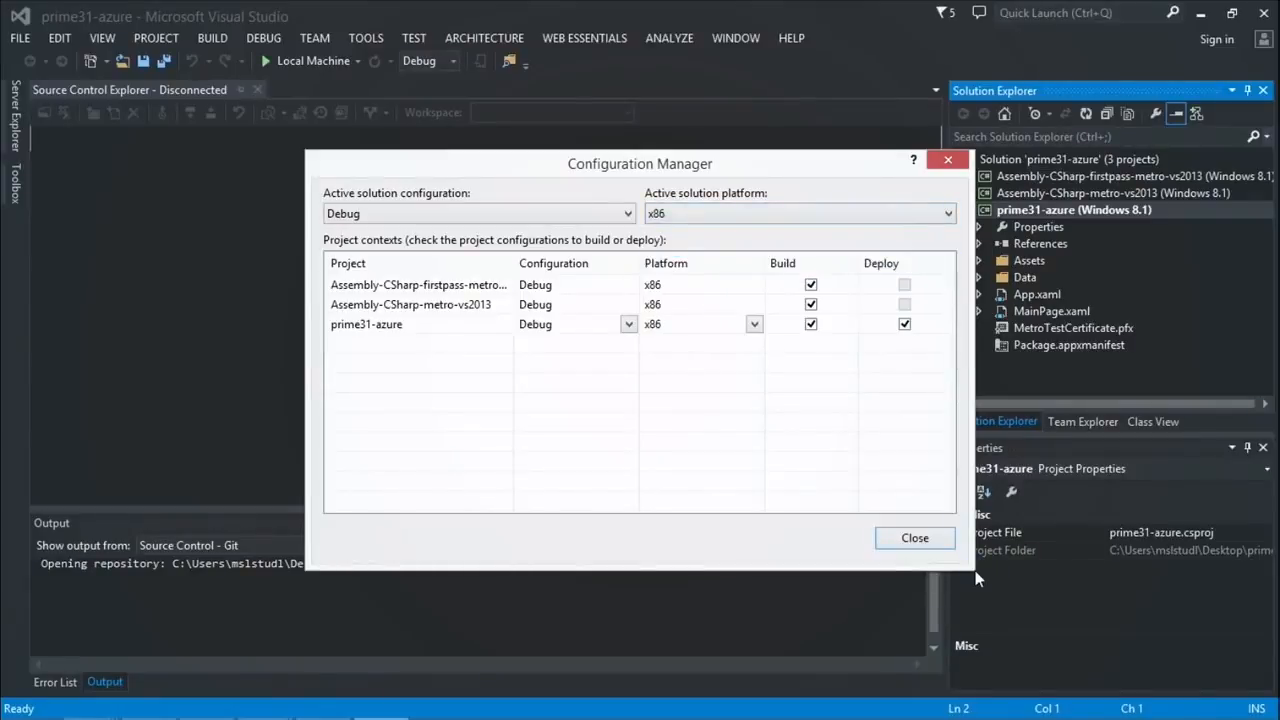
click(935, 538)
click(300, 61)
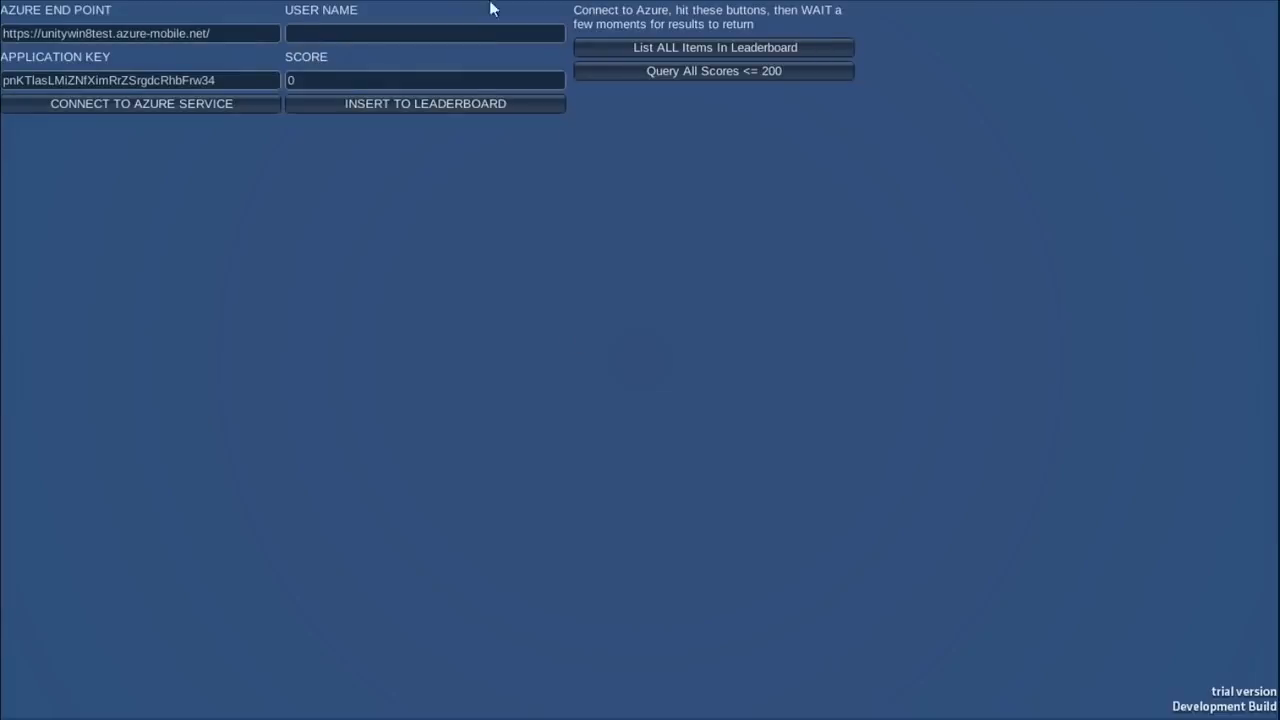
Step: Check the prefilled endpoint and application key, connect to the unitywin8test service, then return to Visual Studio
drag(226, 33, 3, 35)
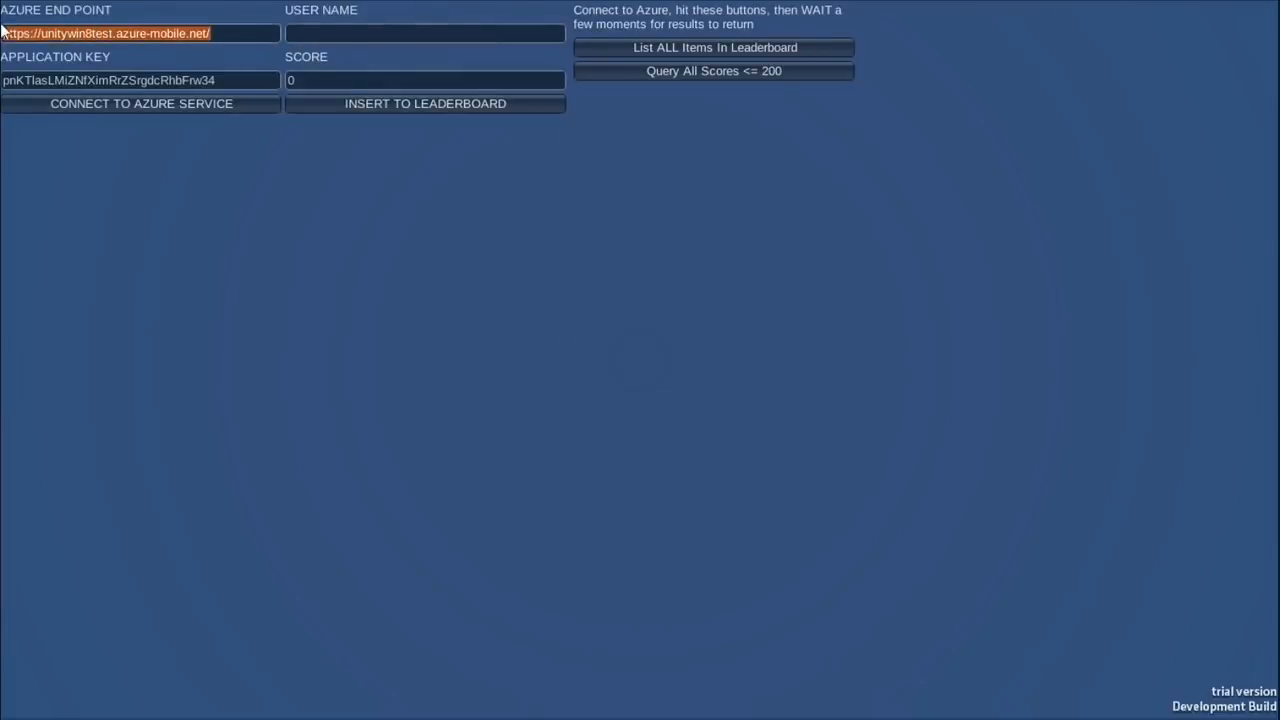
click(62, 35)
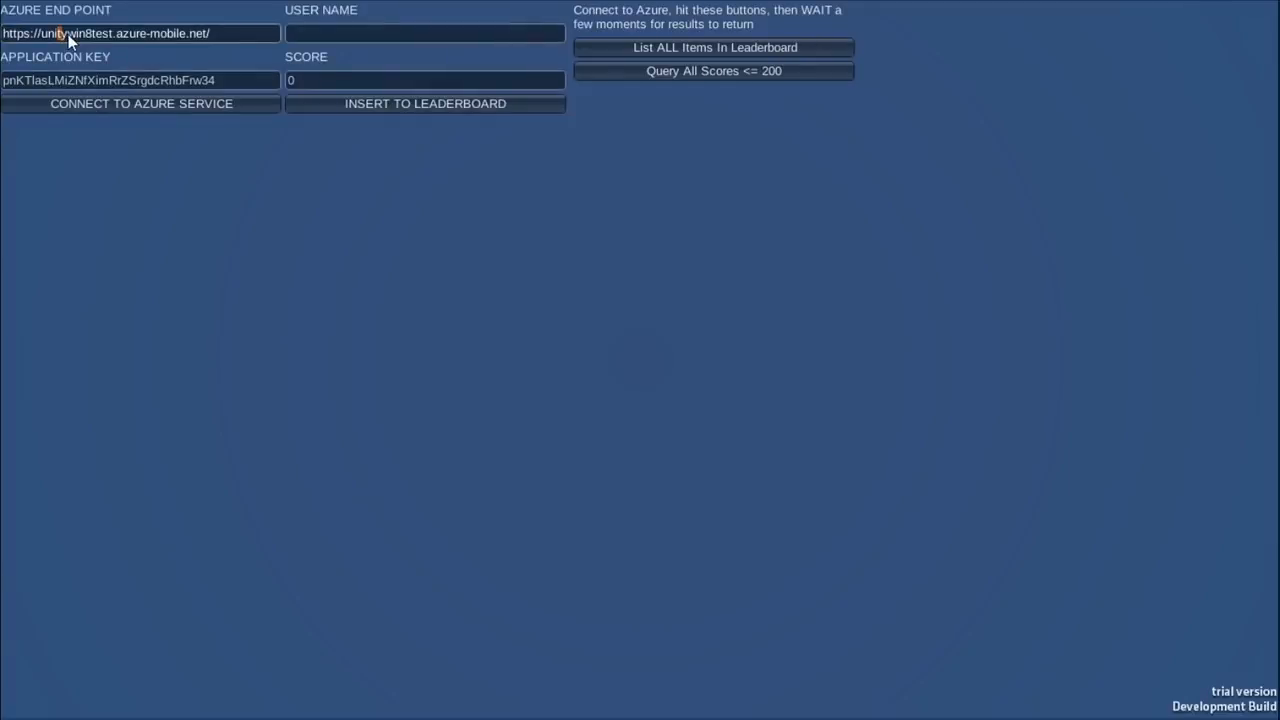
click(209, 81)
drag(209, 79, 4, 55)
click(108, 108)
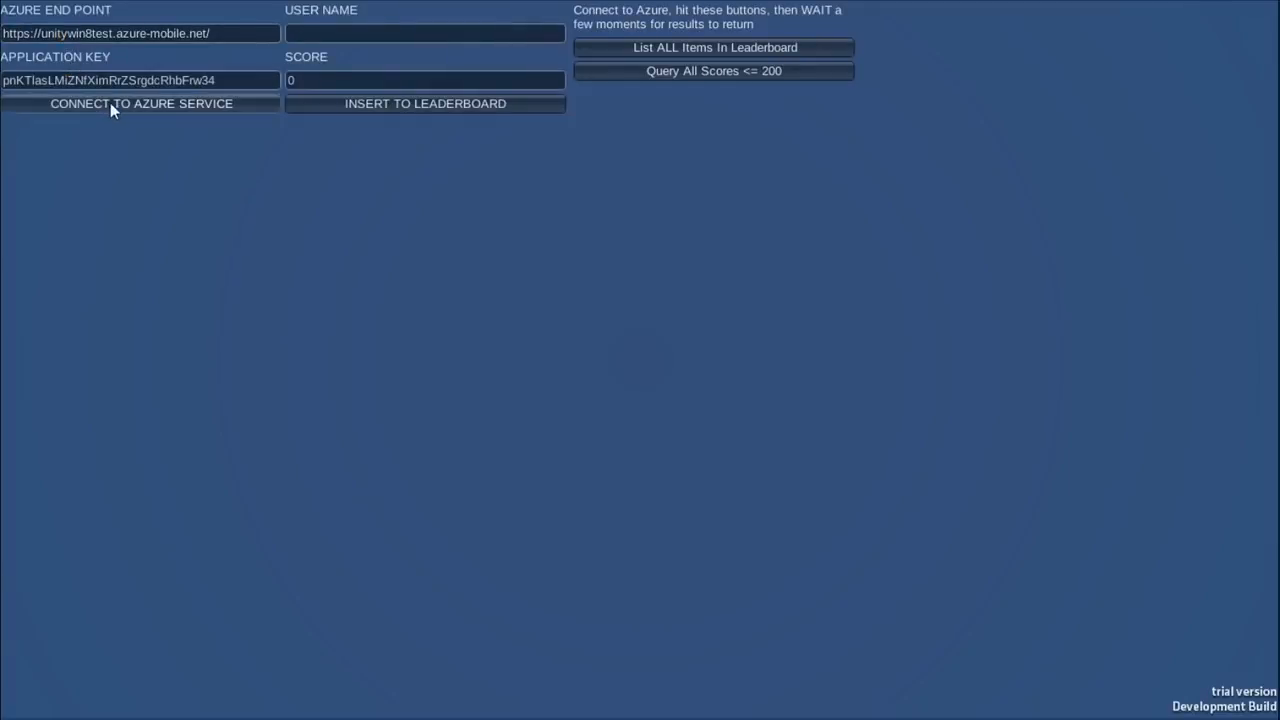
click(110, 103)
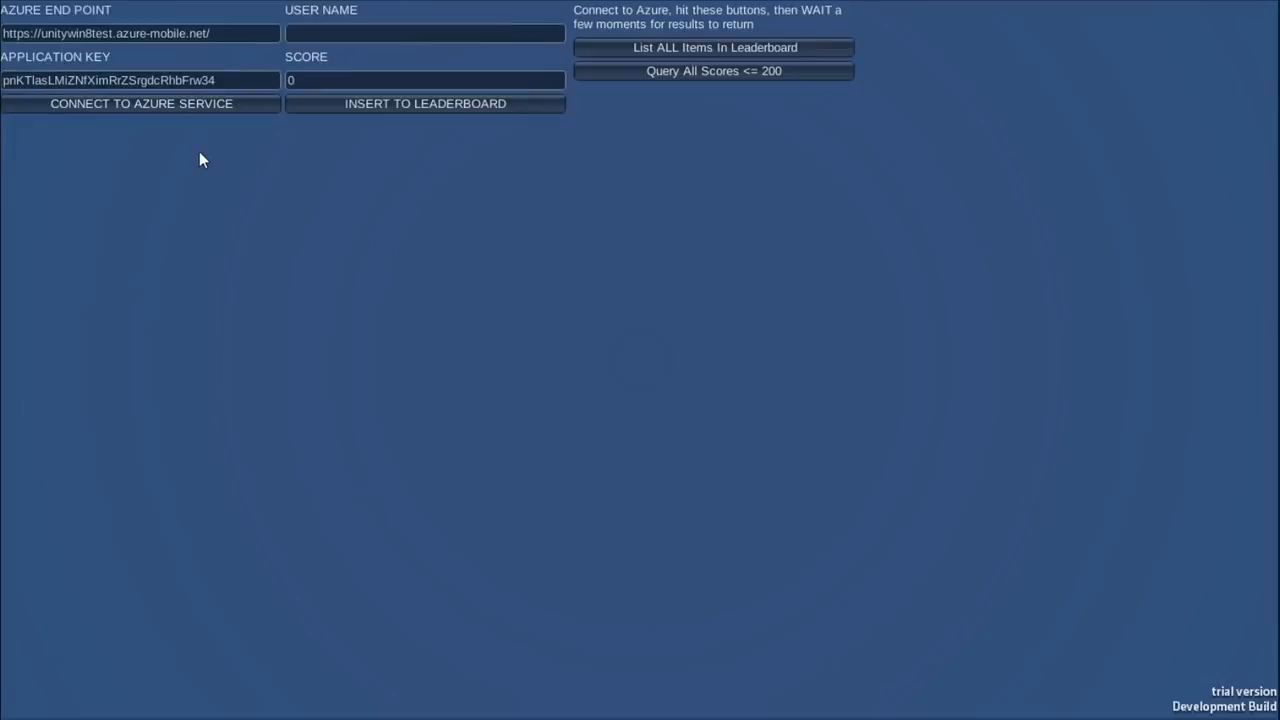
key(alt+Tab)
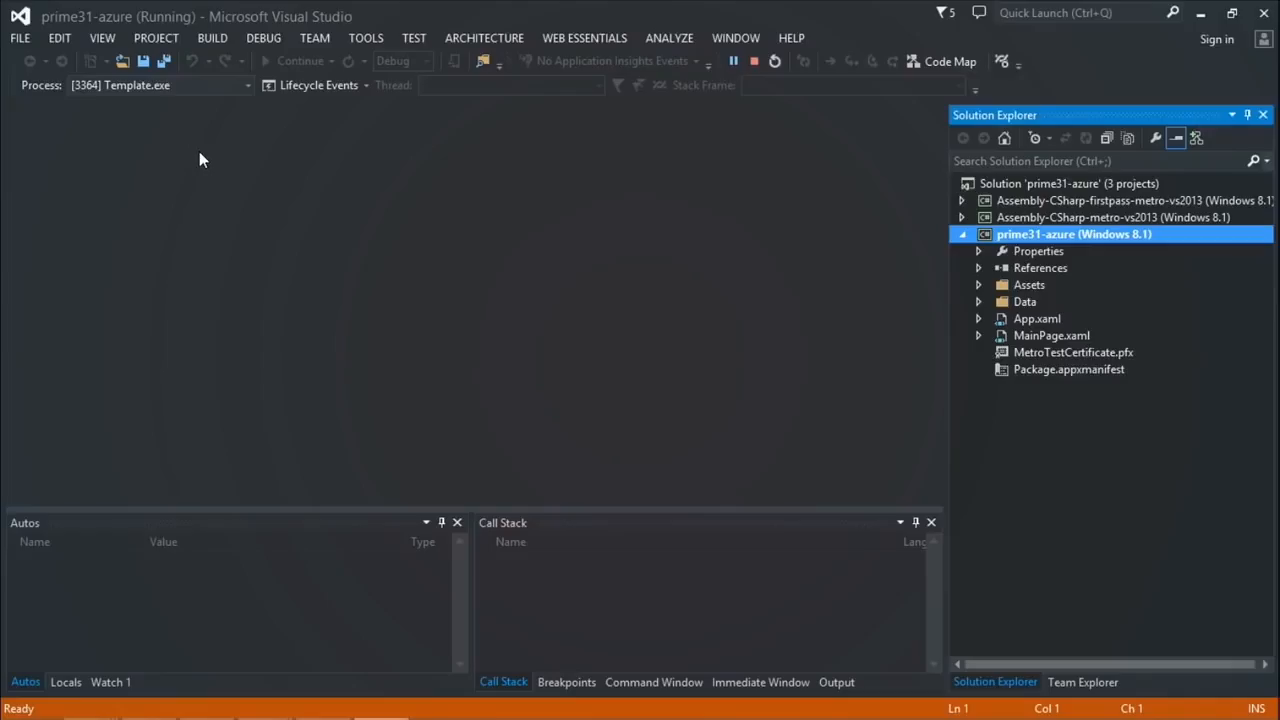
Step: Cycle through the debug panes and bring up the Output window from Debug > Windows
click(563, 682)
click(504, 682)
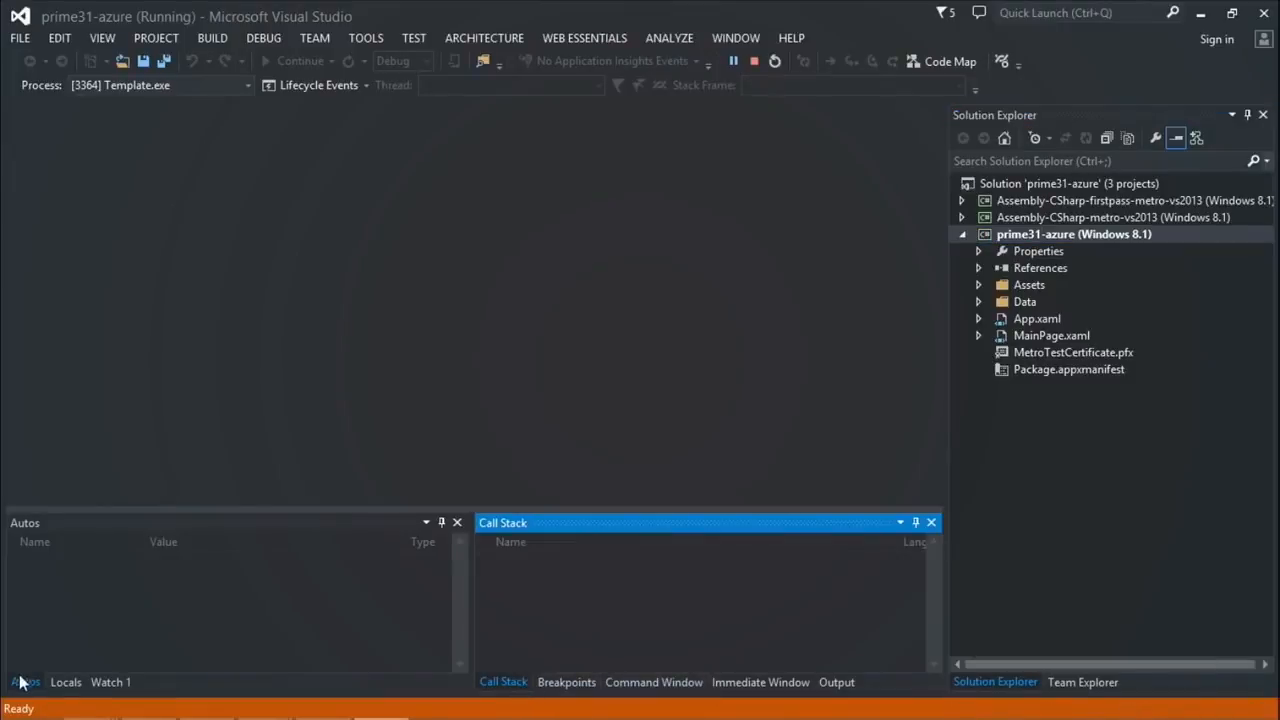
click(66, 682)
click(110, 682)
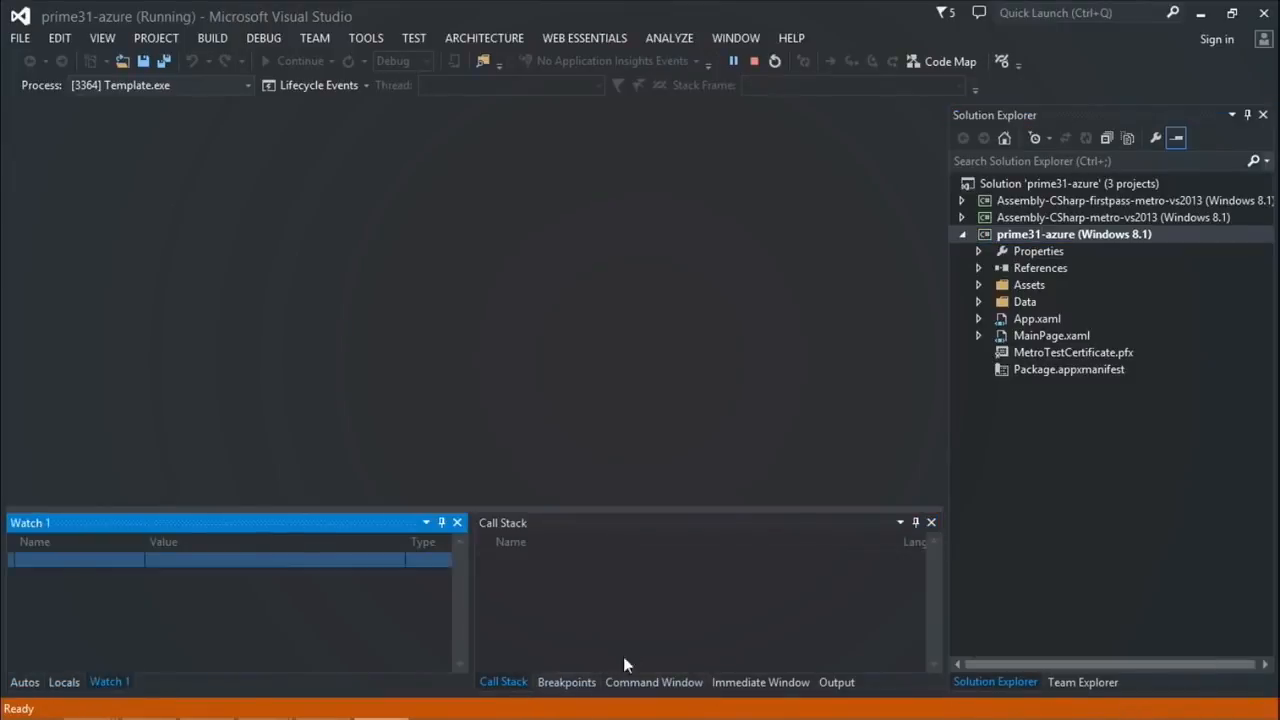
click(836, 682)
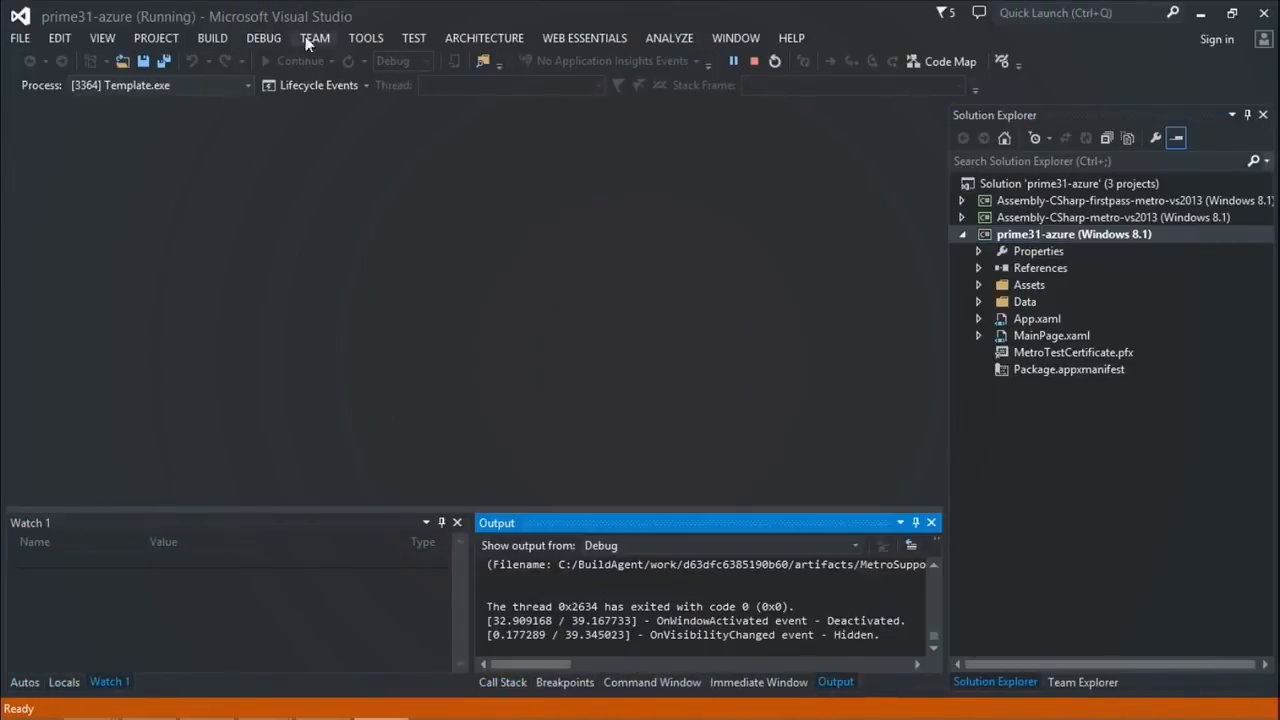
click(259, 38)
mouse_move(224, 66)
mouse_move(213, 37)
mouse_move(267, 38)
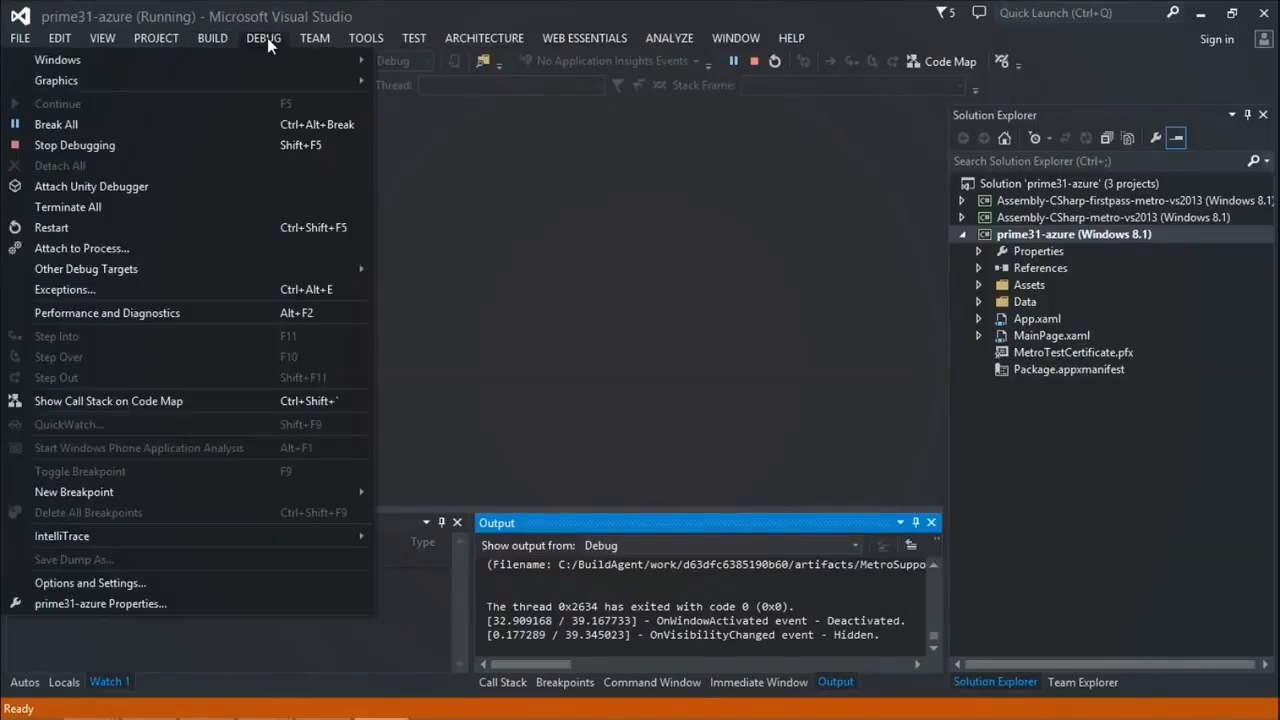
click(425, 83)
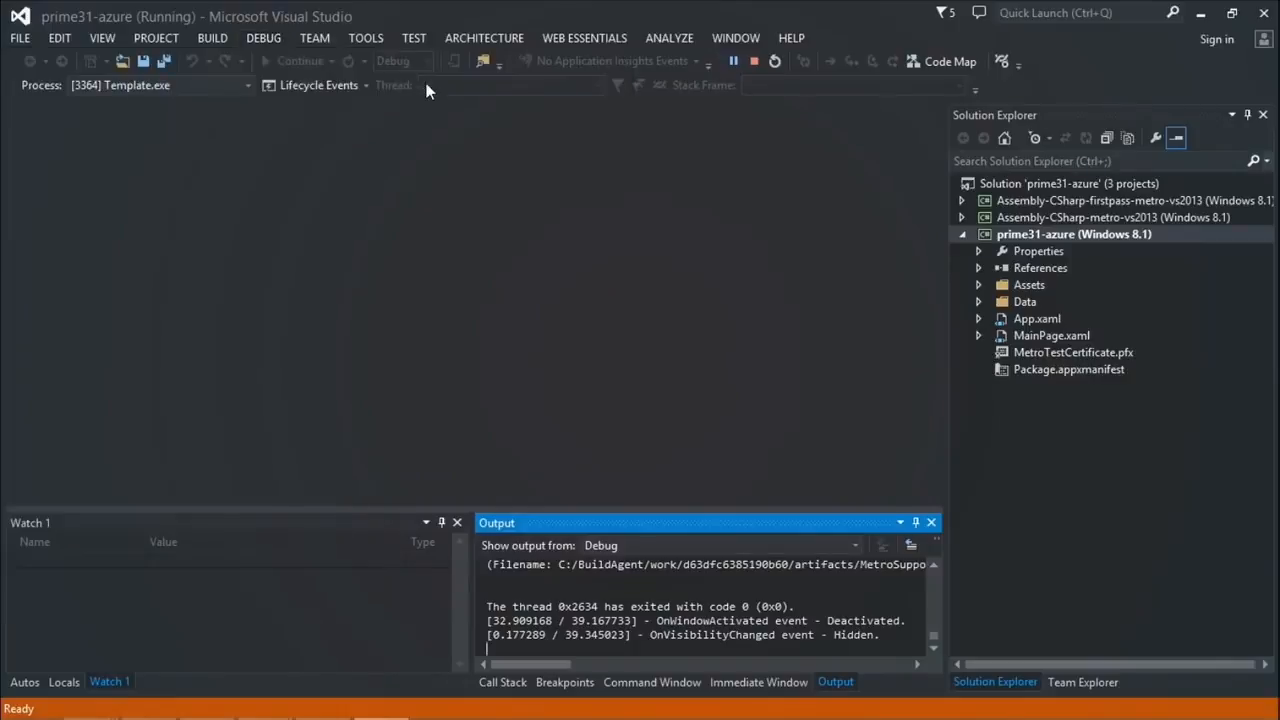
Step: Enlarge the Output pane and scroll to the 'Connecting to Azure Mobile Service' log lines
drag(471, 578, 152, 578)
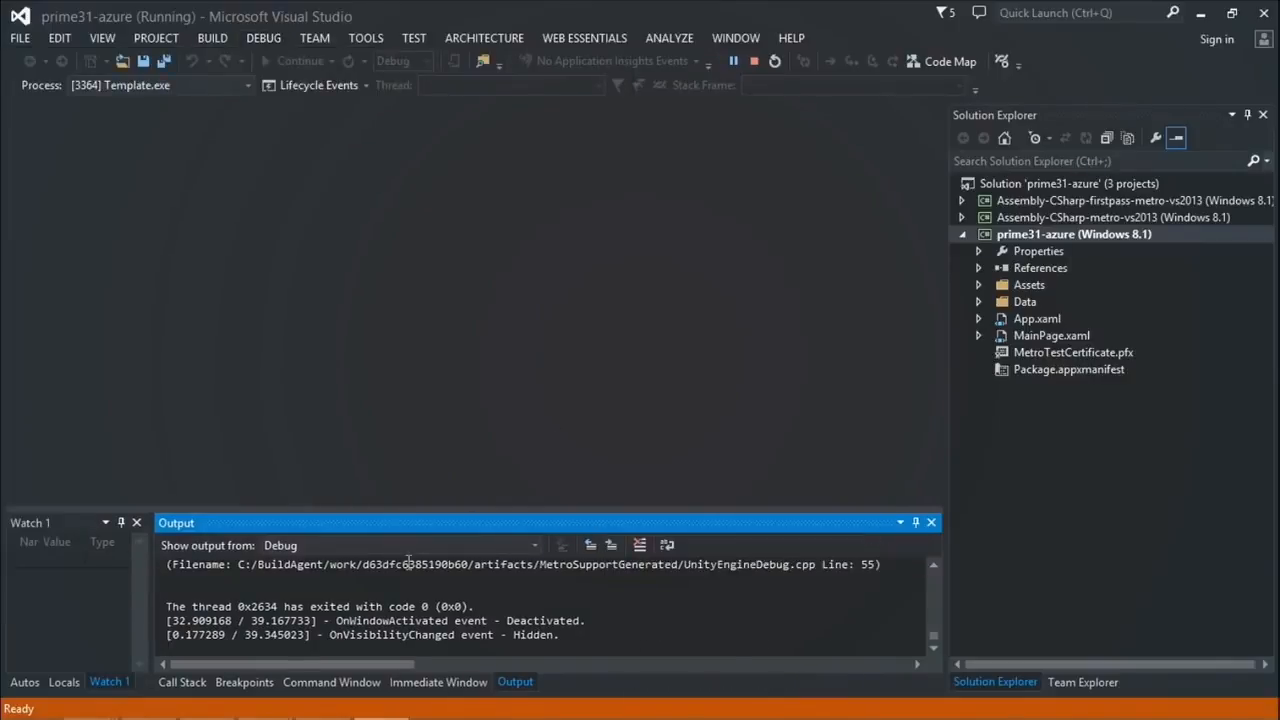
drag(421, 510, 474, 376)
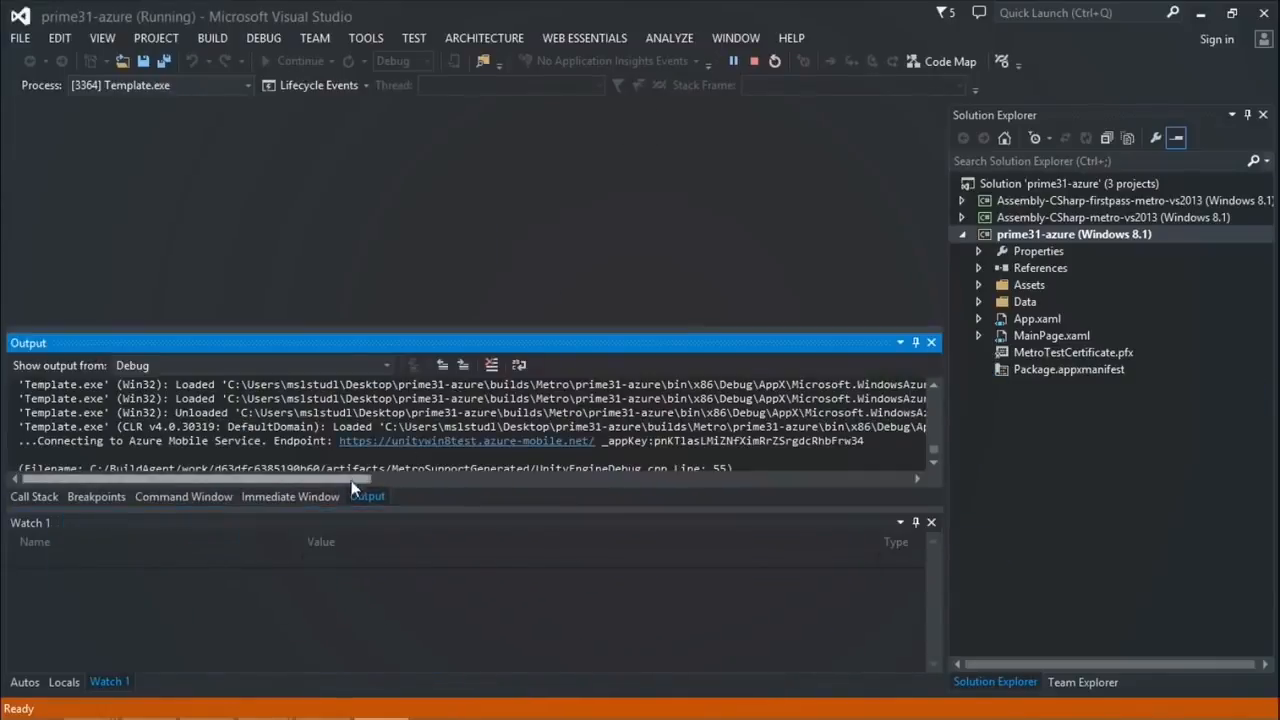
drag(403, 511, 406, 672)
scroll(390, 518, up, 20)
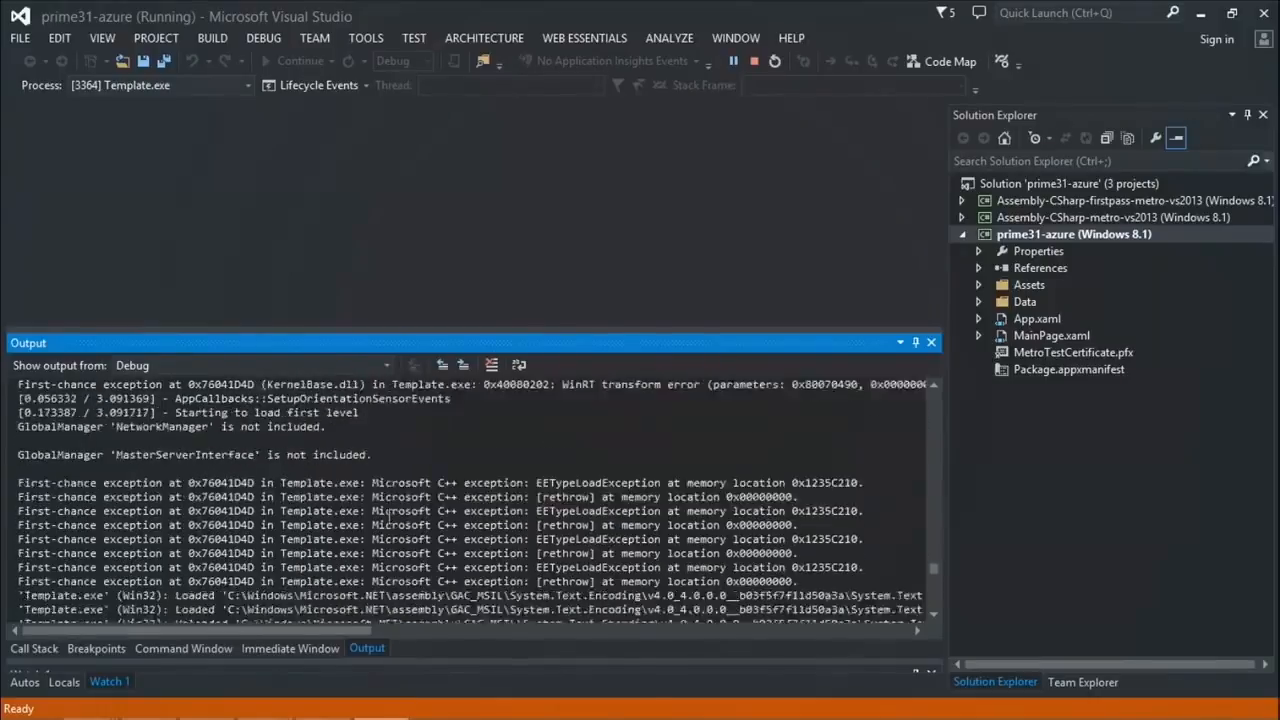
scroll(636, 458, down, 20)
scroll(636, 458, down, 7)
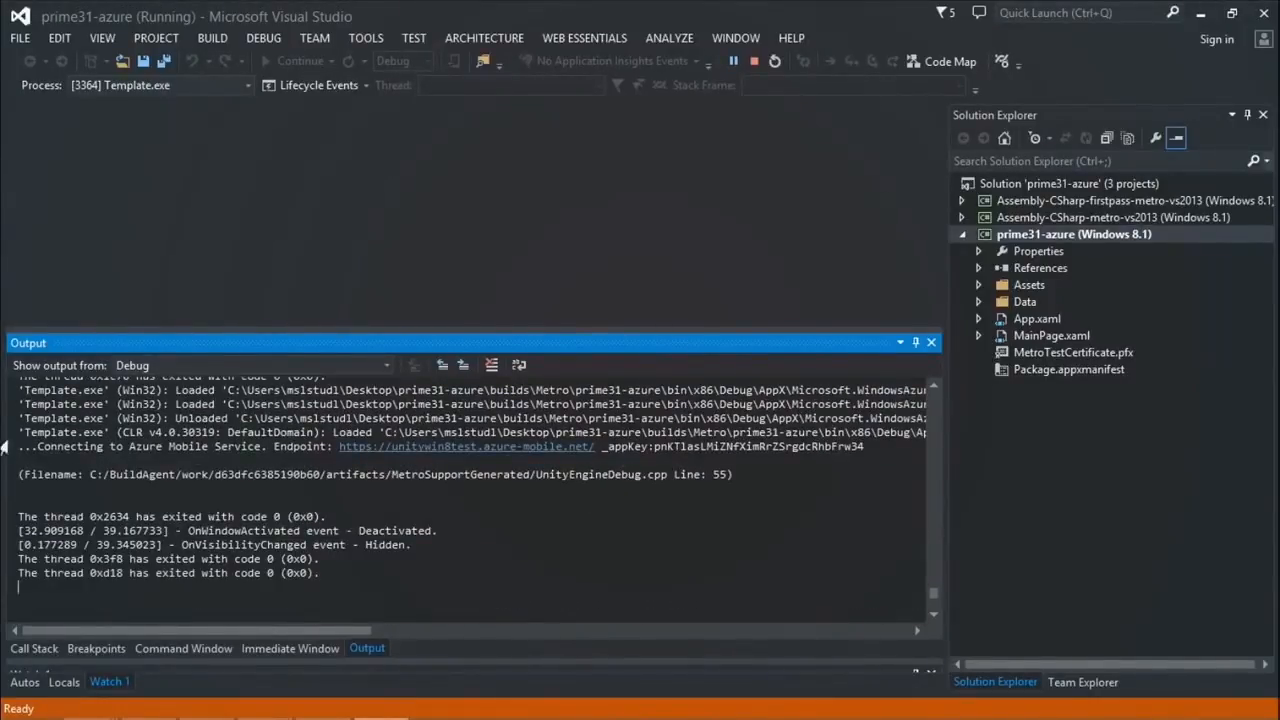
drag(12, 446, 178, 490)
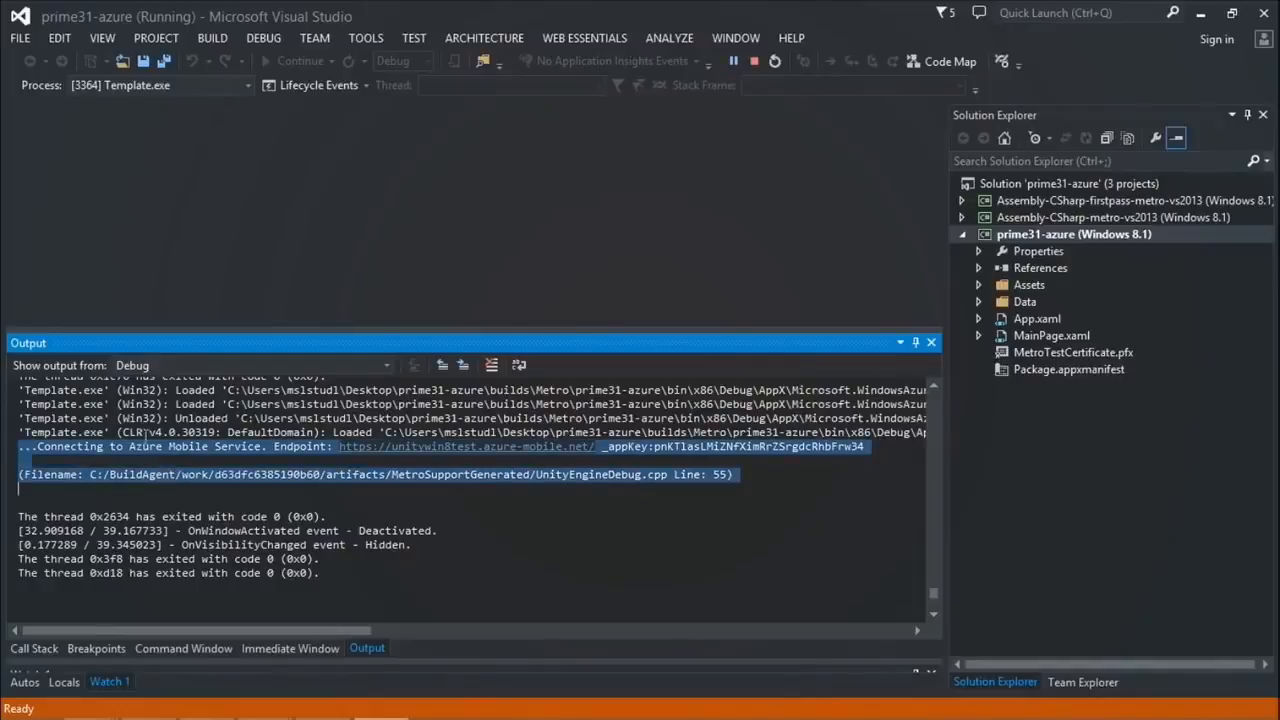
click(280, 460)
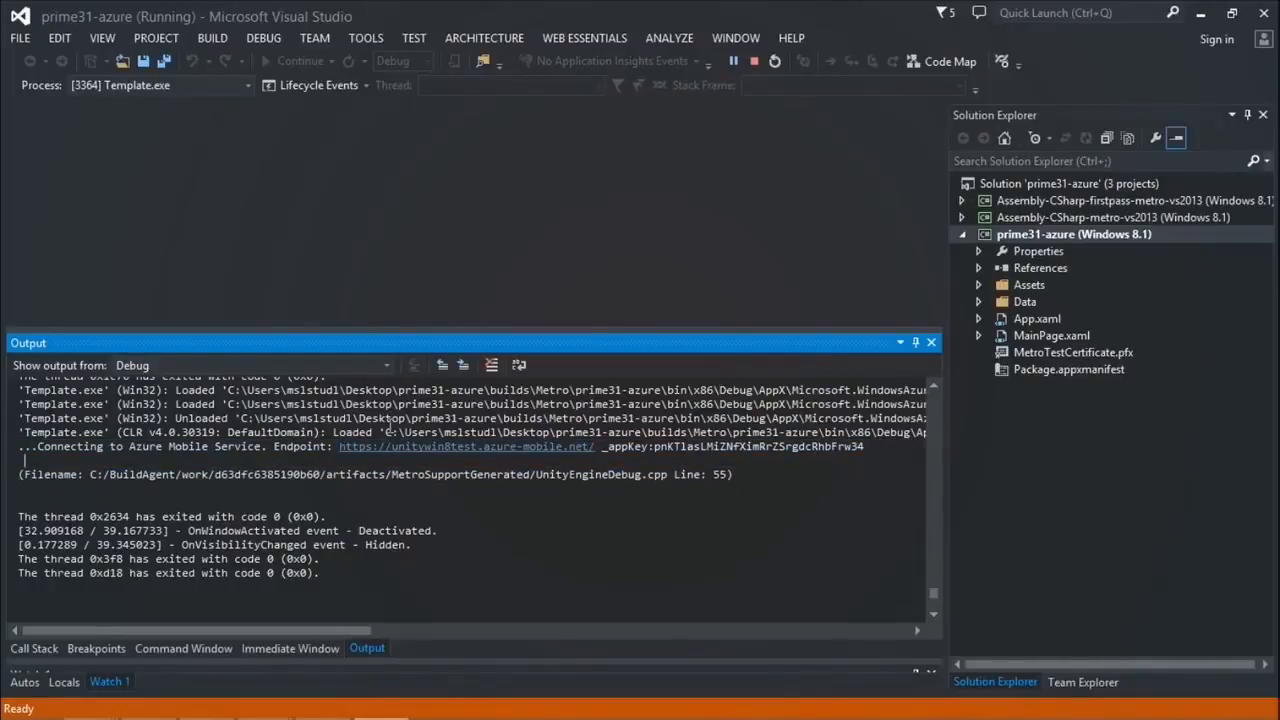
Step: Back in the app, list all eleven leaderboard entries, scores 12 to 230
key(alt+Tab)
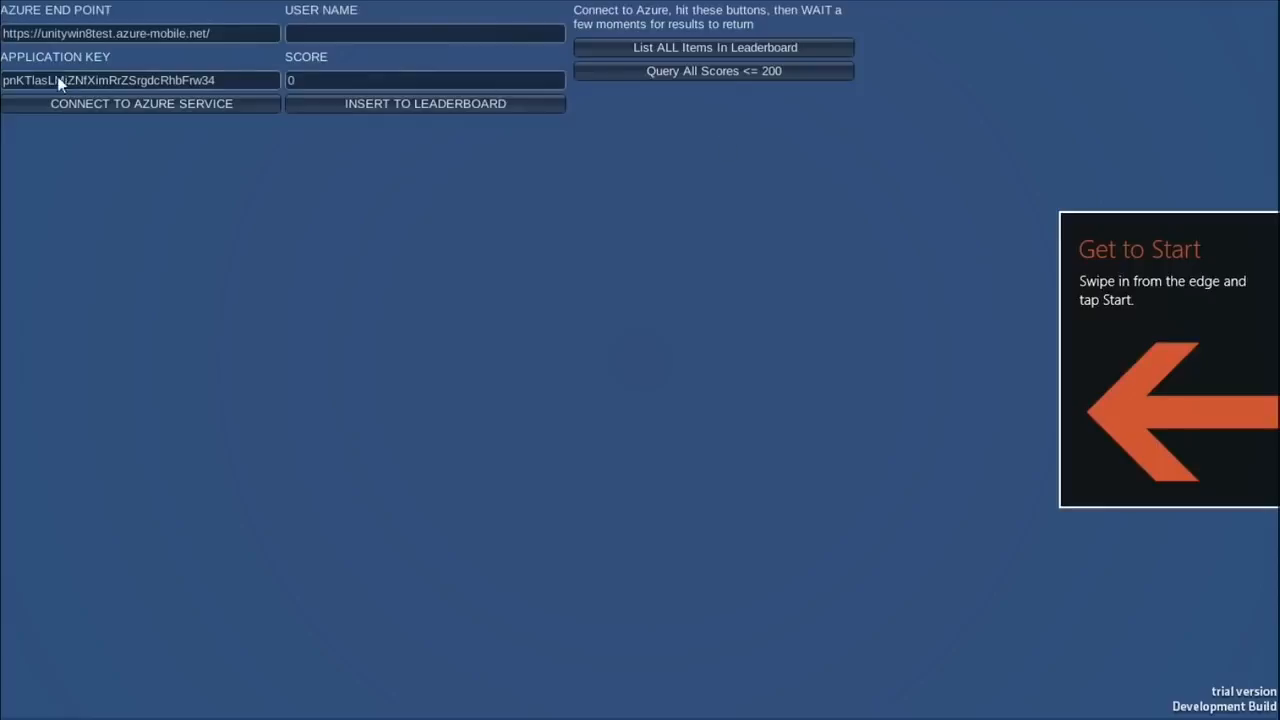
mouse_move(928, 8)
click(799, 47)
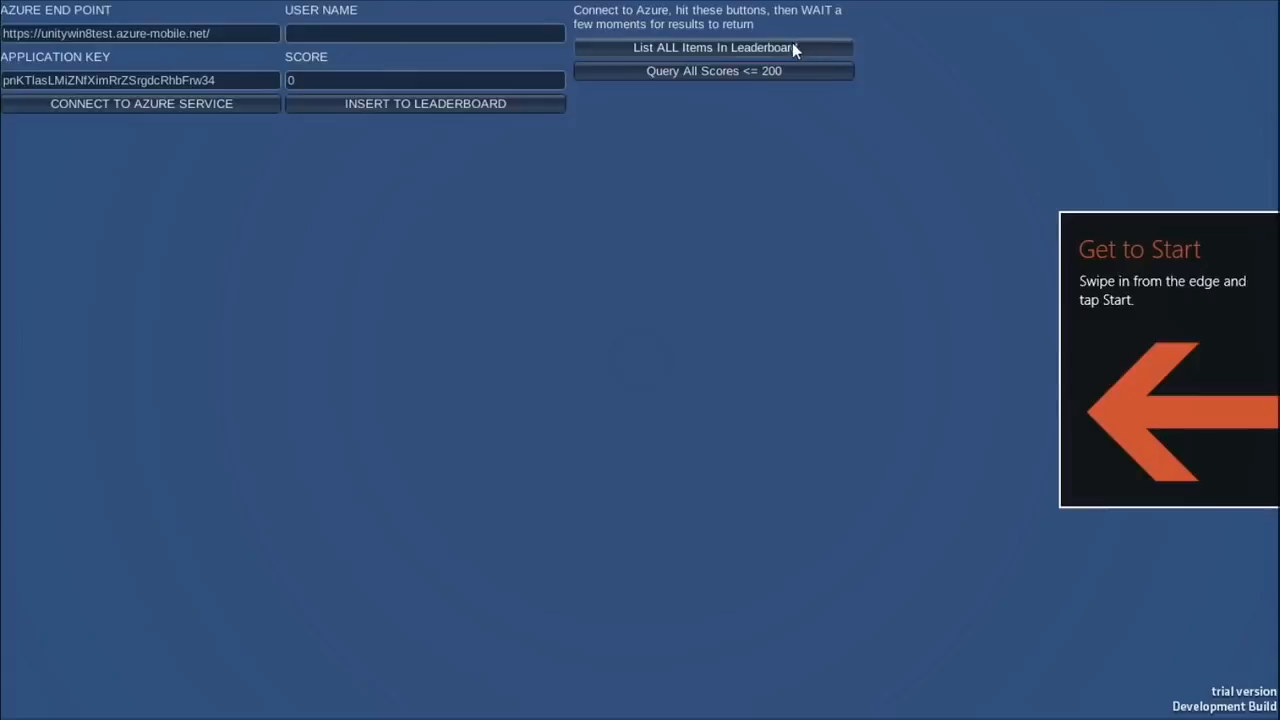
click(793, 47)
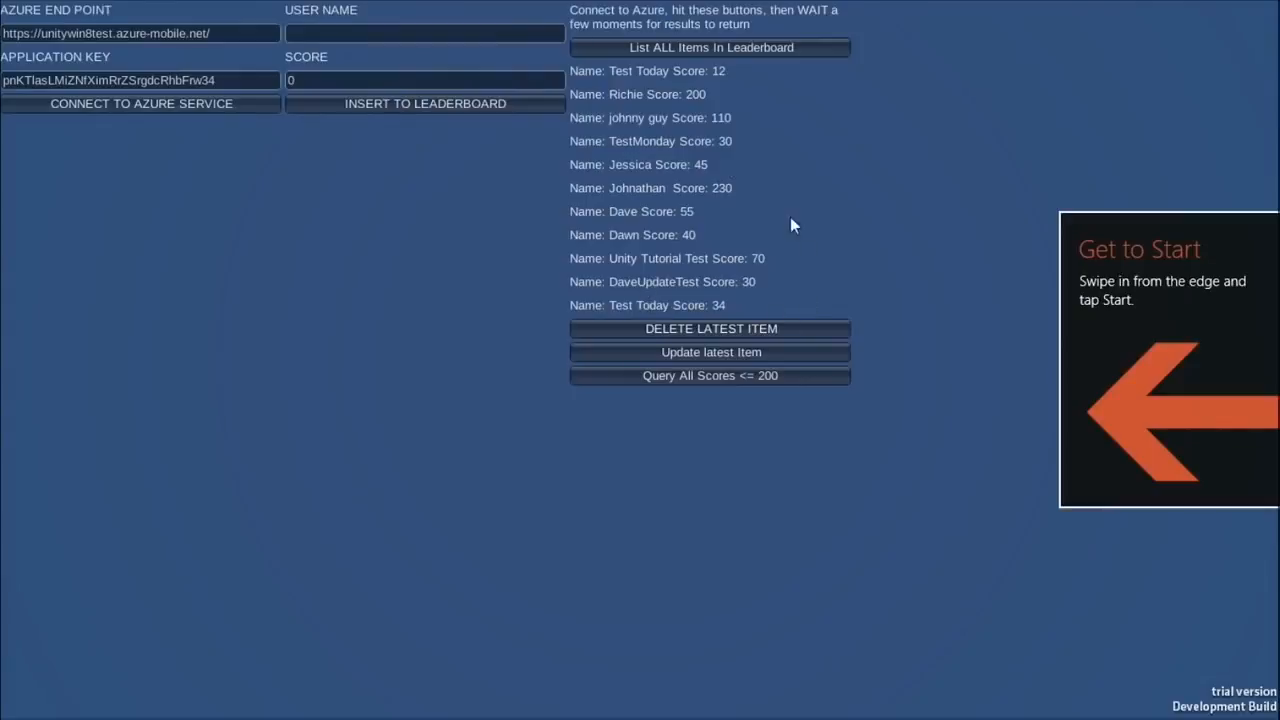
Step: Delete the latest leaderboard entry, Test Today with score 12, and leave the app
click(783, 327)
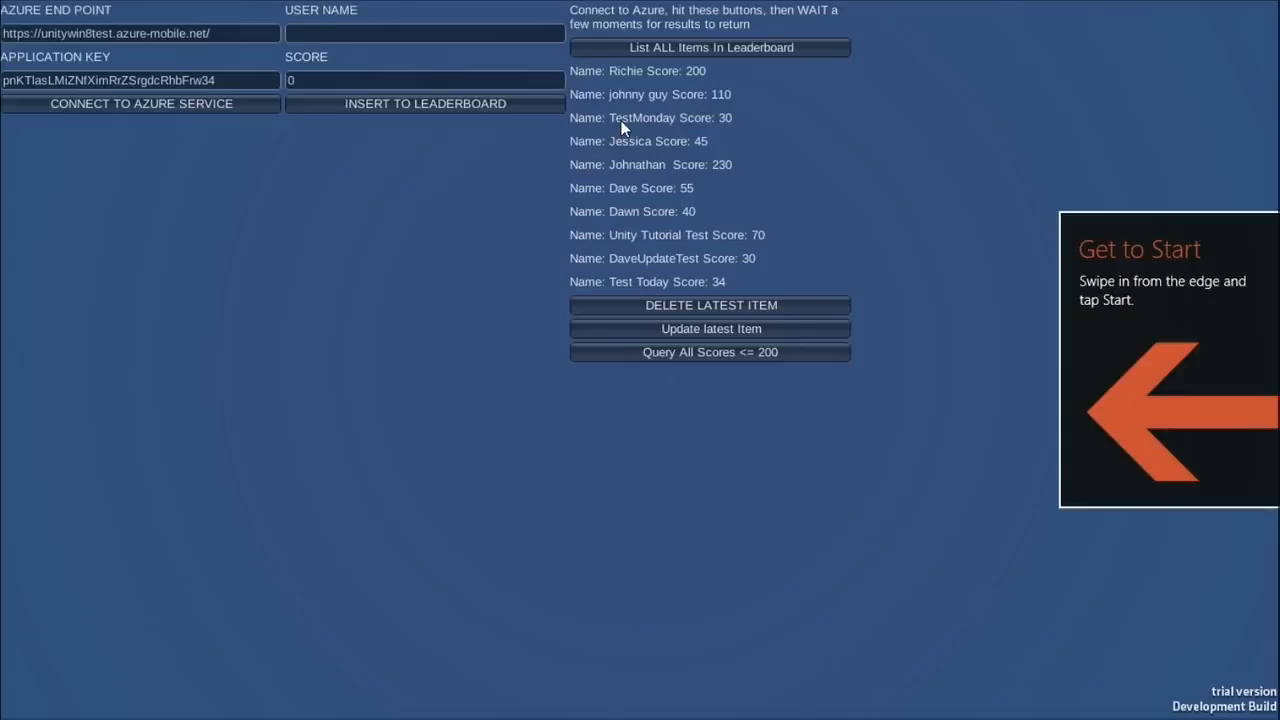
key(alt+Tab)
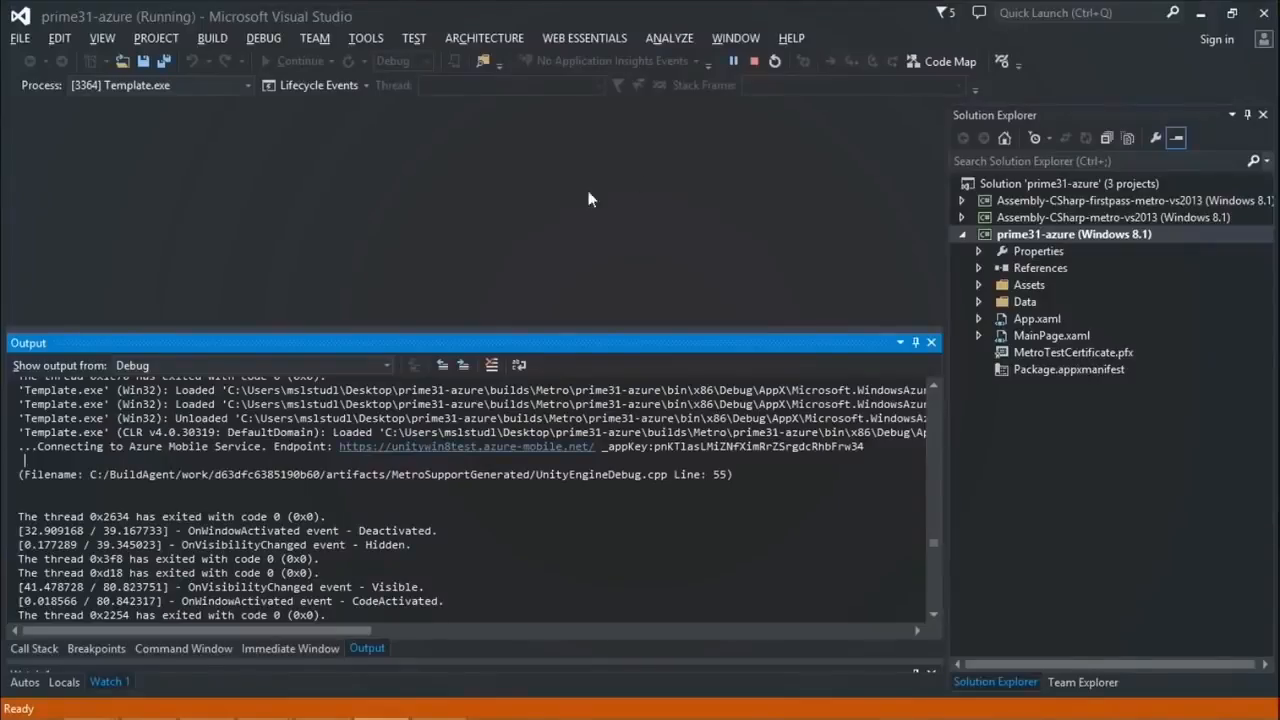
Step: View the UnityWin8Test leaderboard table's data in the Azure portal, then return to the app
key(alt+Tab)
key(Tab)
key(Tab)
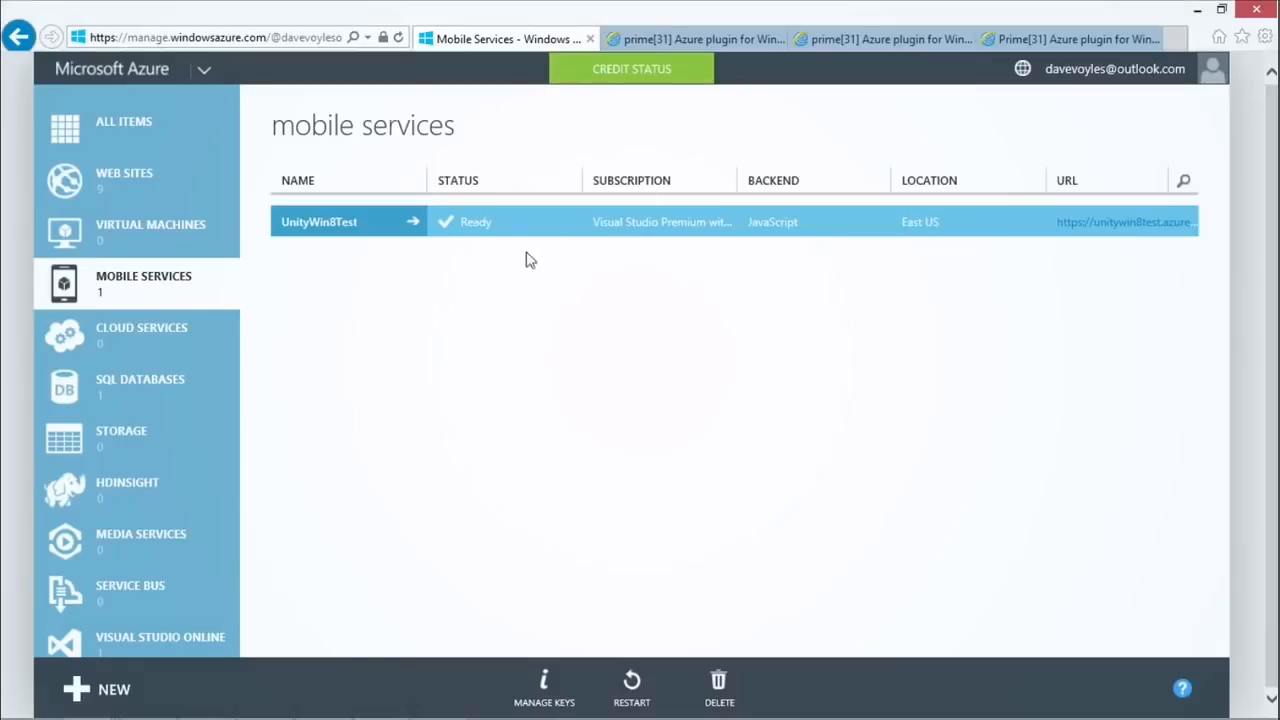
click(350, 228)
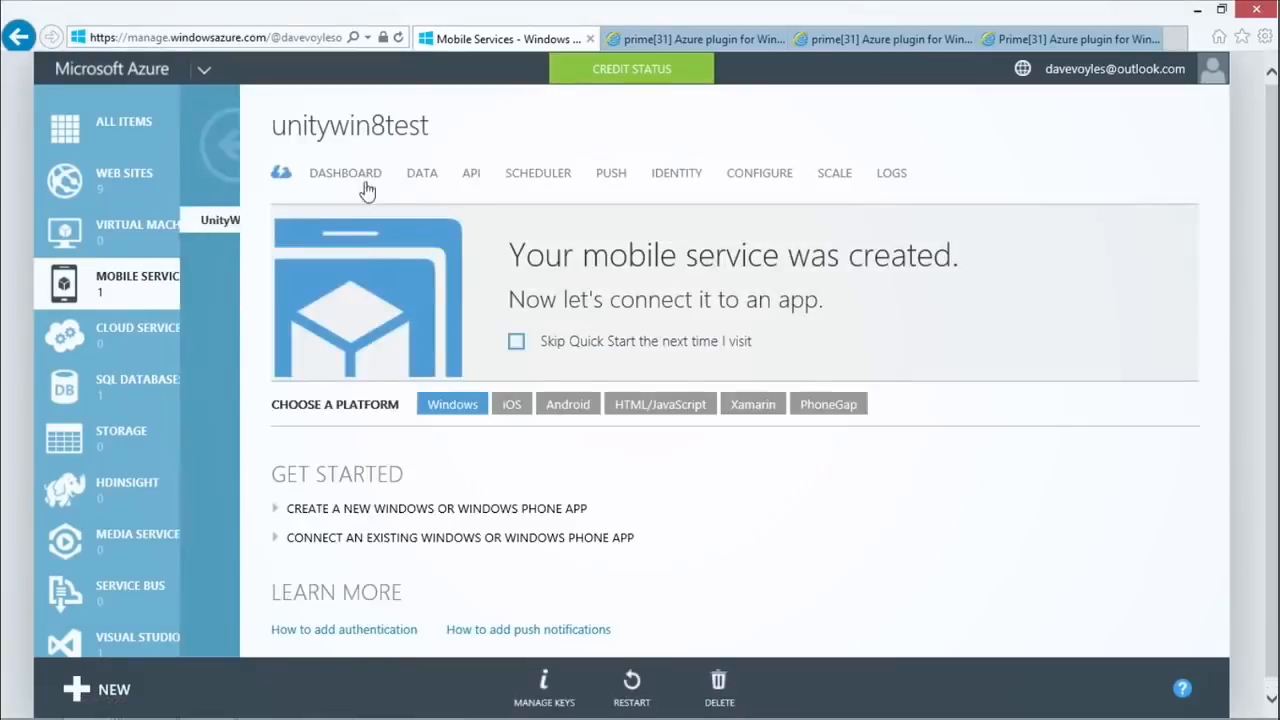
click(432, 183)
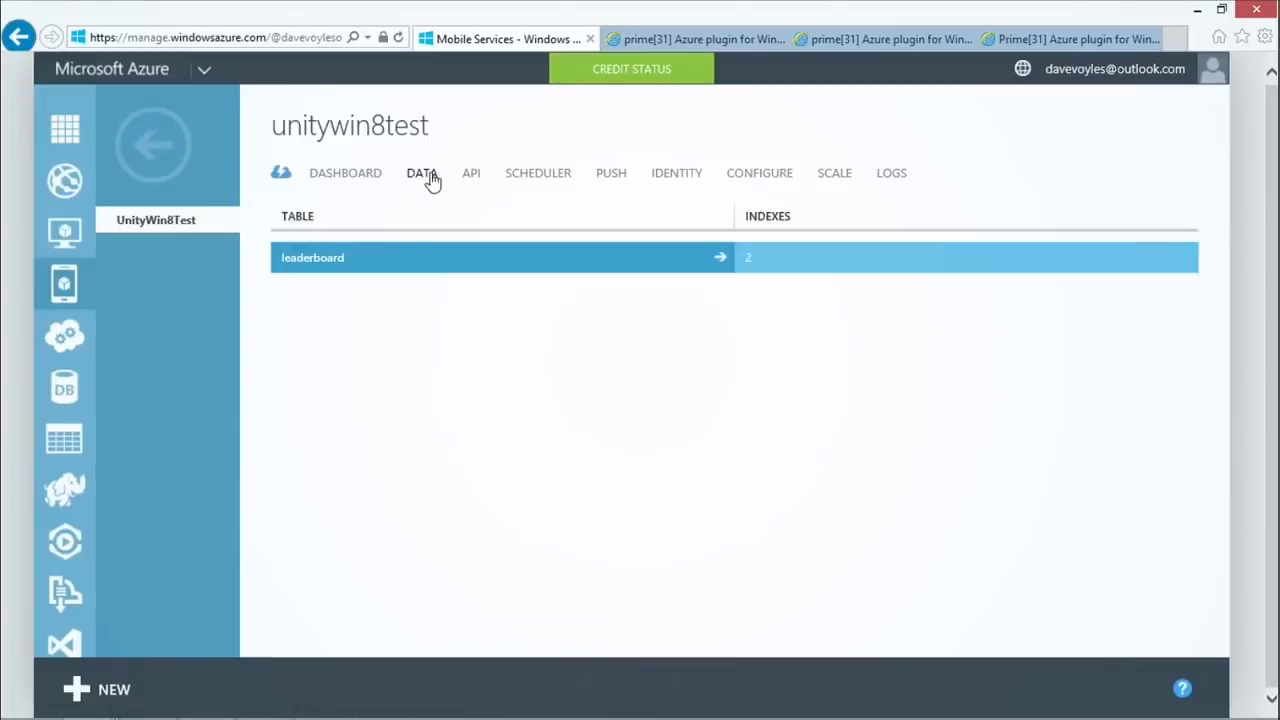
click(348, 263)
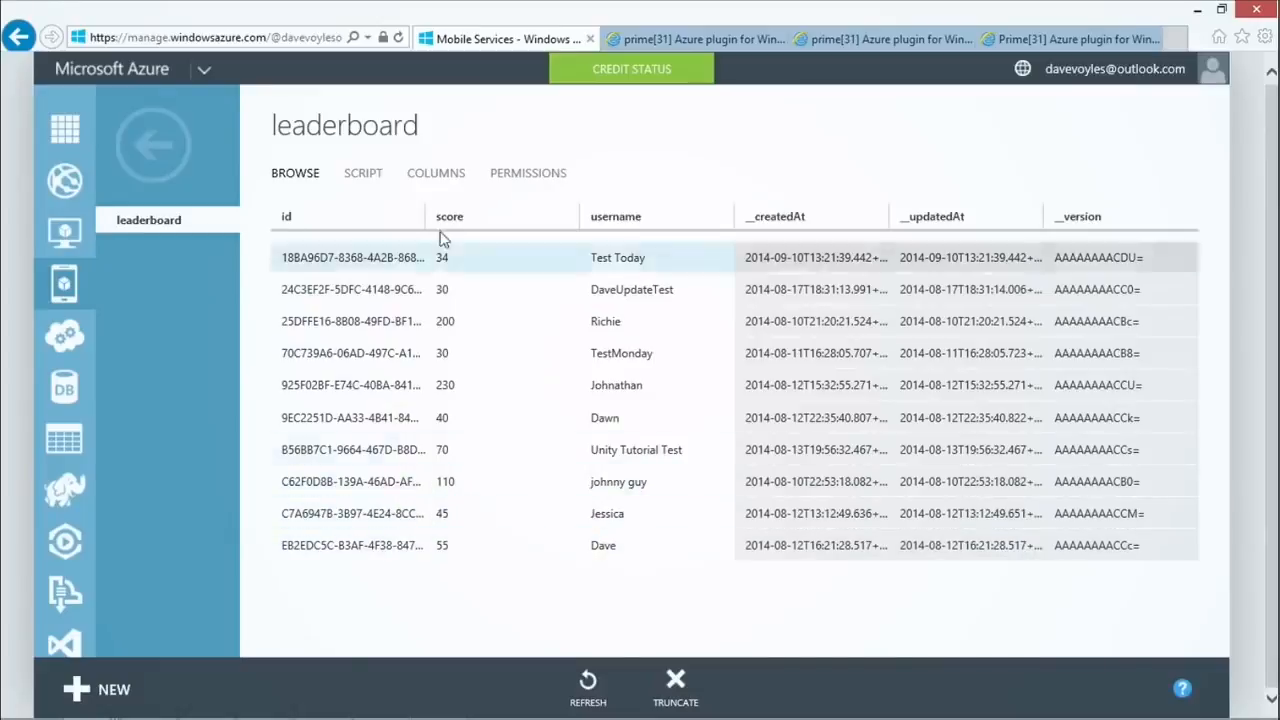
key(alt+Tab)
key(alt+Tab)
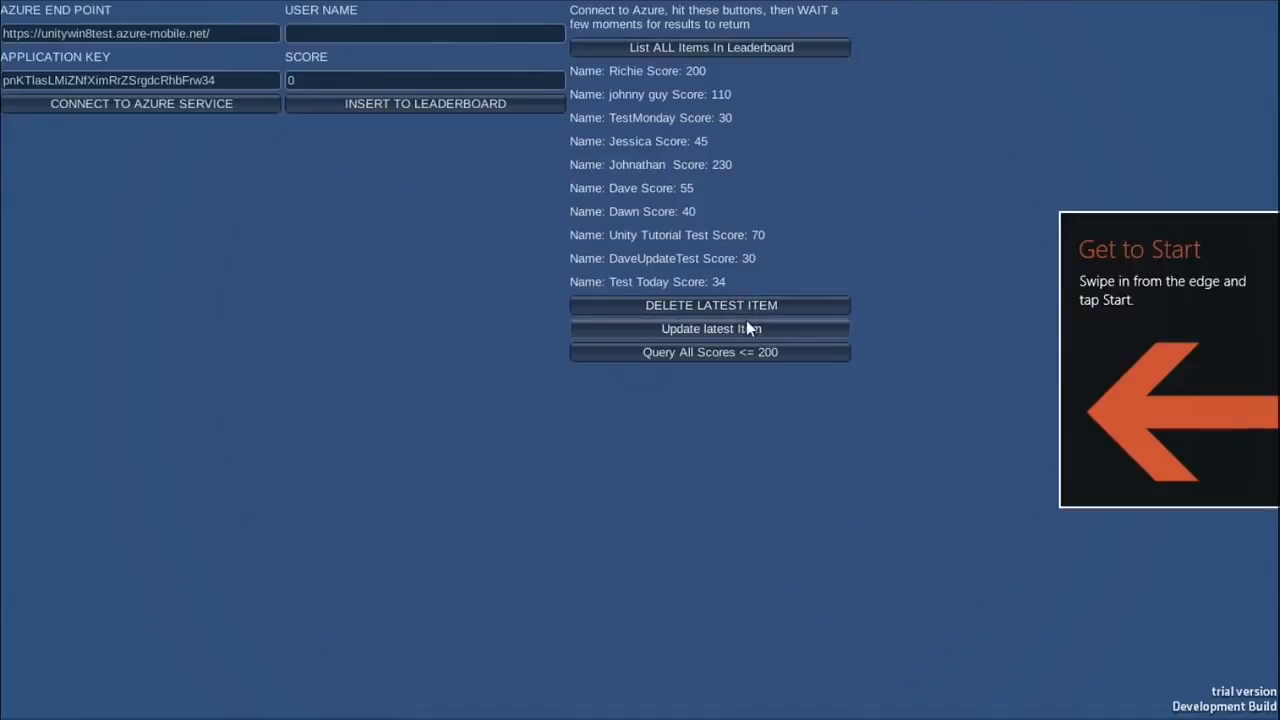
Step: Insert a new leaderboard entry with the player's name and score 300
click(415, 41)
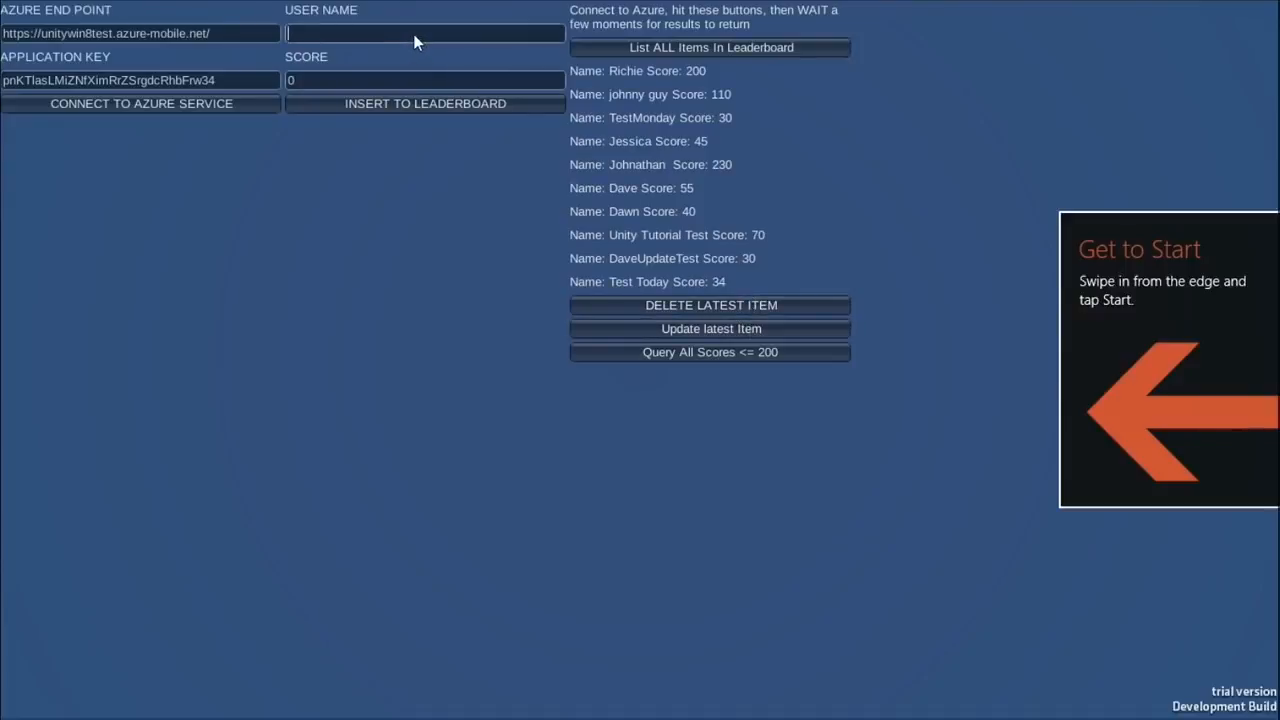
key(Tab)
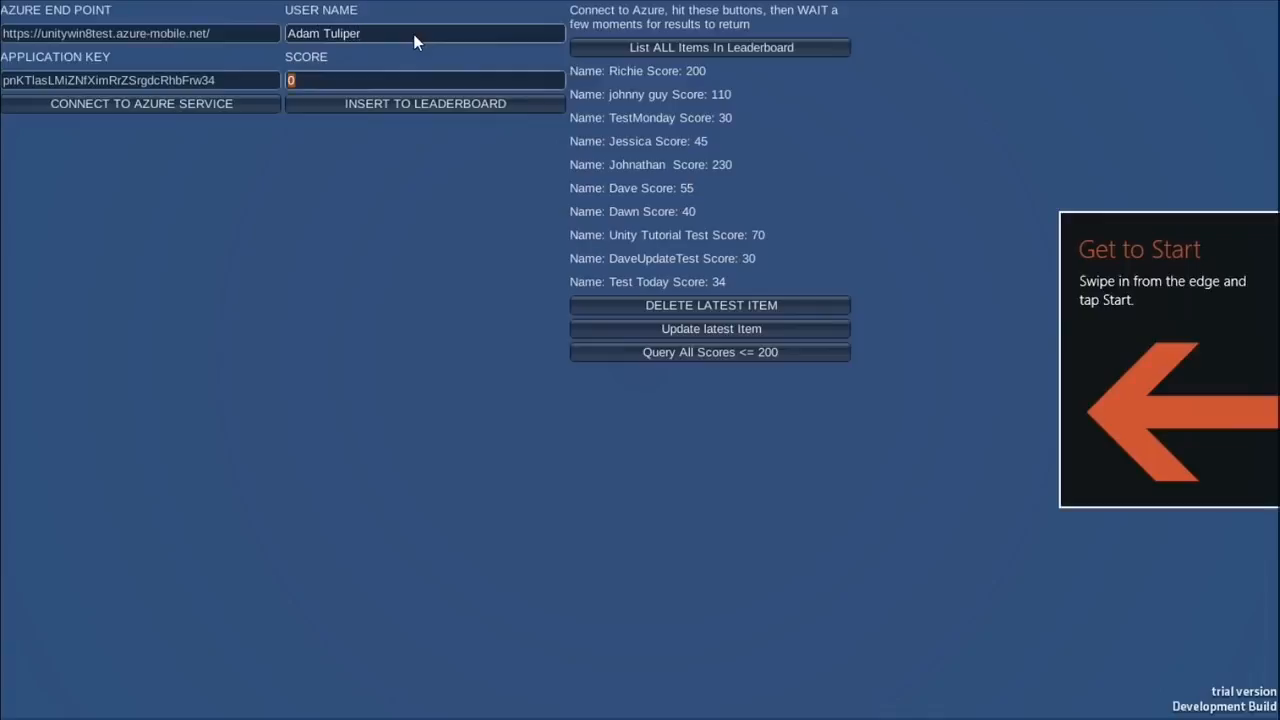
text(300)
mouse_move(363, 8)
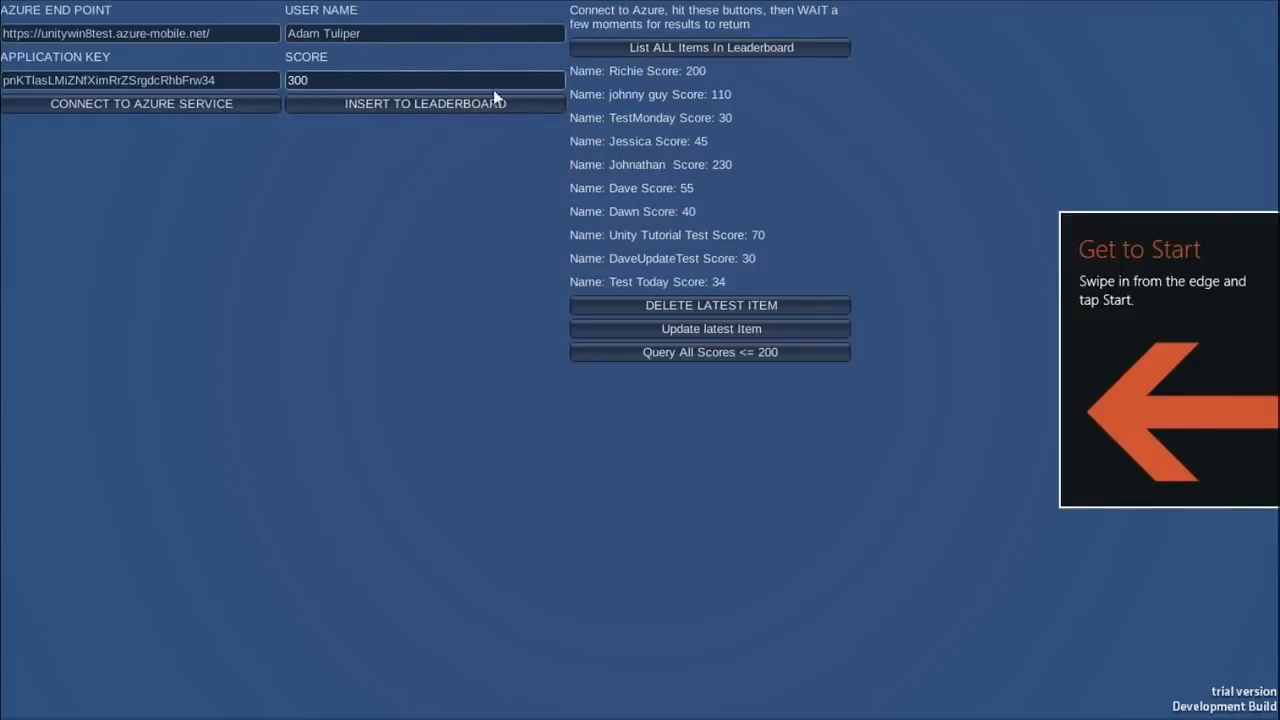
click(459, 100)
Step: Relist all leaderboard items so the 300-score entry shows at the end
click(732, 43)
click(732, 45)
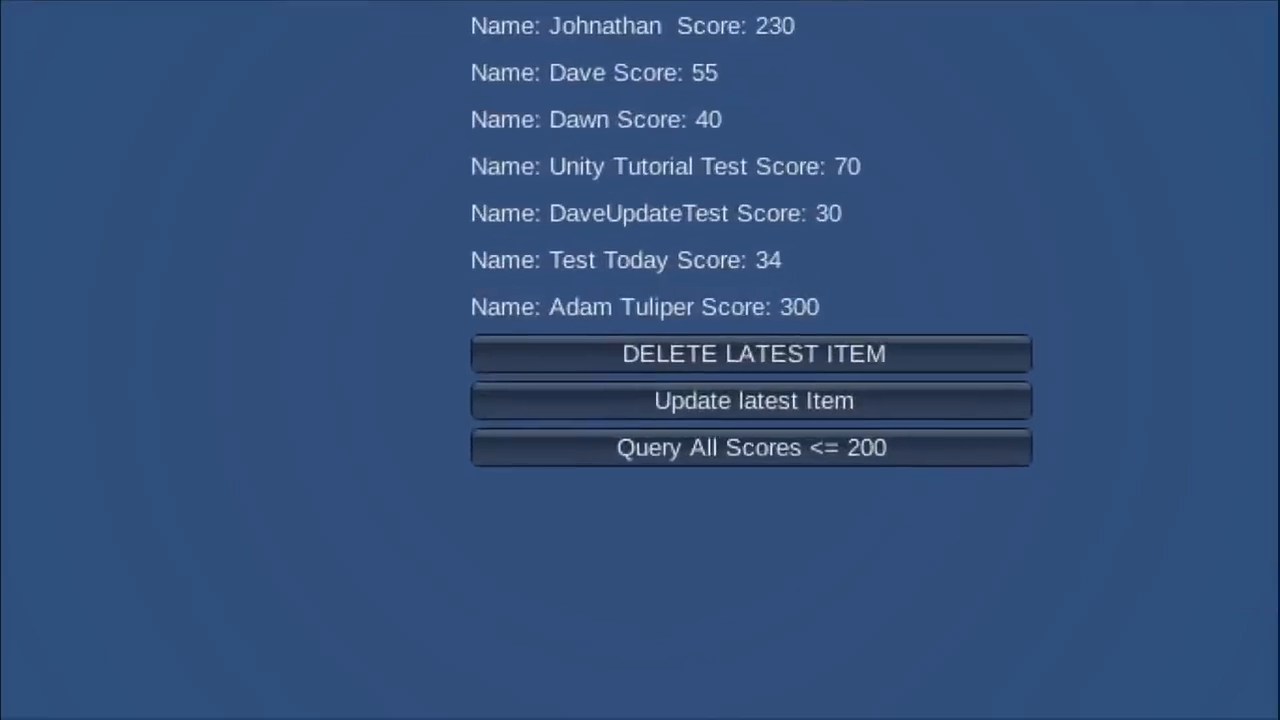
mouse_move(747, 290)
mouse_down()
mouse_move(482, 284)
mouse_move(740, 376)
mouse_move(830, 285)
mouse_up()
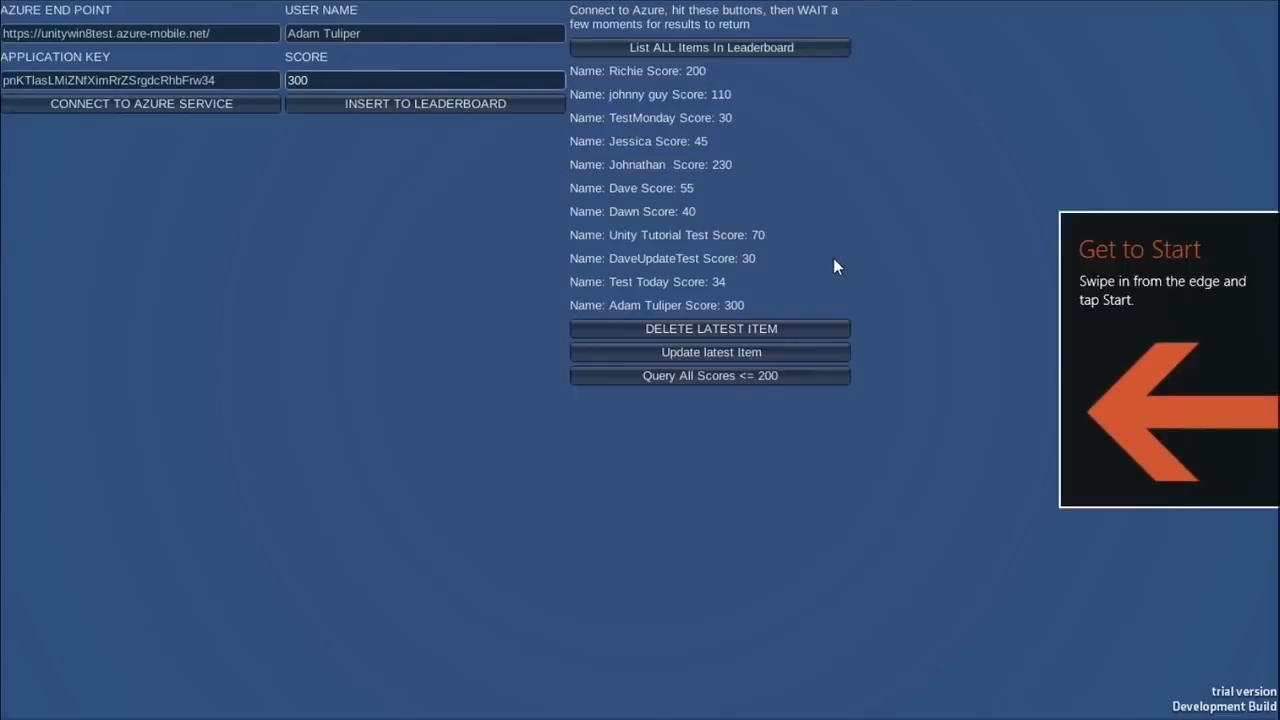
Step: Refresh the Azure leaderboard table to show the 300-score row, then return to Visual Studio
key(alt+Tab)
key(alt+Tab)
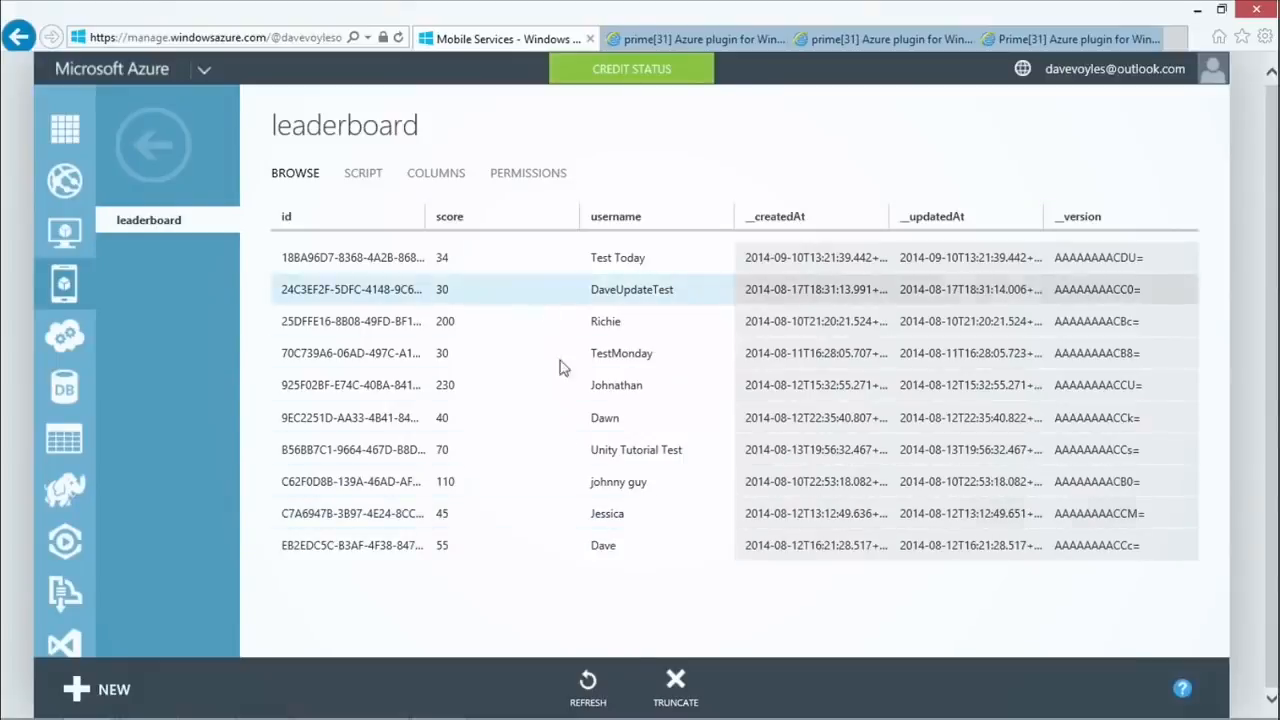
key(F5)
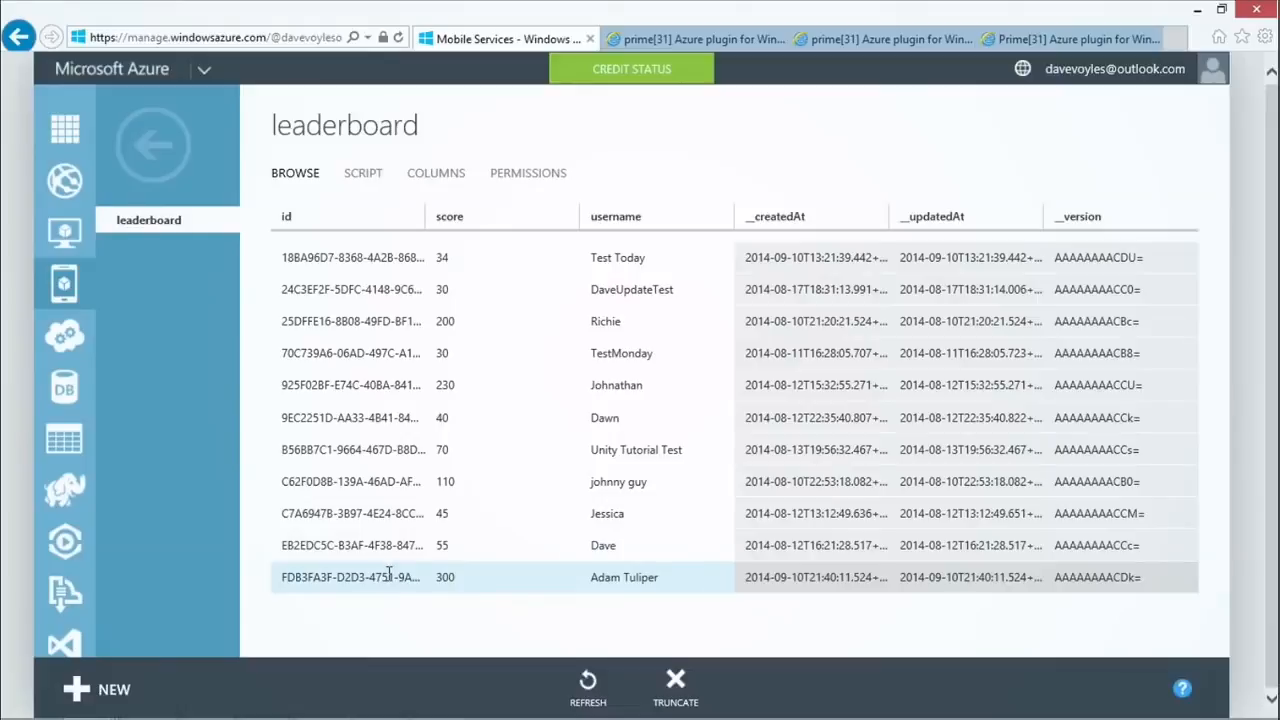
key(alt+Tab)
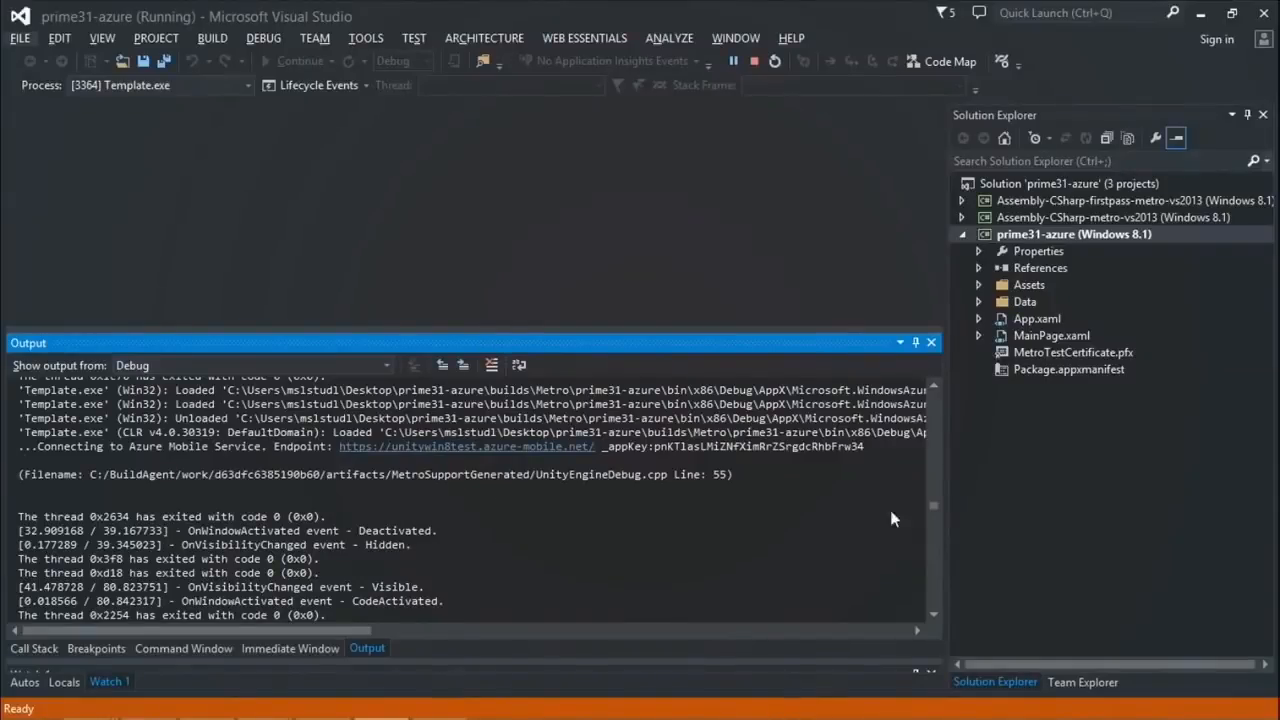
Step: Scroll the Debug output to the 'queried ALL scores' and 'found 11 items' lines
mouse_move(941, 501)
mouse_down()
mouse_move(939, 535)
mouse_move(935, 524)
mouse_up()
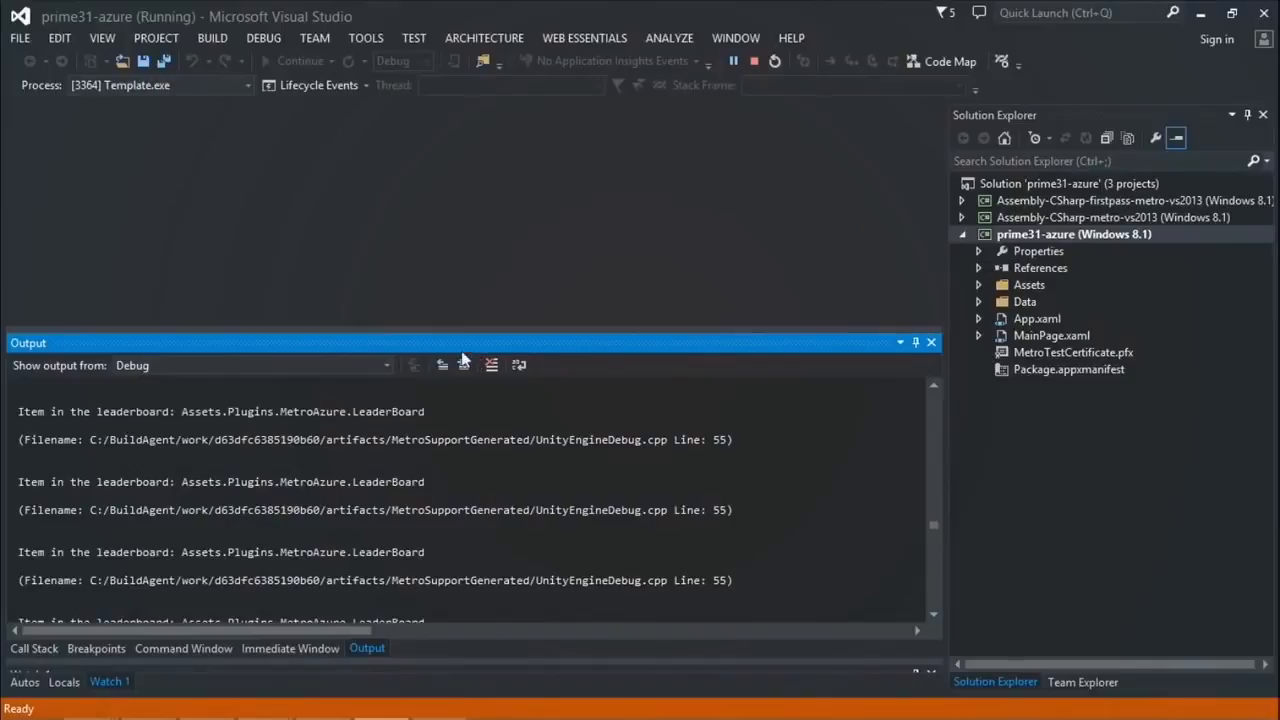
click(937, 384)
click(937, 386)
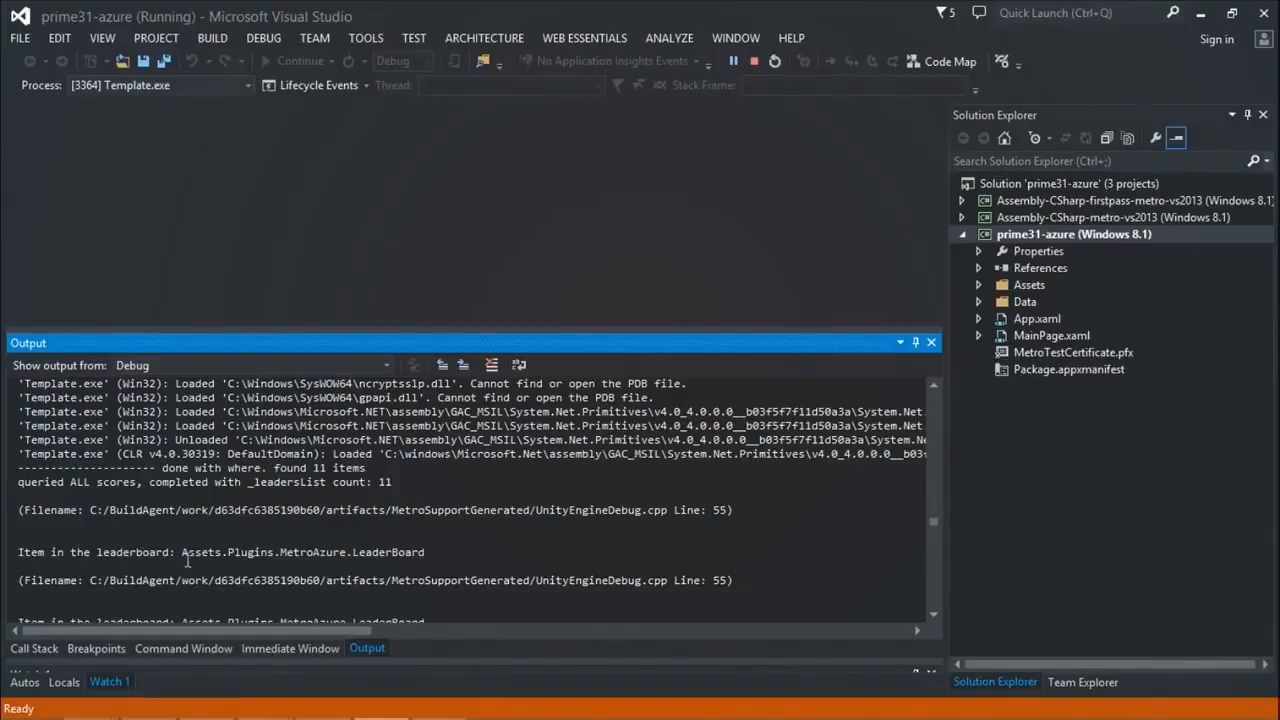
drag(185, 552, 415, 593)
scroll(430, 570, down, 1)
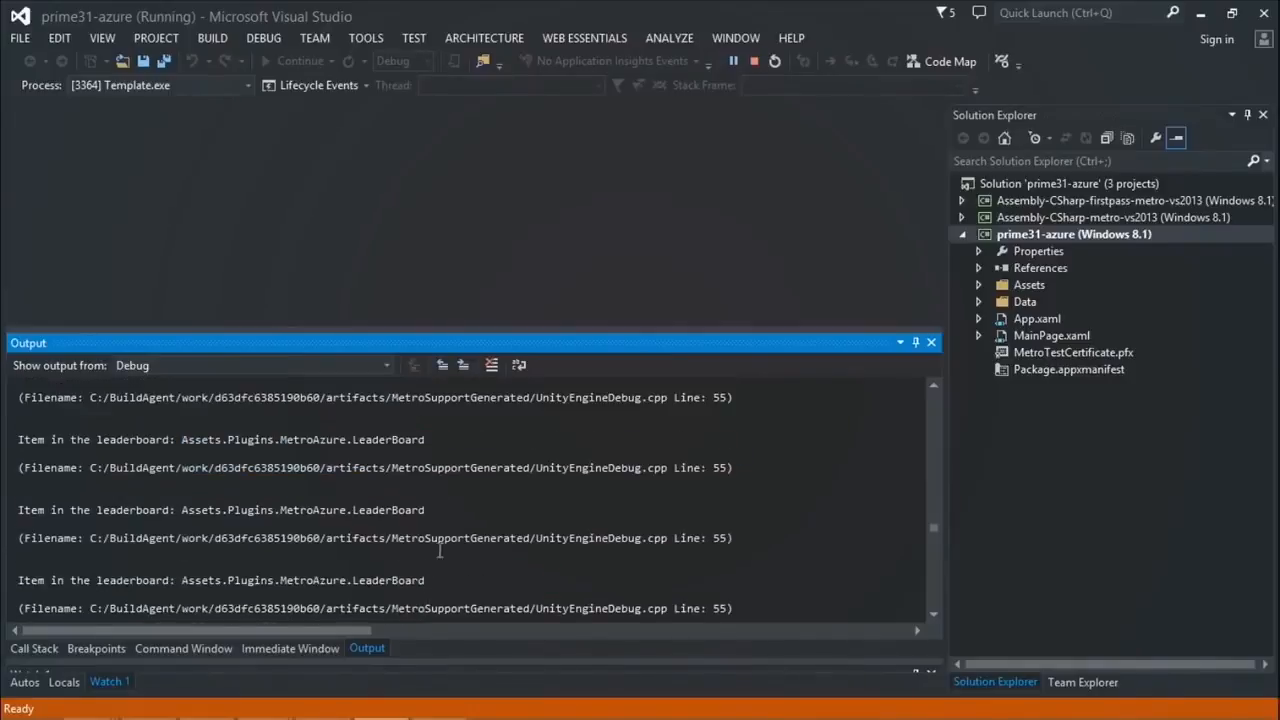
key(alt+Tab)
key(alt+Tab)
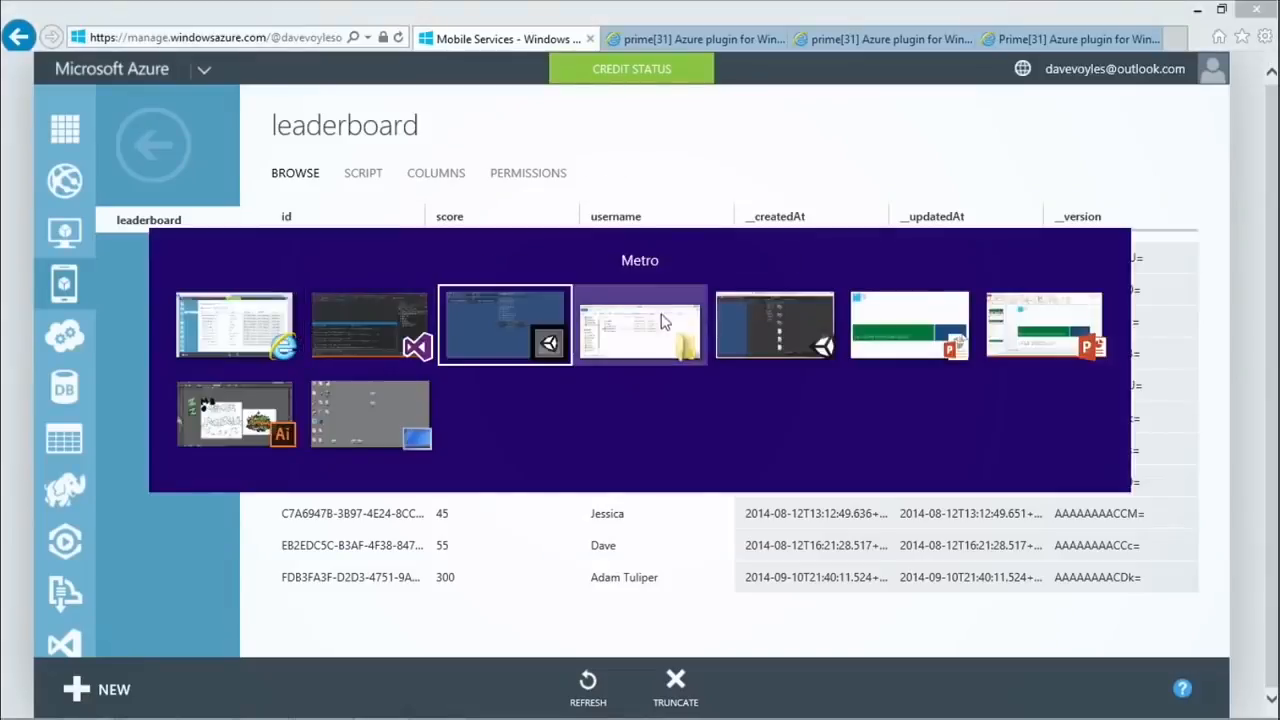
Step: Replace the USER NAME field with a different player's name
click(507, 323)
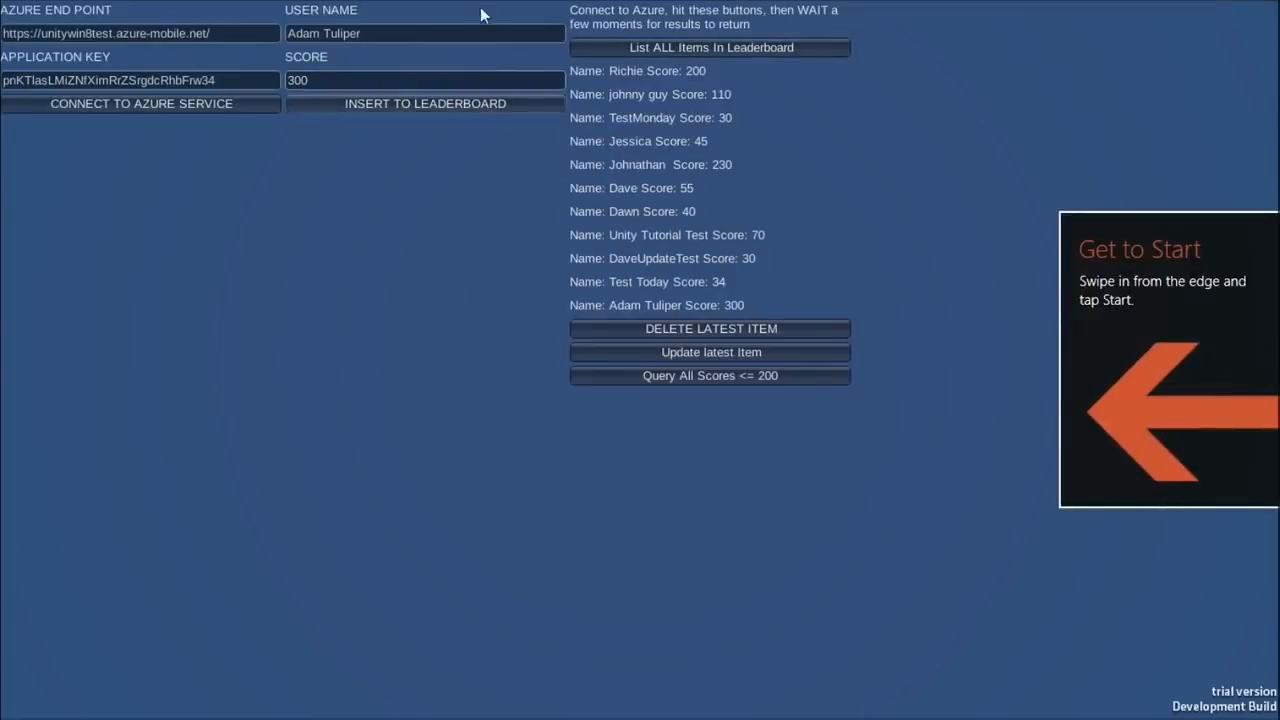
click(357, 80)
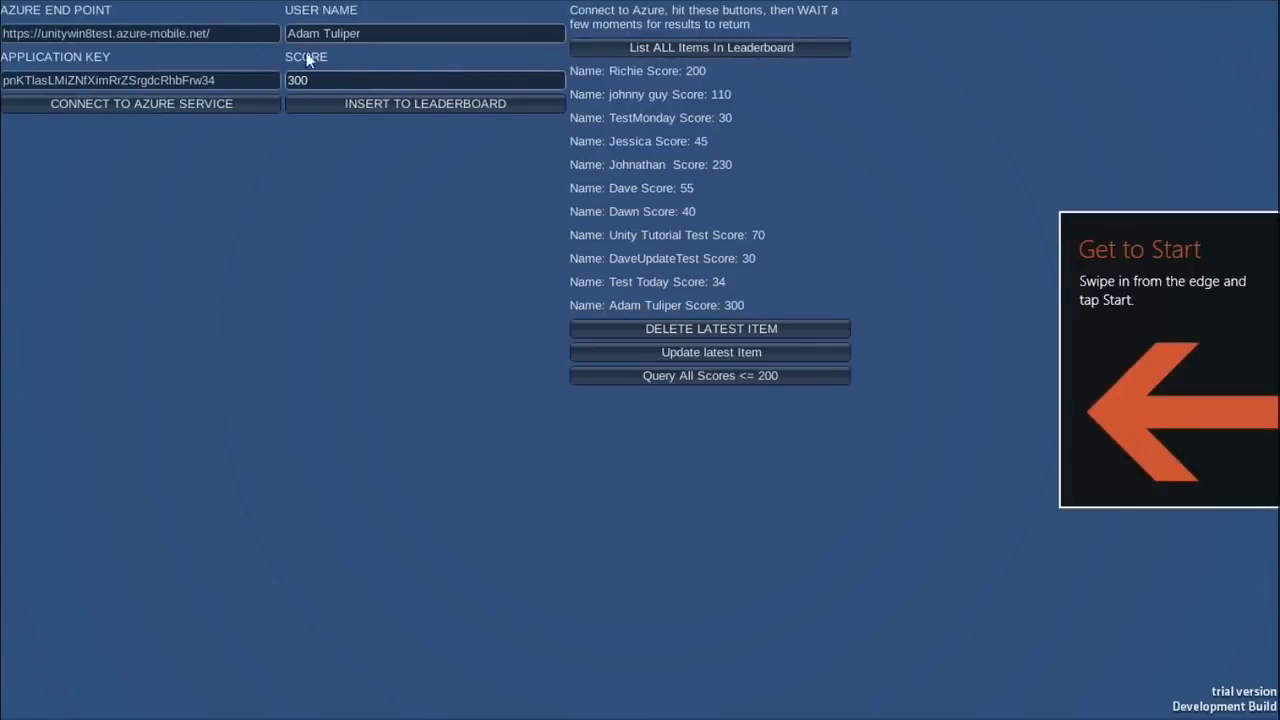
click(377, 30)
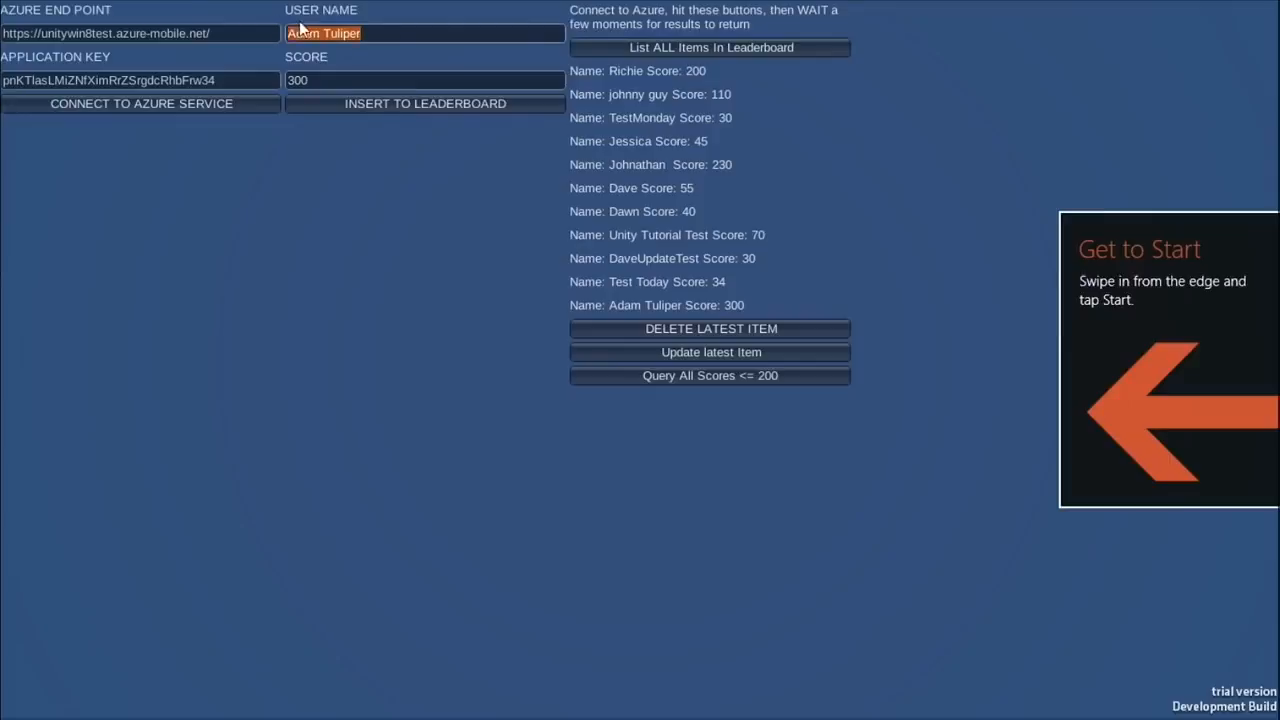
key(BackSpace)
text(Rich)
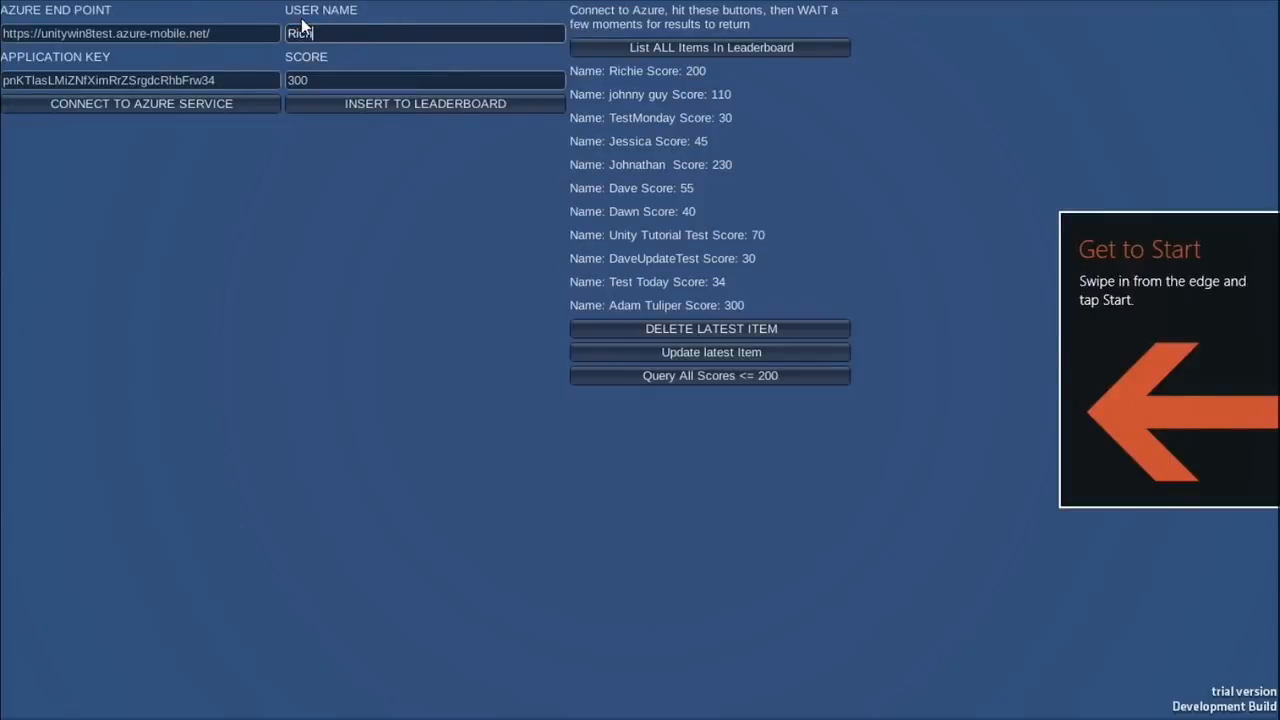
text(ie)
click(340, 86)
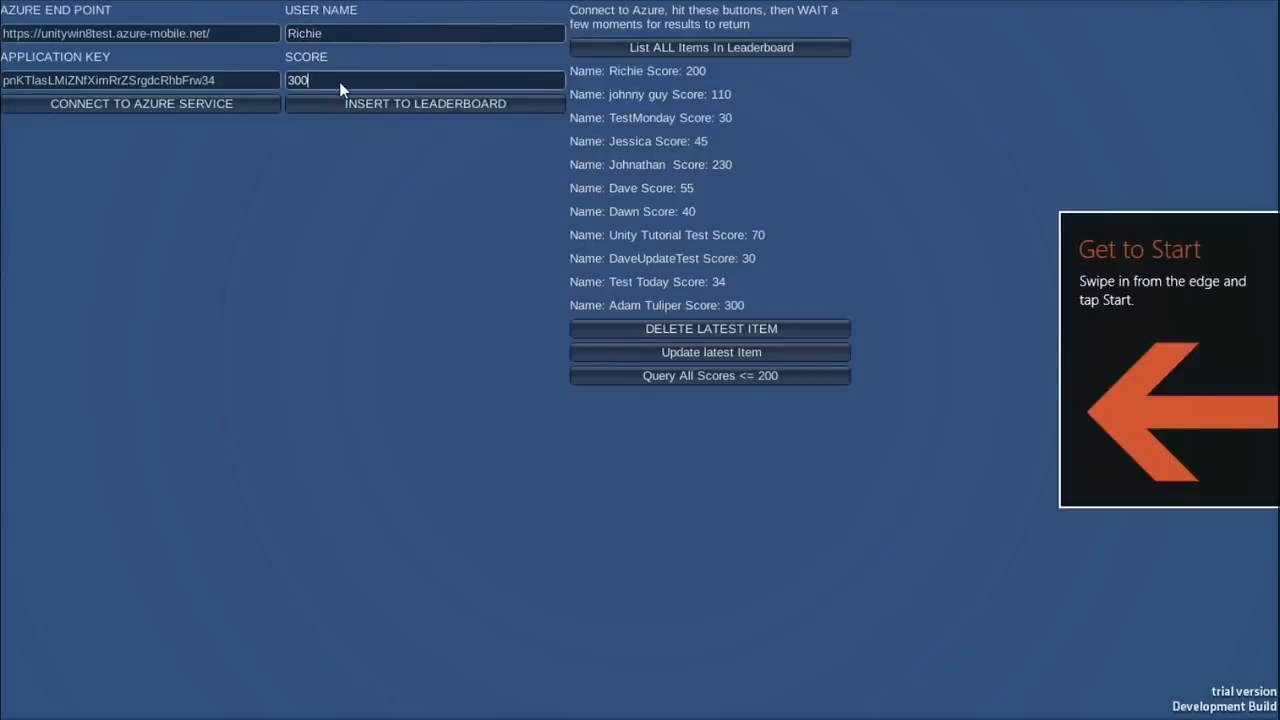
click(365, 97)
Step: Update the latest leaderboard entry, reload the full list, and erase a score digit
click(667, 350)
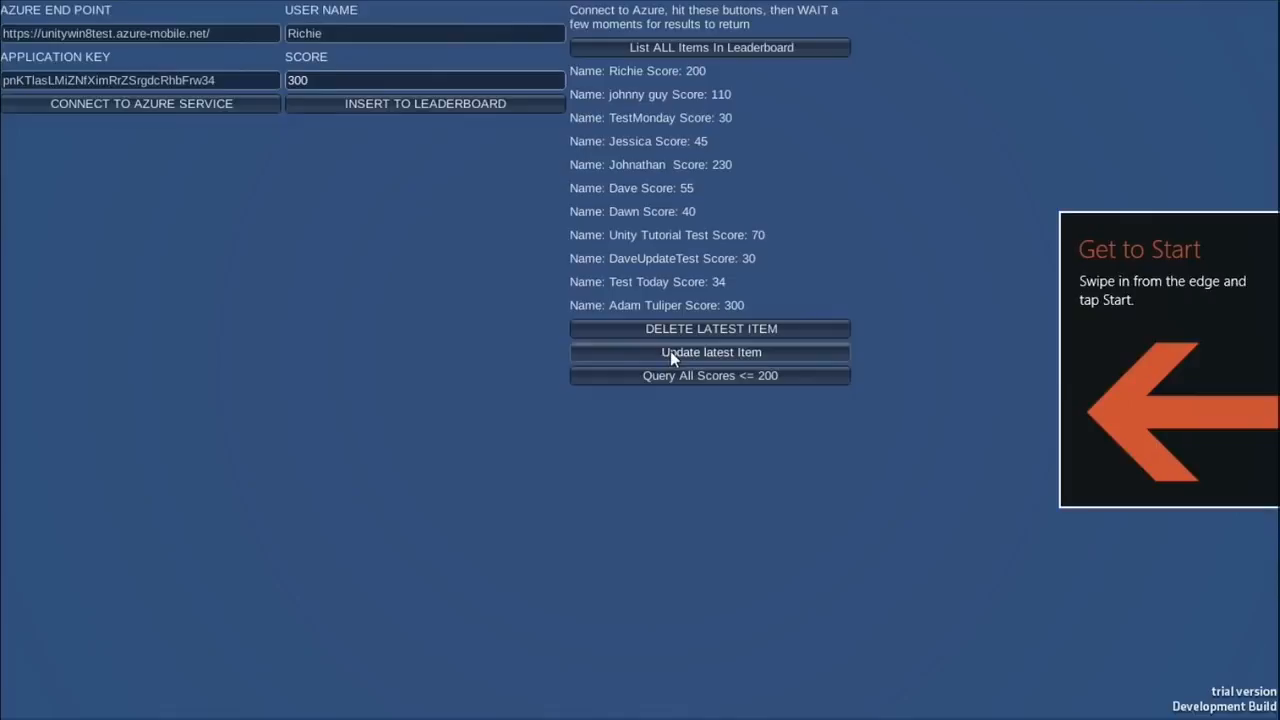
click(668, 351)
click(652, 46)
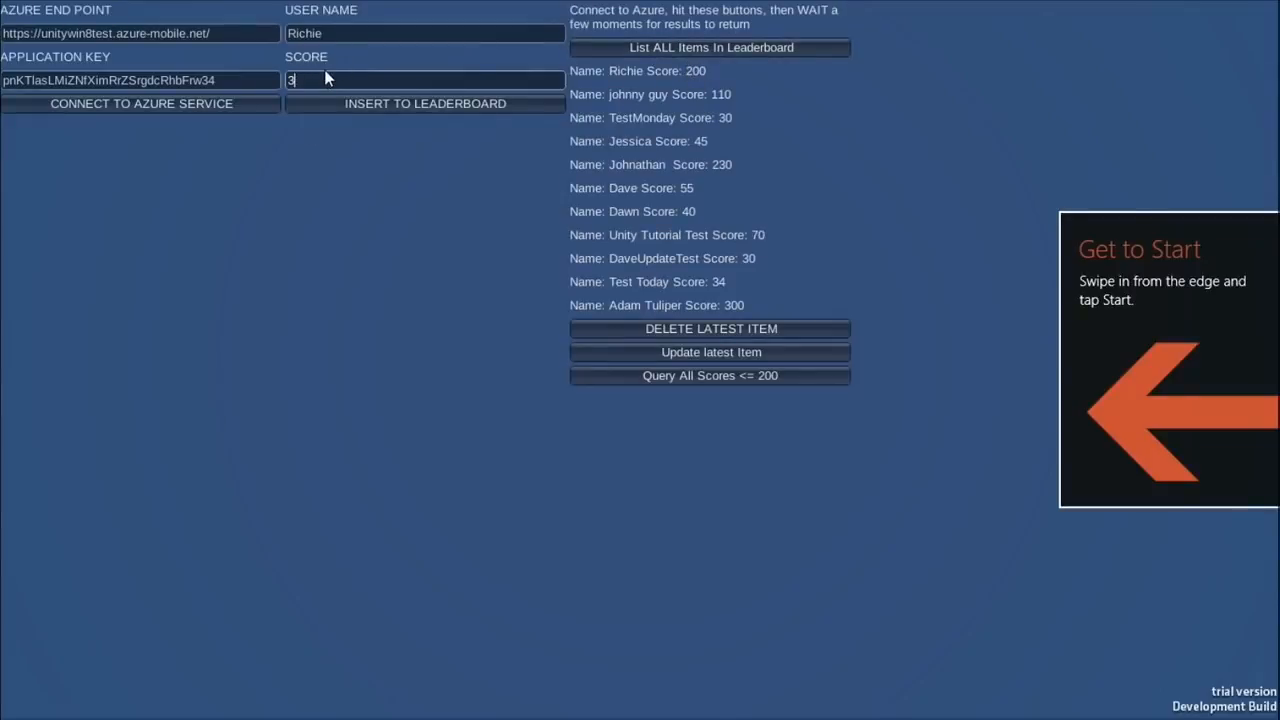
key(BackSpace)
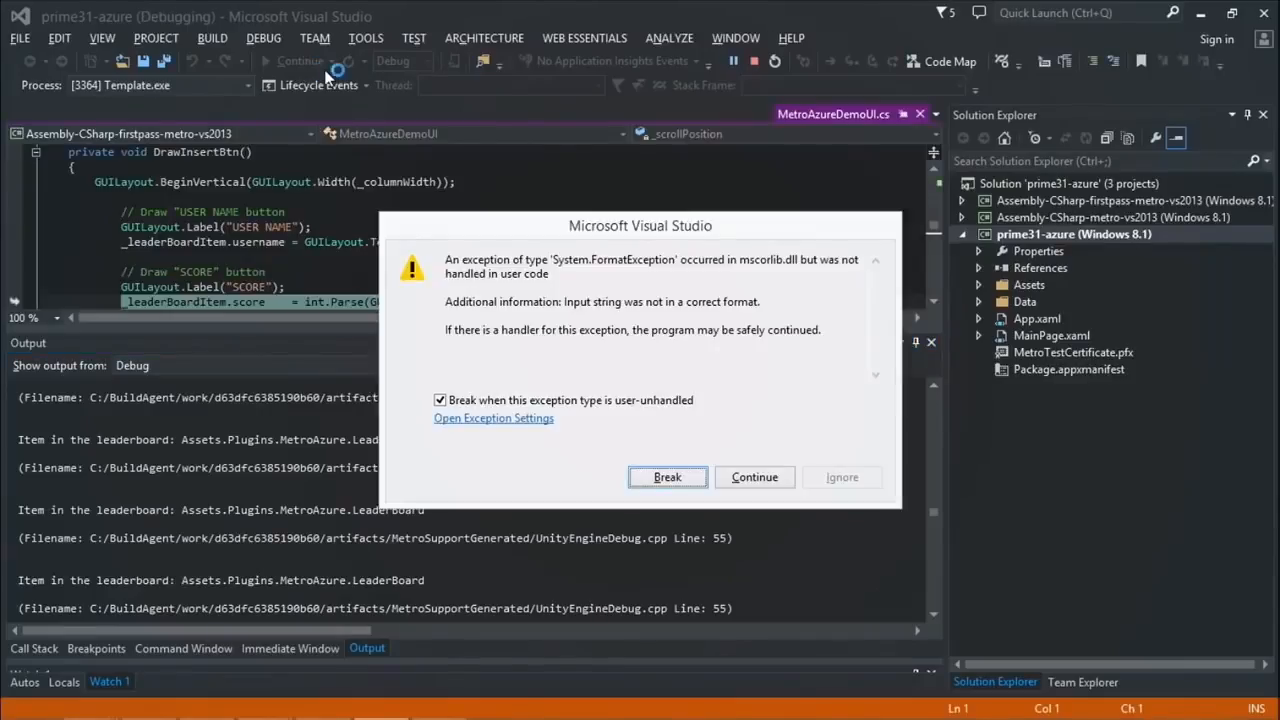
Step: Resume past the FormatException, update the latest entry to score 23, reload the list, and clear the ArgumentException
click(757, 477)
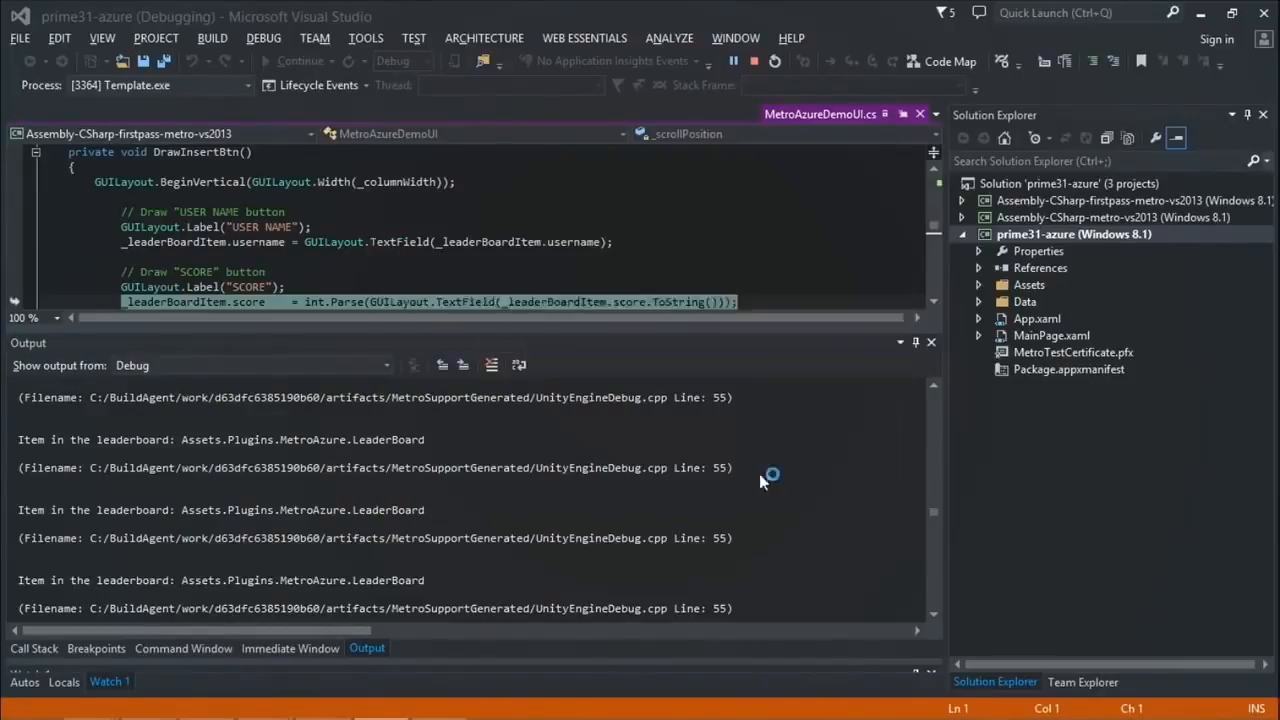
click(280, 62)
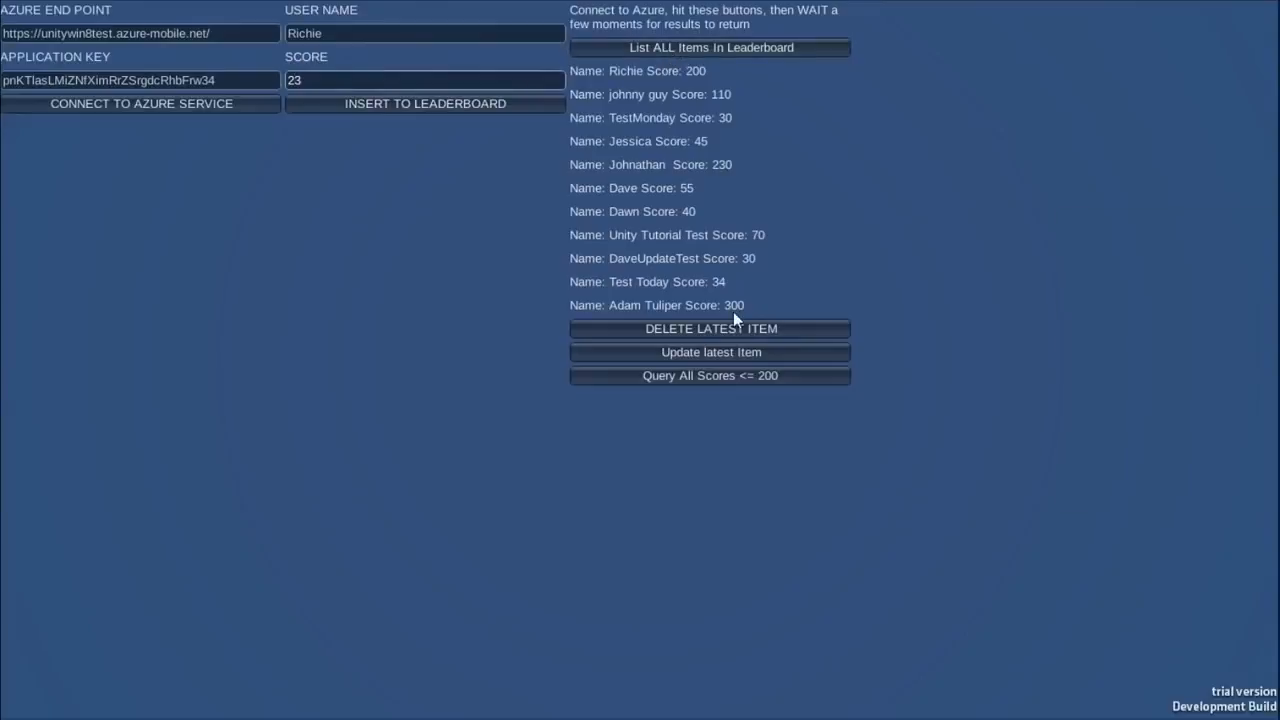
click(729, 348)
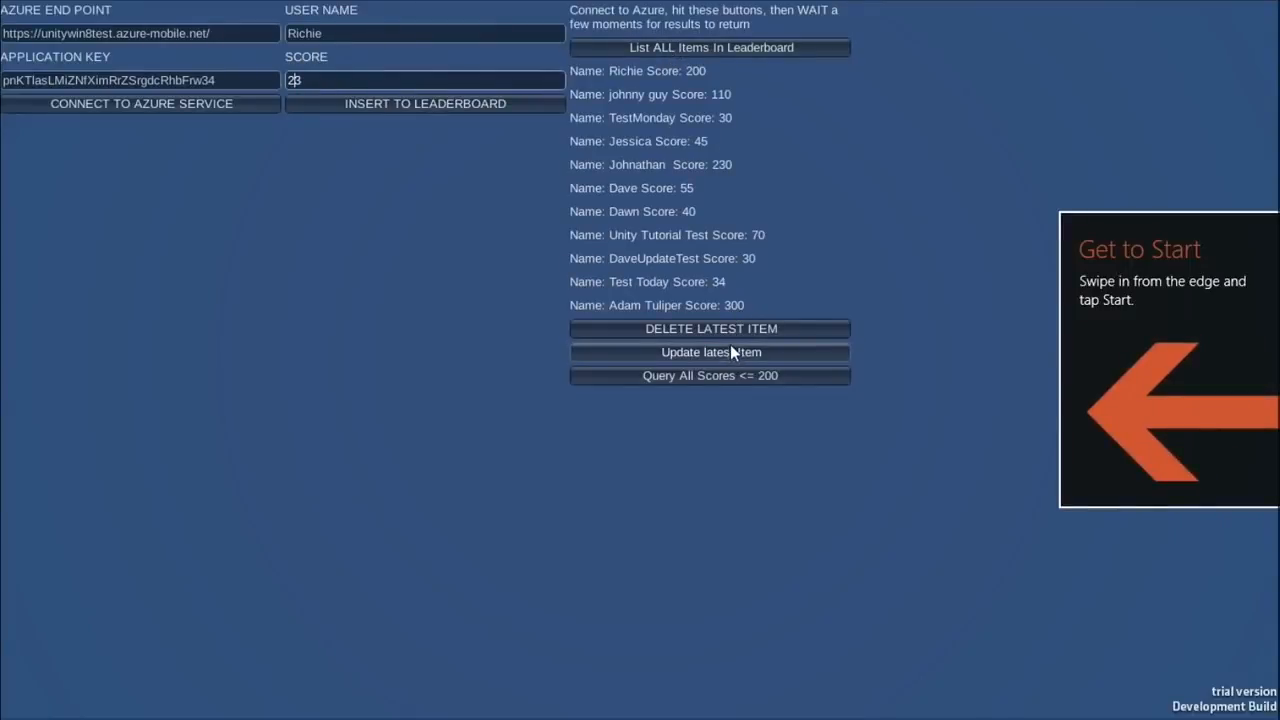
click(673, 46)
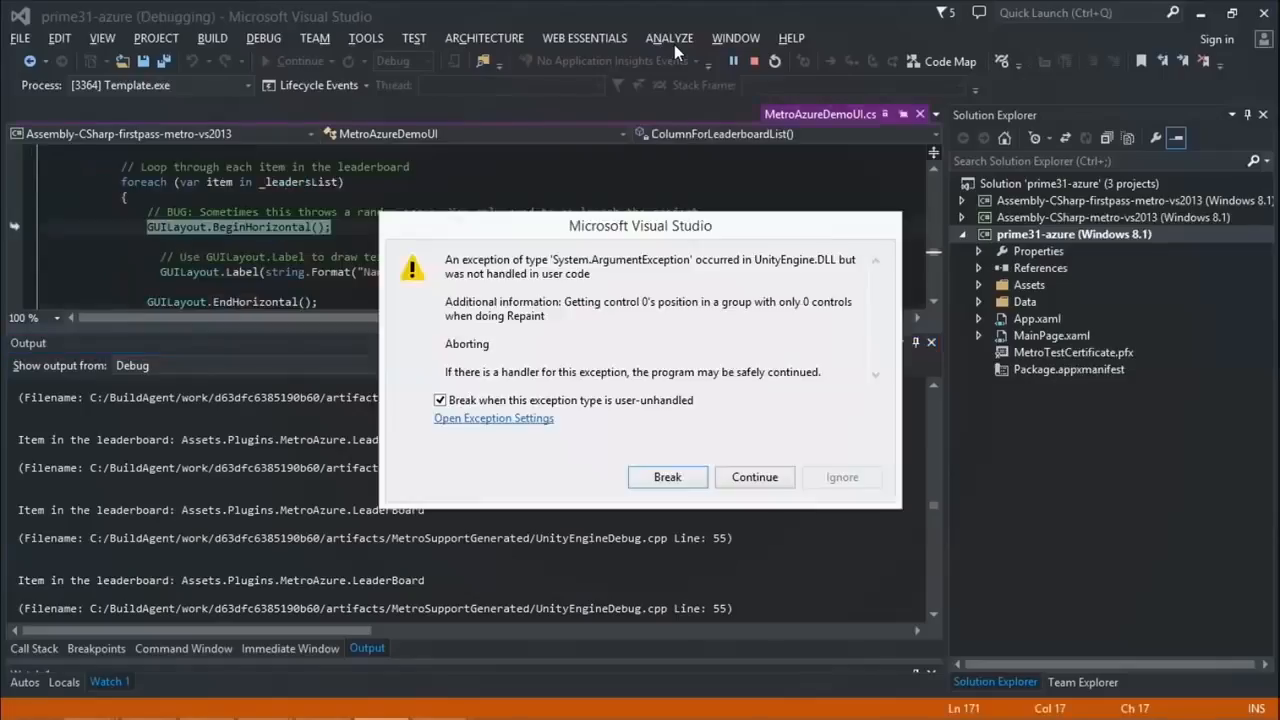
click(772, 477)
click(288, 60)
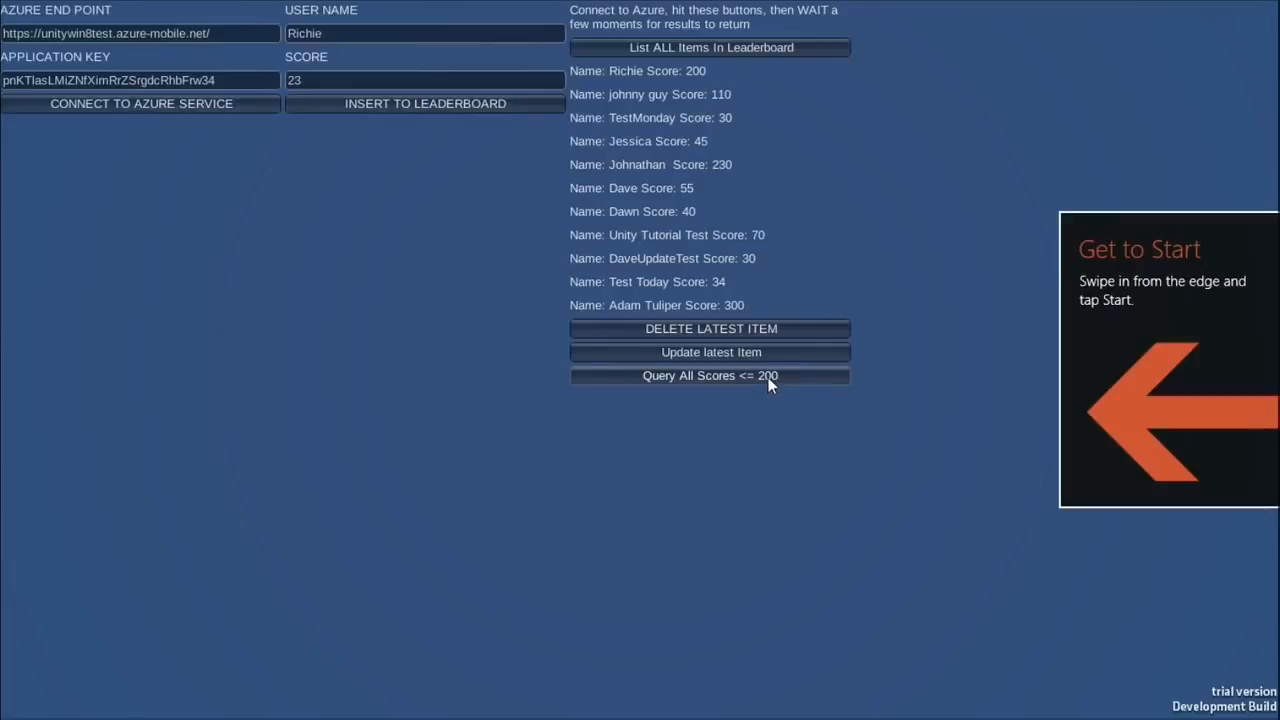
Step: Query all scores of 200 or less, skip the missing source file, and continue past the exception
click(770, 377)
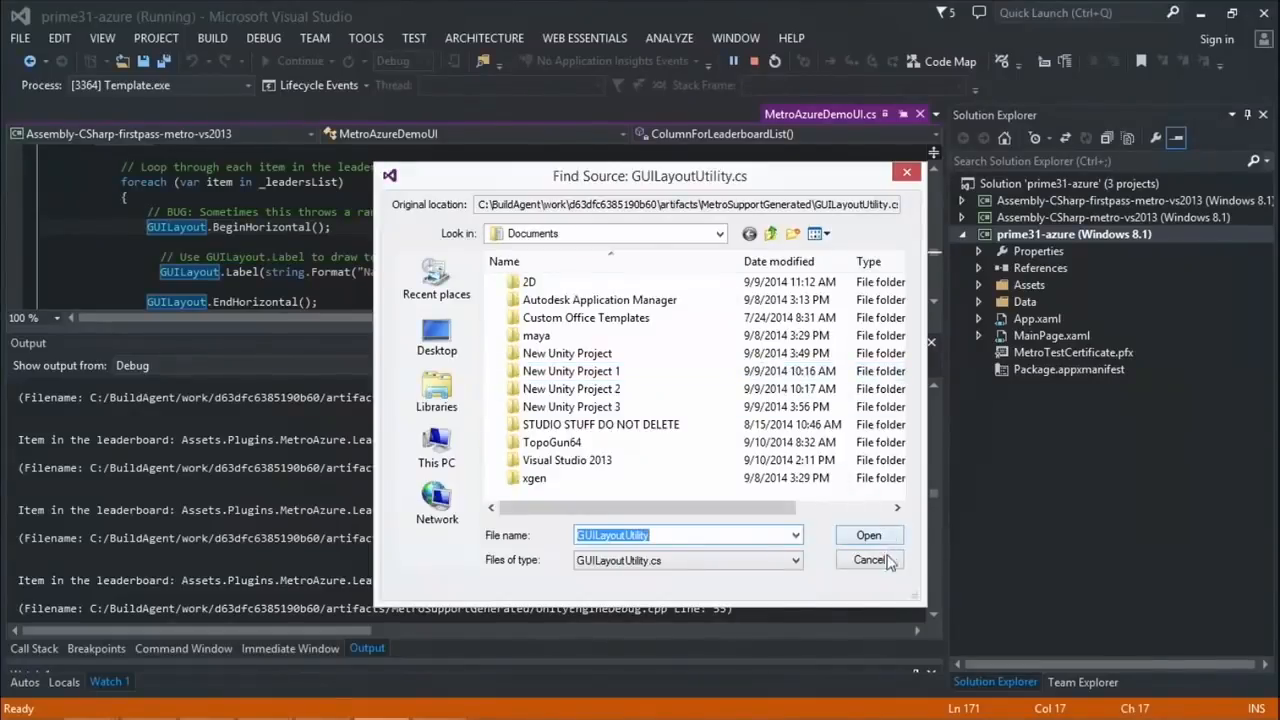
click(869, 560)
click(676, 476)
click(763, 480)
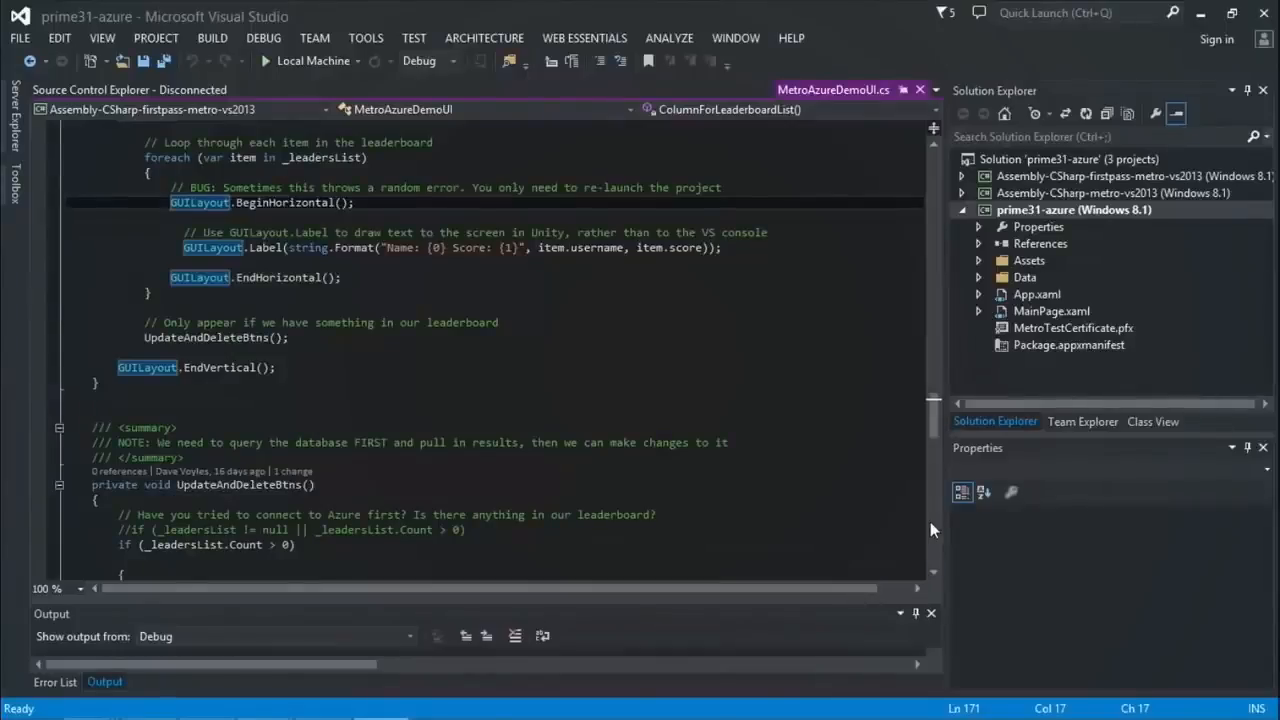
Step: Widen the code editor, scroll MetroAzureDemoUI.cs to the top, and select the last three using statements
drag(948, 530, 1150, 531)
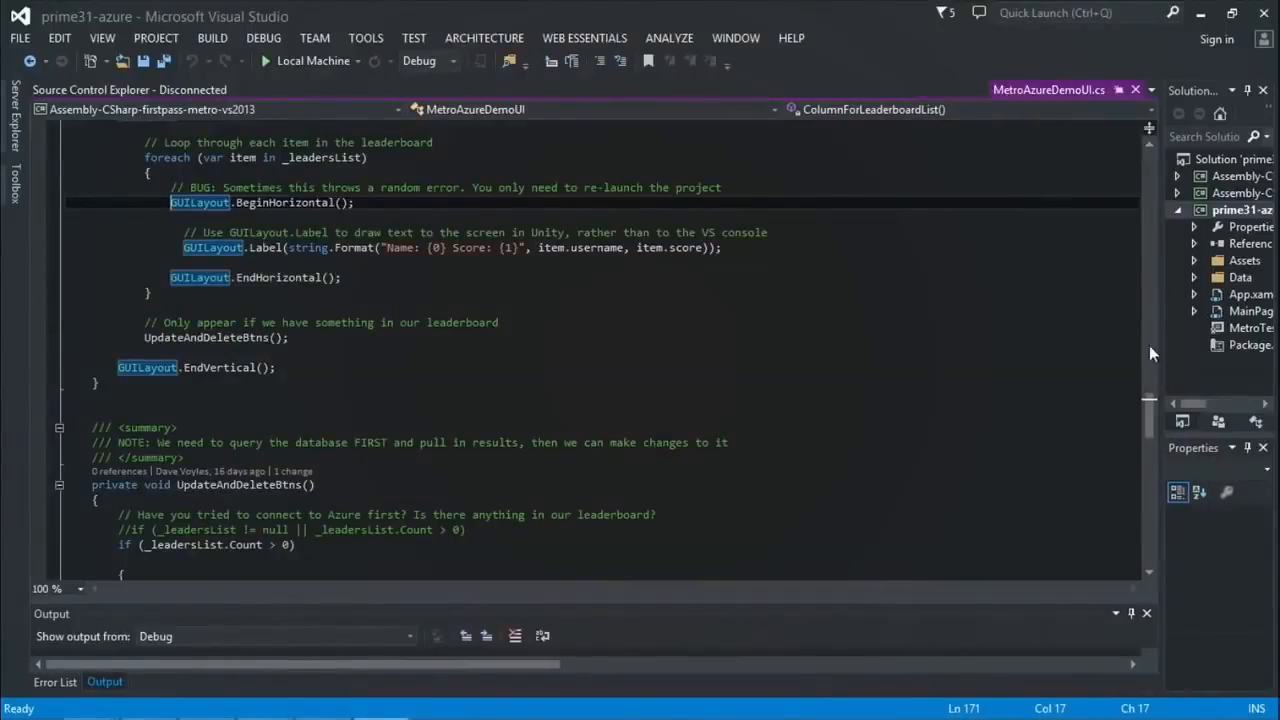
scroll(292, 208, up, 20)
scroll(292, 208, up, 20)
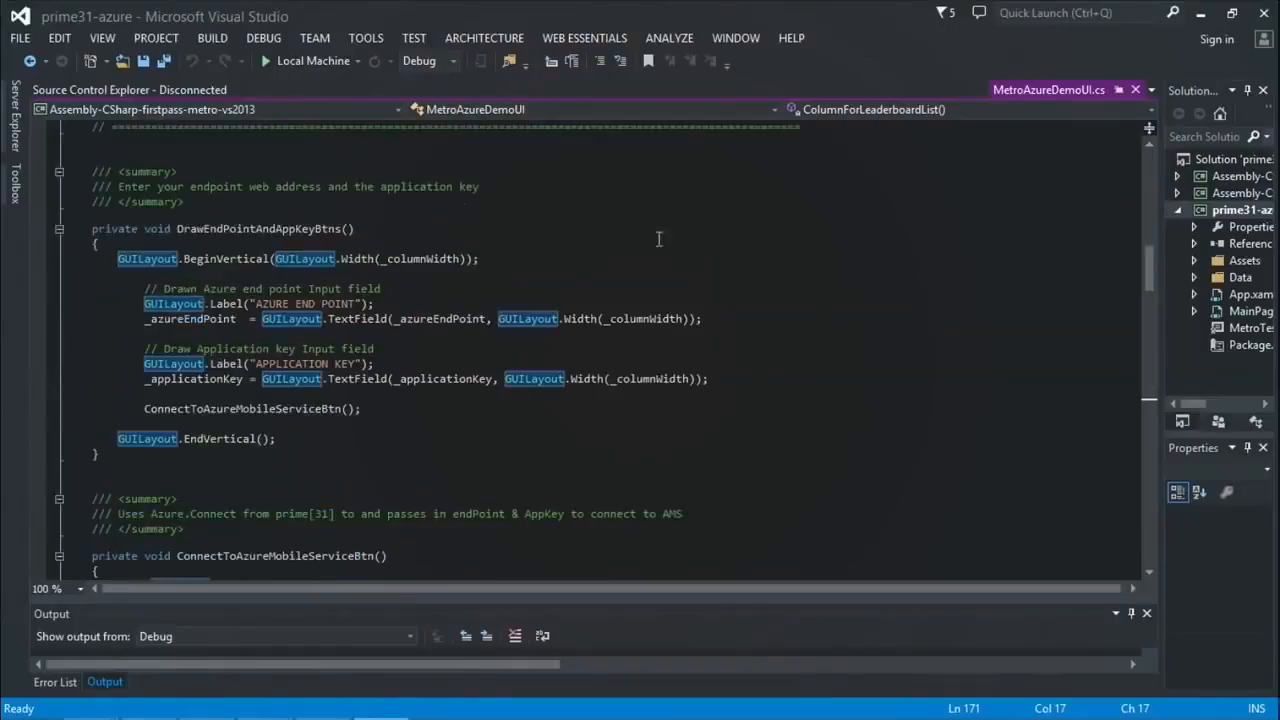
drag(1158, 318, 1118, 310)
click(766, 281)
scroll(764, 272, up, 5)
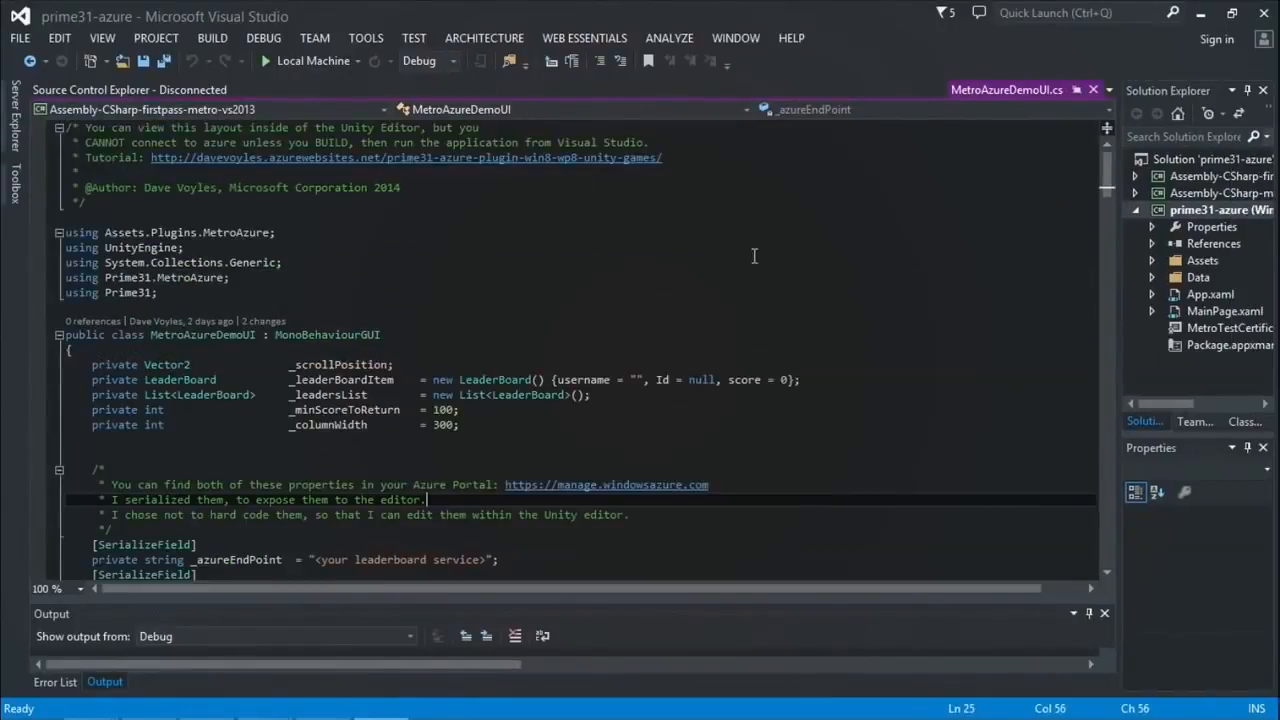
click(596, 336)
click(365, 245)
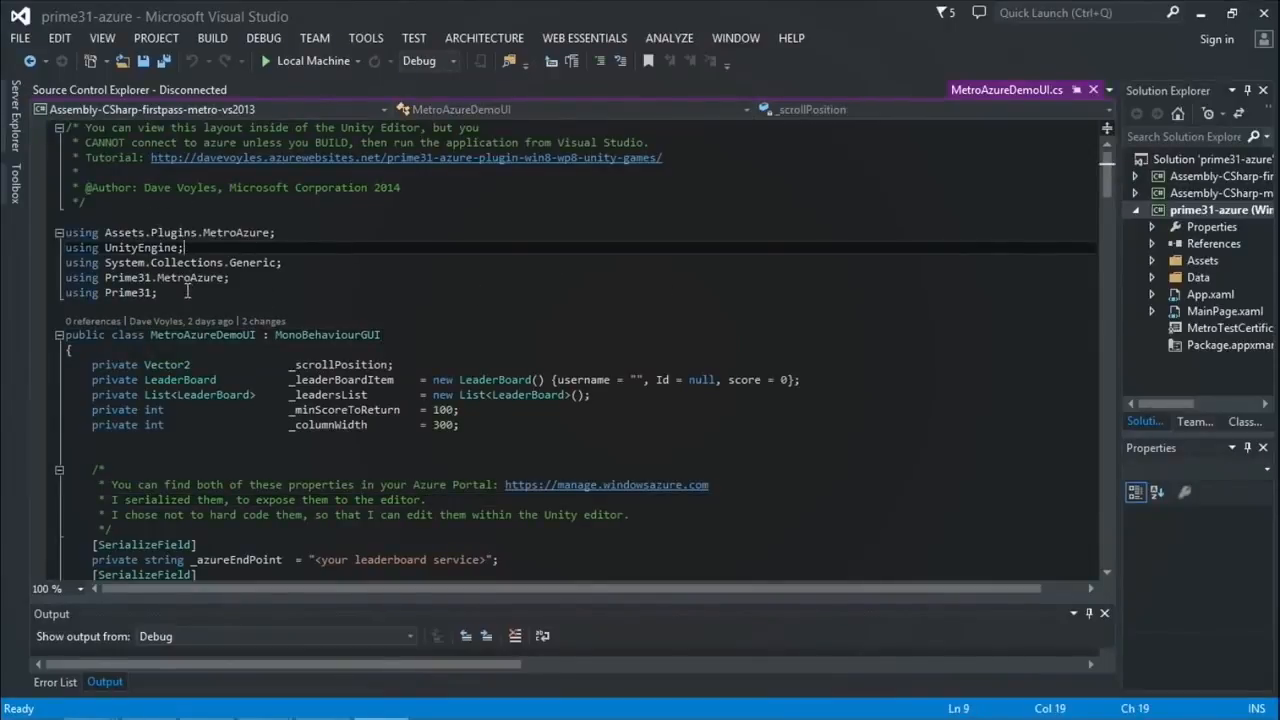
drag(187, 291, 64, 262)
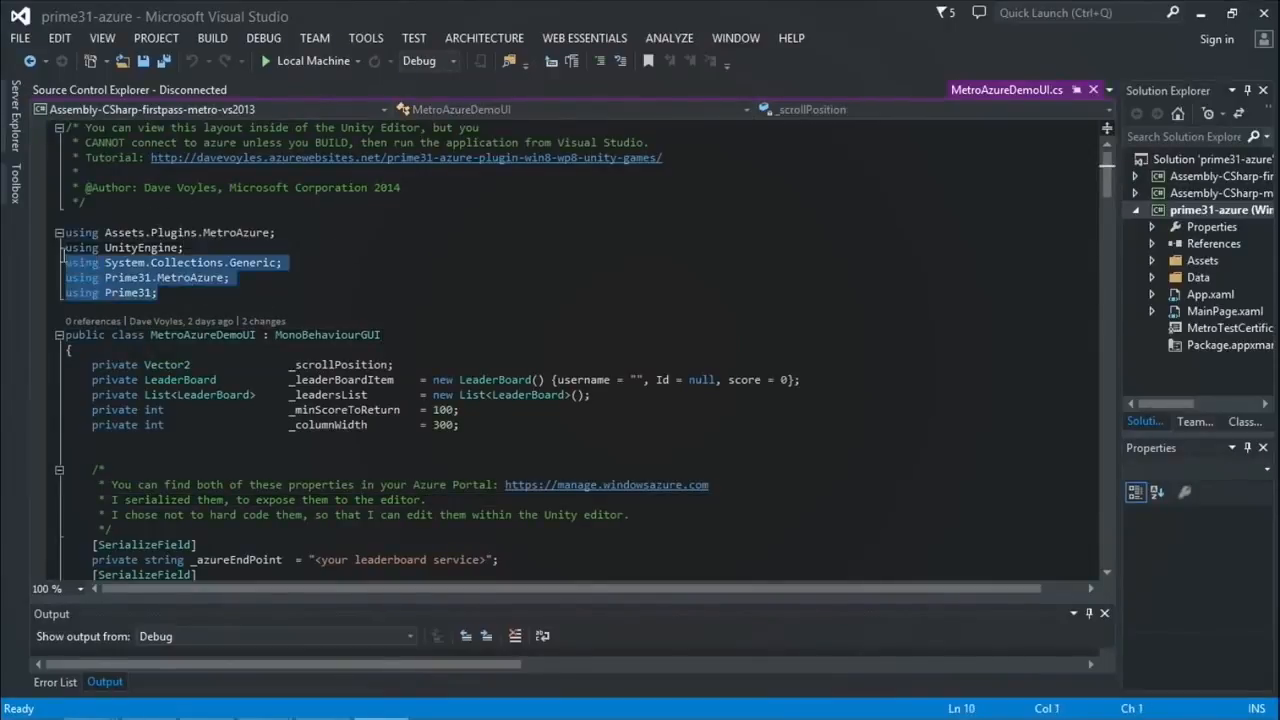
Step: Collapse the using statements to 'using ...' and place the caret in the field declarations
click(59, 231)
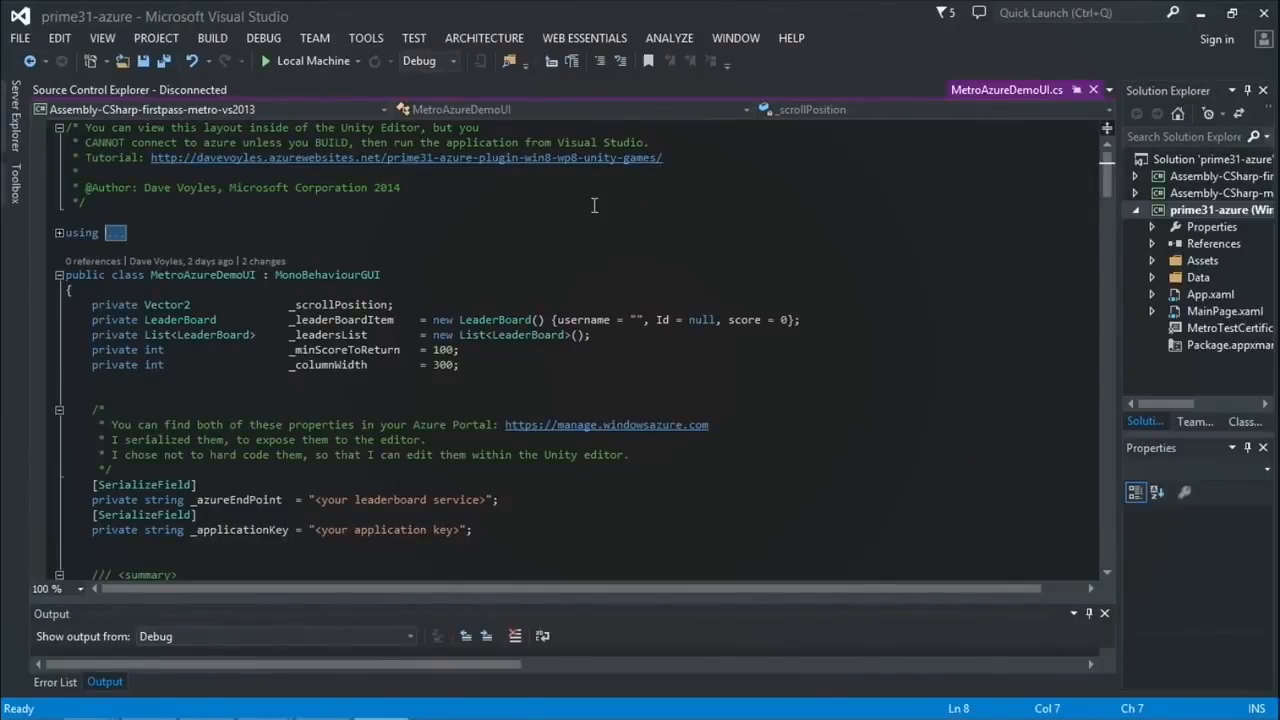
click(440, 228)
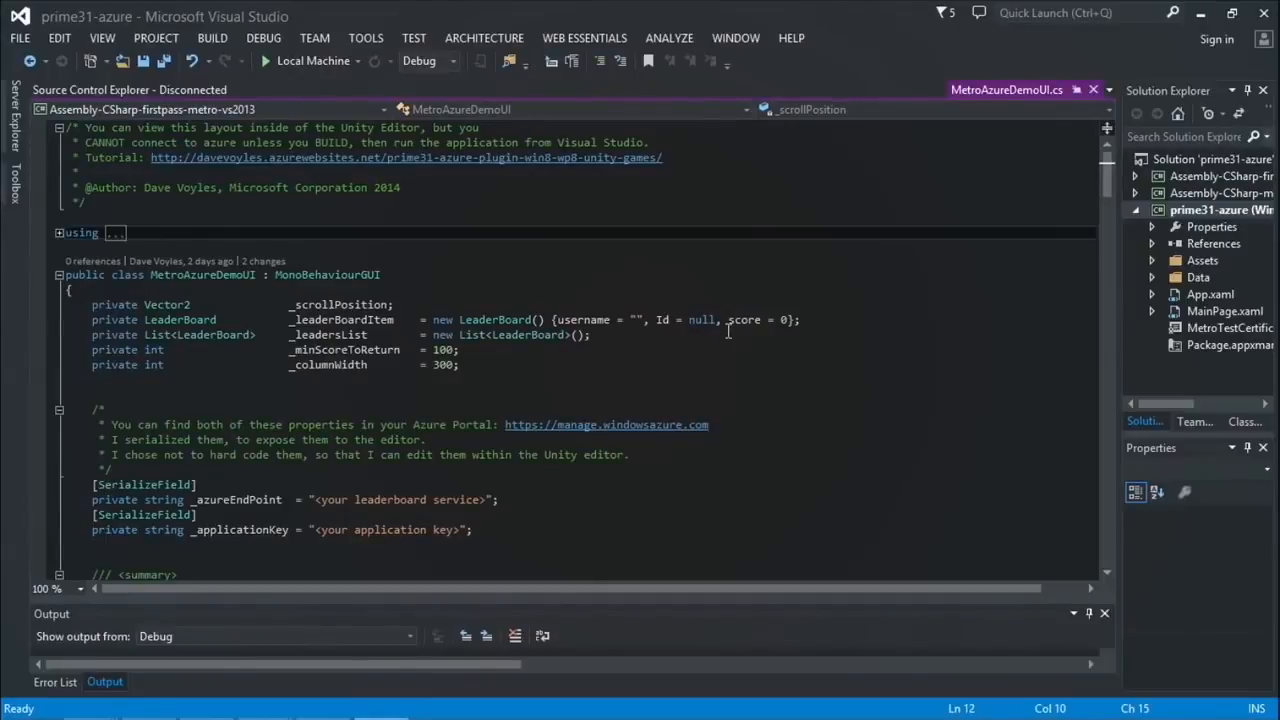
Step: Select the LeaderBoard type, then browse the prime31-azure and metro-vs2013 projects in Solution Explorer
double_click(199, 320)
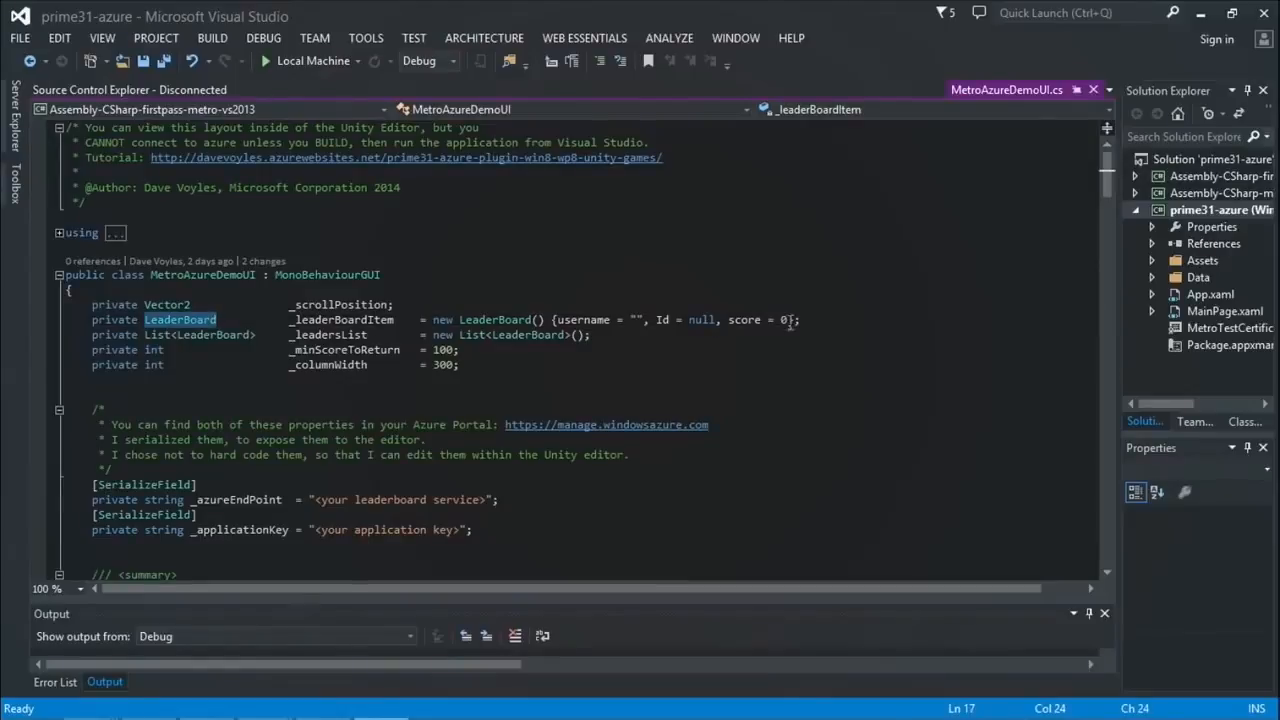
click(1152, 260)
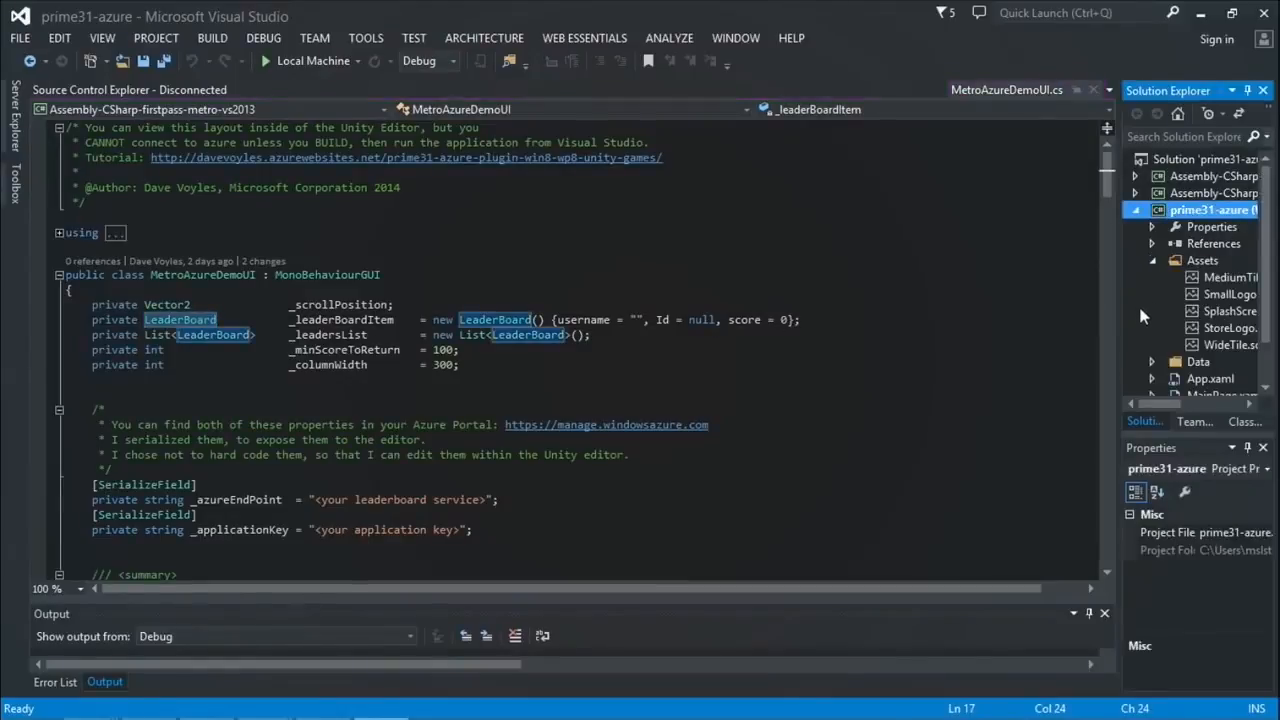
click(1155, 260)
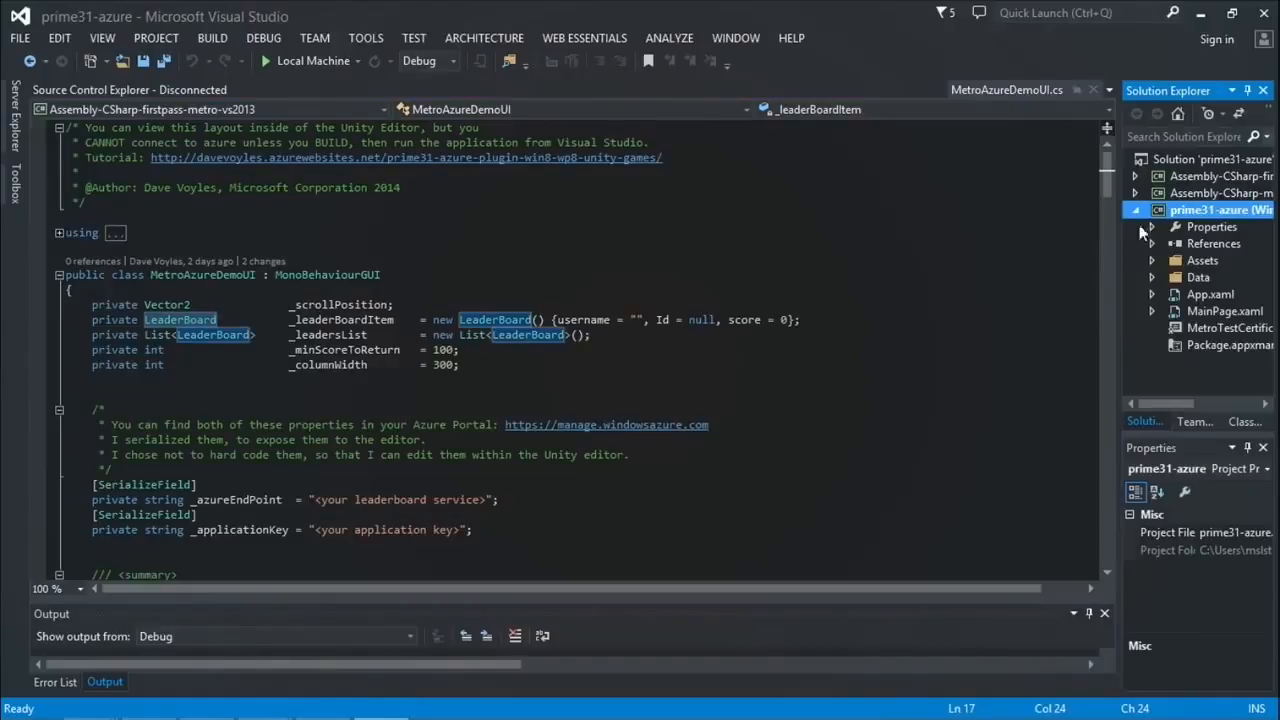
click(1133, 192)
click(1149, 223)
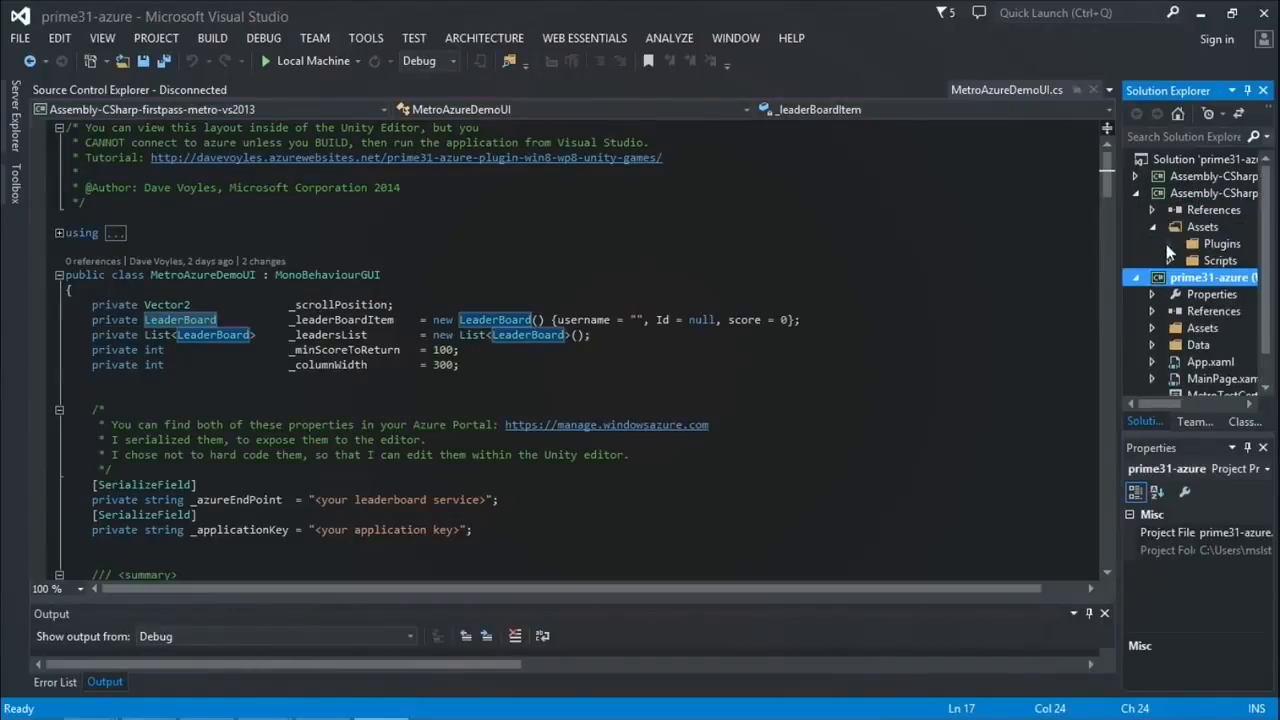
click(1168, 260)
drag(1119, 278, 978, 276)
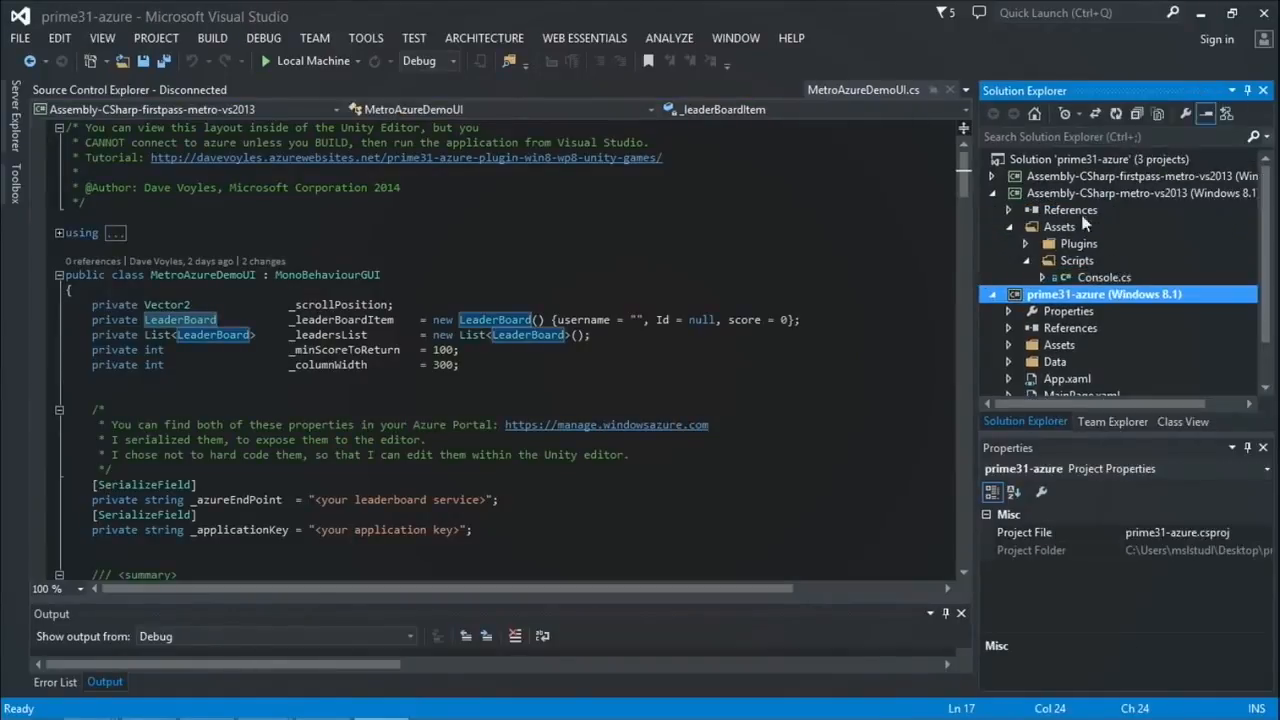
click(1009, 225)
click(993, 193)
Step: Open LeaderBoard.cs from firstpass > Assets > Plugins > MetroAzure
click(992, 176)
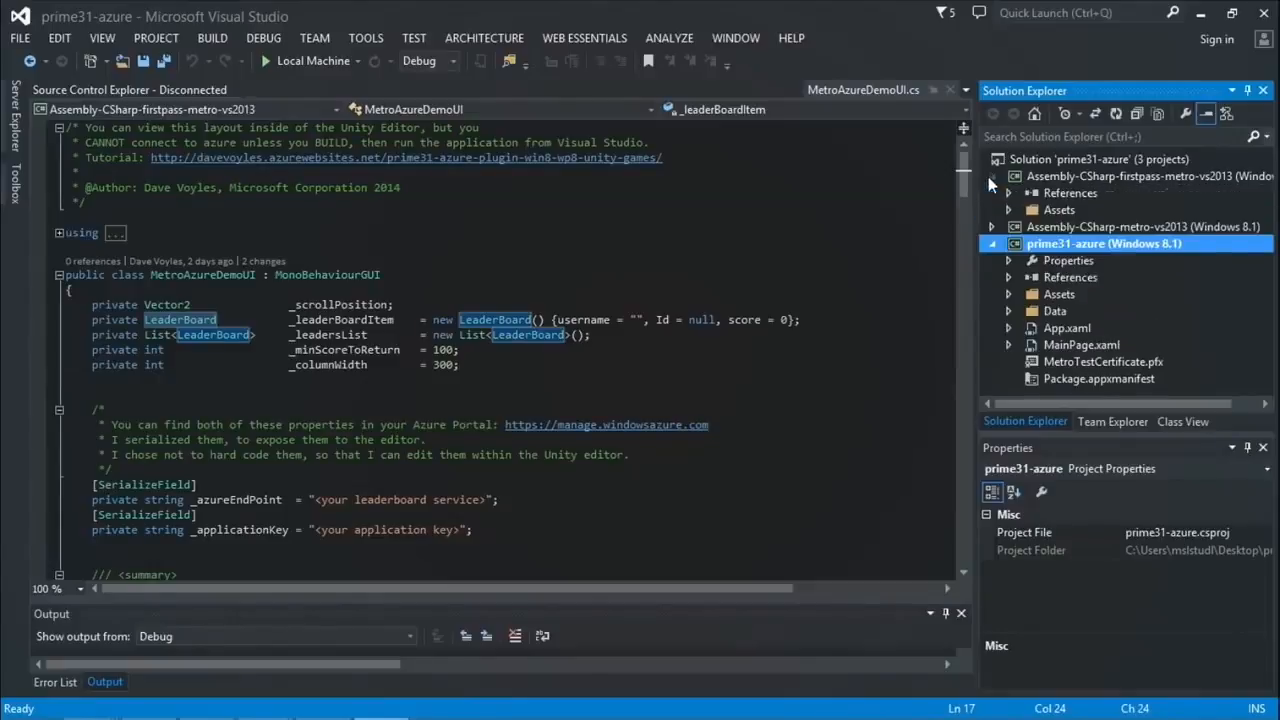
click(1008, 210)
click(1025, 227)
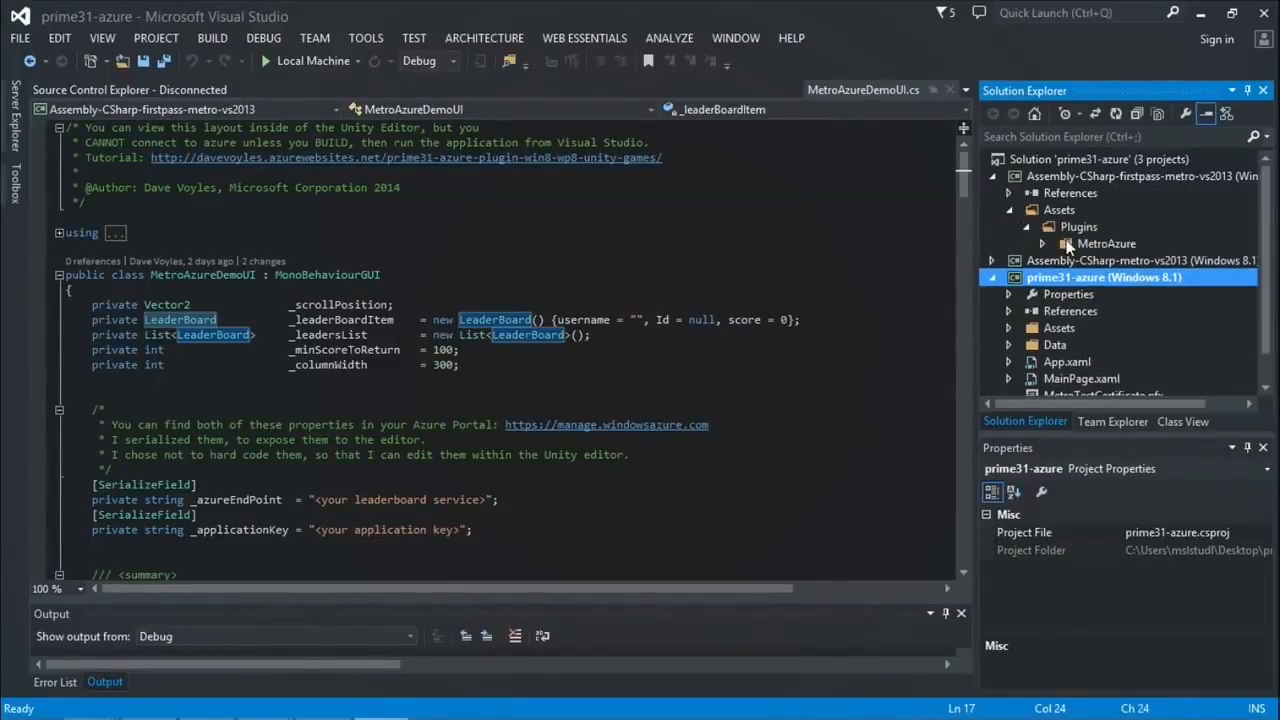
click(1042, 244)
double_click(1110, 262)
click(492, 293)
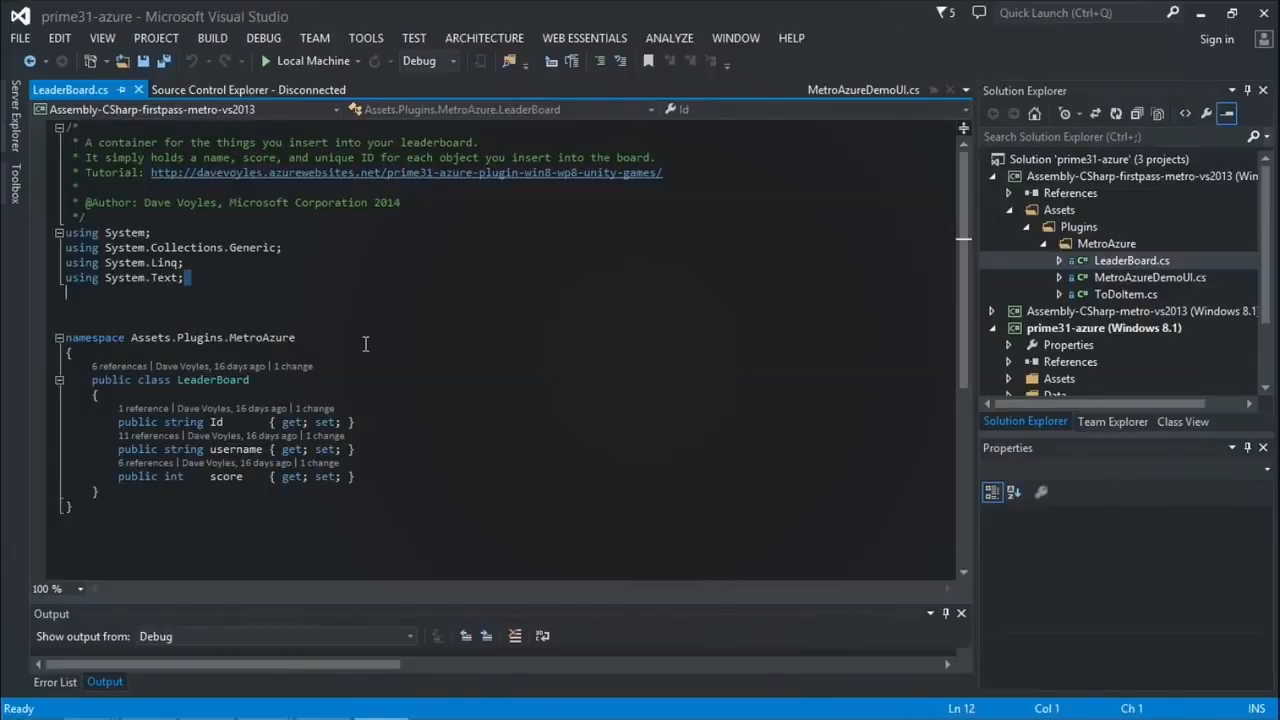
Step: Scroll through LeaderBoard.cs to read its Id, username and score properties
ctrl+scroll(366, 503, up, 8)
scroll(414, 426, down, 3)
ctrl+scroll(420, 427, down, 5)
ctrl+scroll(435, 428, up, 3)
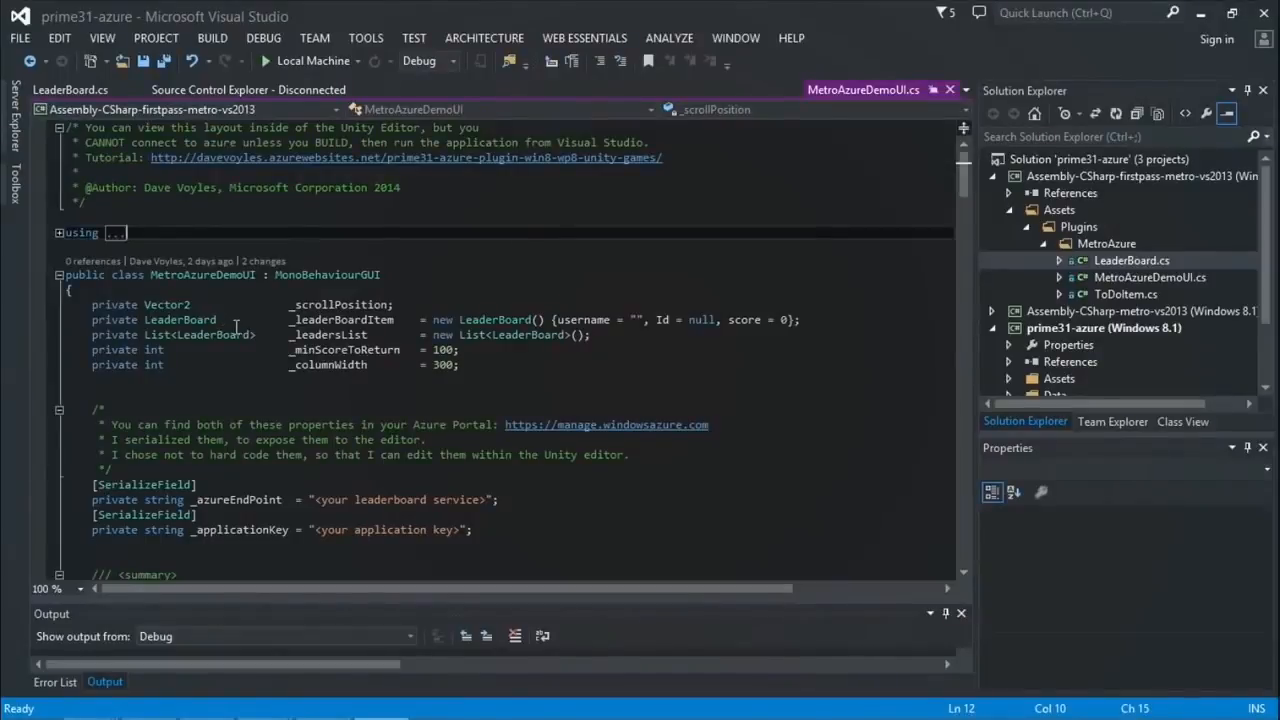
ctrl+scroll(236, 327, up, 5)
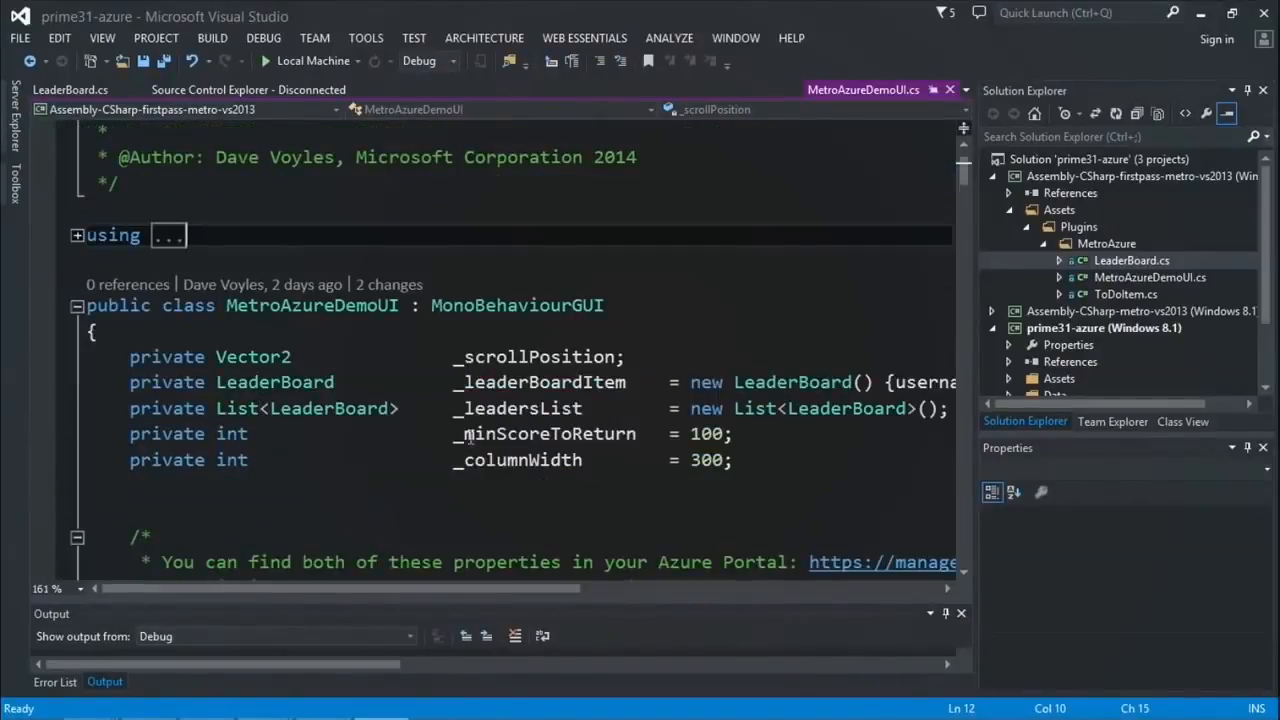
drag(385, 590, 397, 594)
ctrl+scroll(403, 531, down, 4)
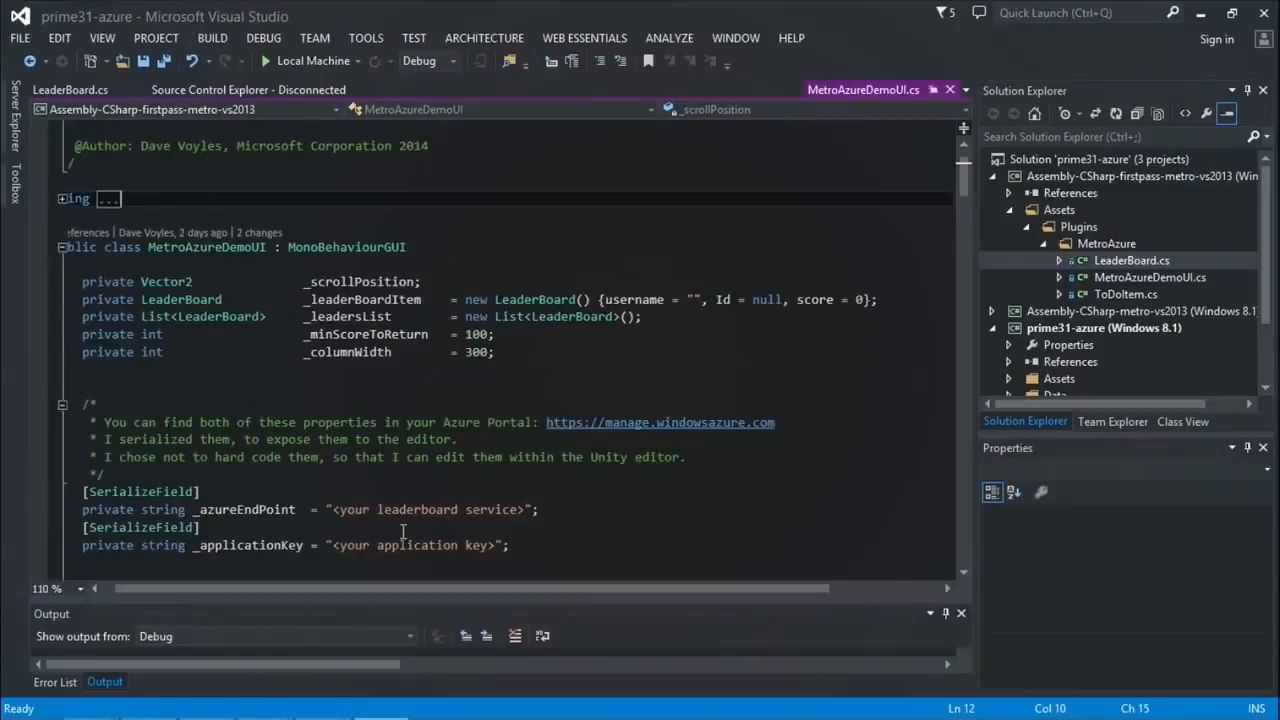
click(475, 335)
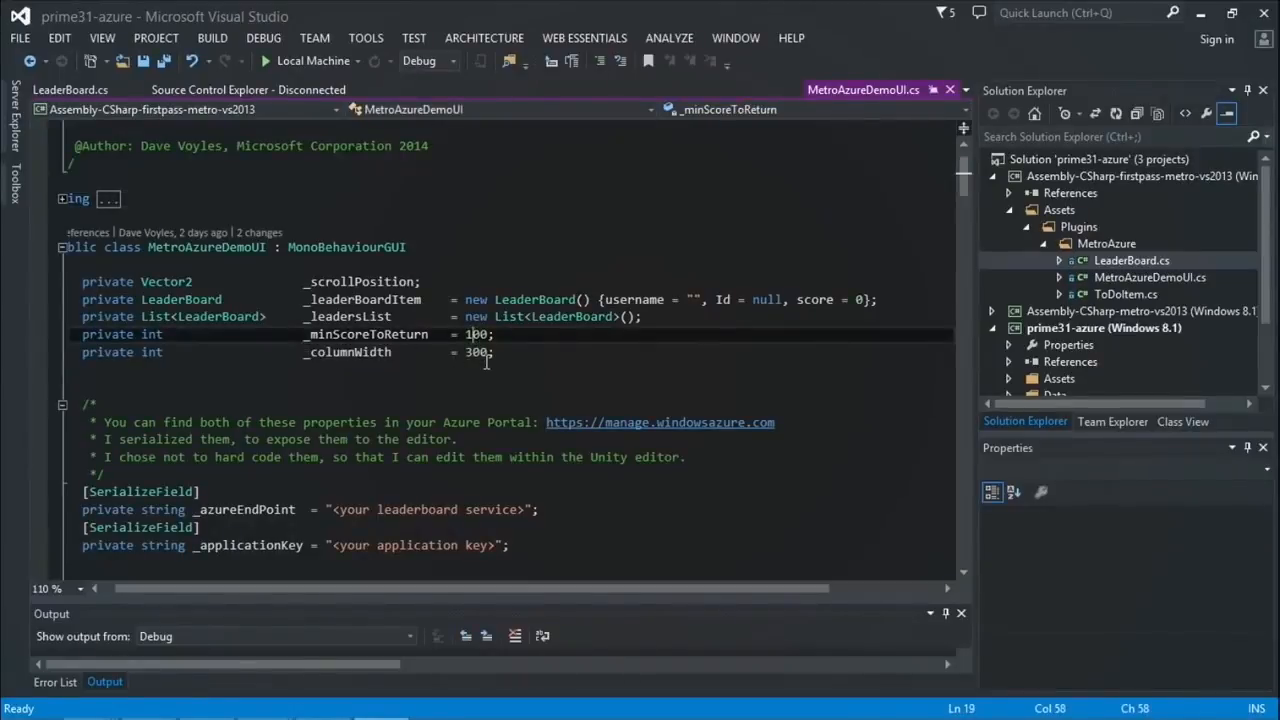
scroll(487, 362, down, 3)
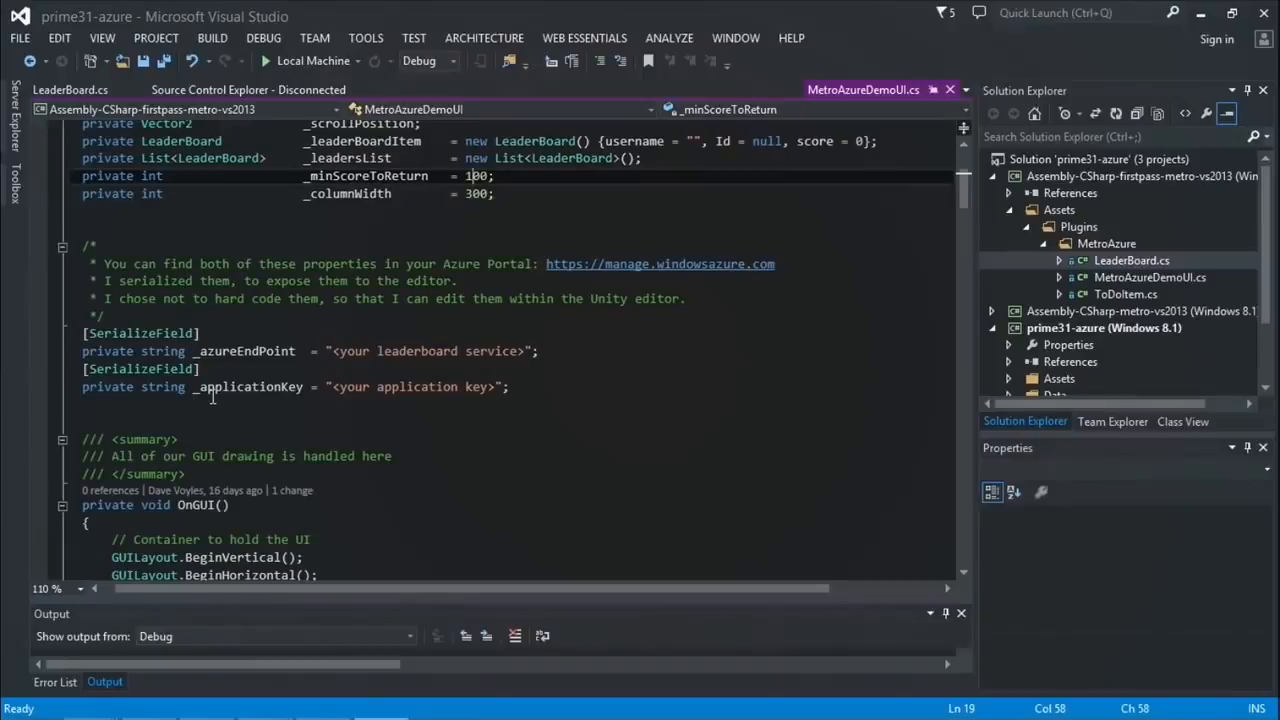
ctrl+scroll(266, 400, up, 3)
ctrl+scroll(420, 395, up, 1)
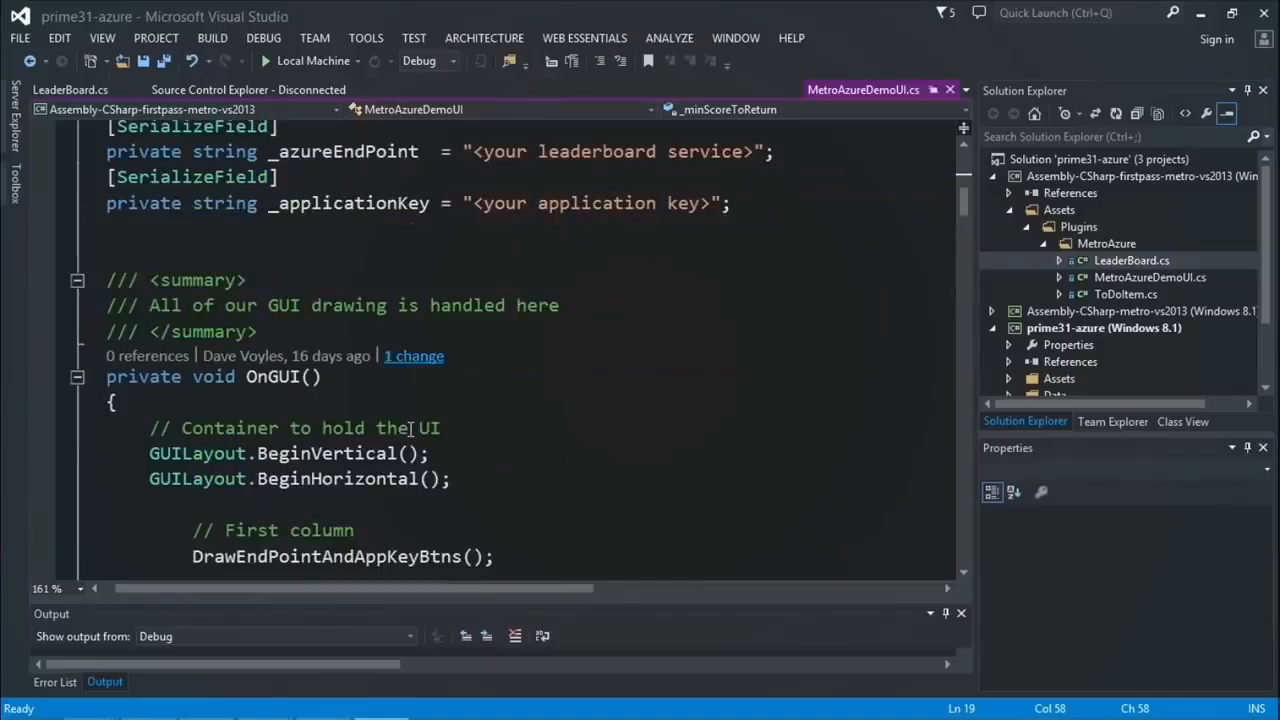
scroll(410, 429, down, 2)
ctrl+scroll(414, 429, down, 3)
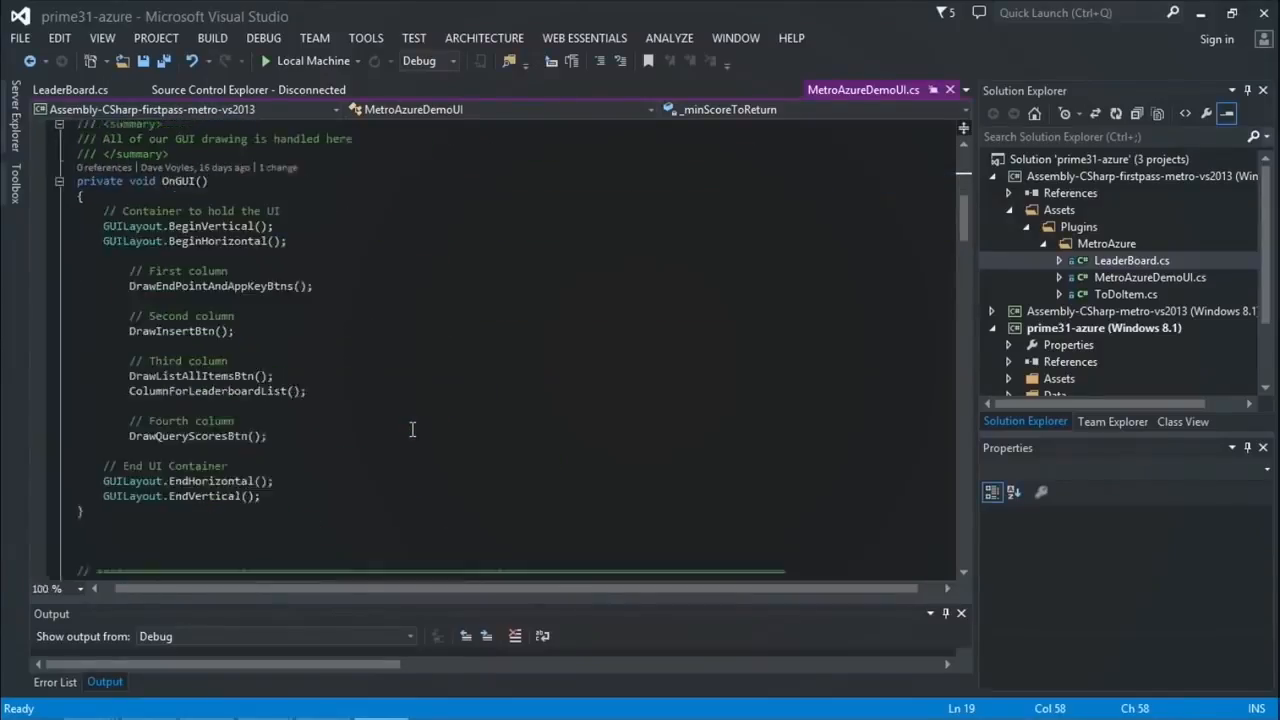
ctrl+scroll(366, 414, up, 8)
ctrl+scroll(369, 414, down, 3)
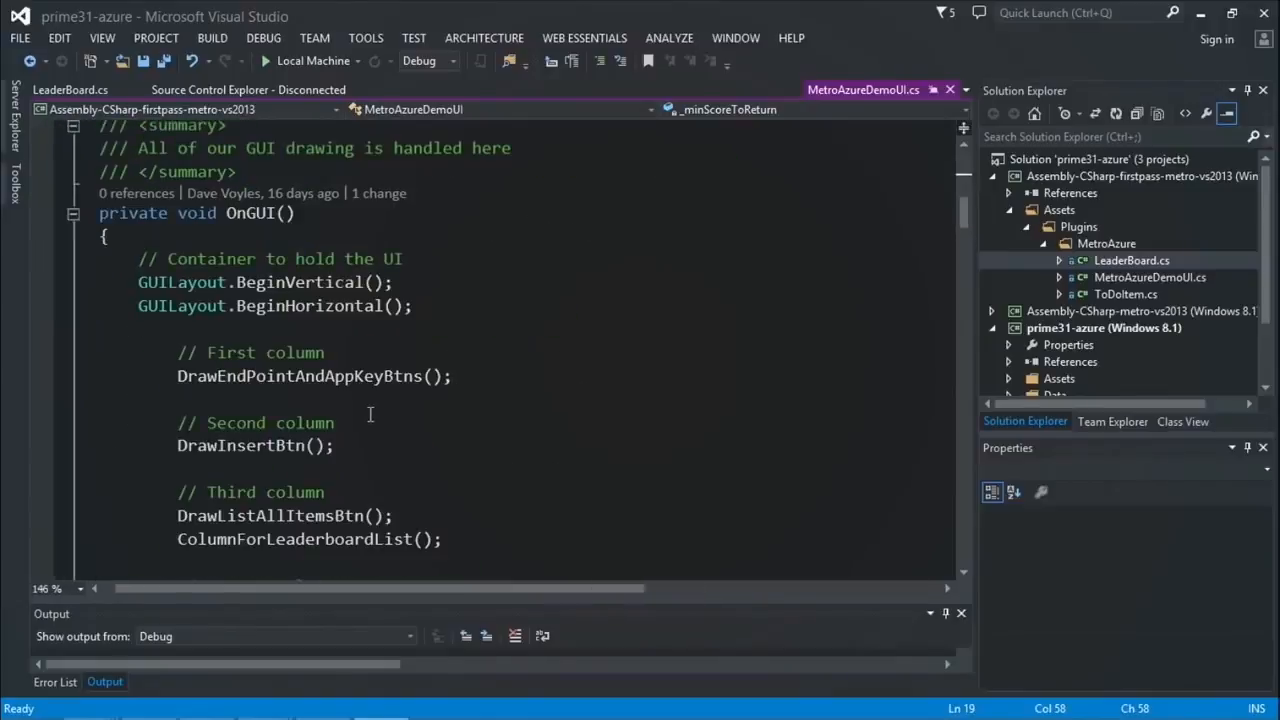
drag(963, 224, 965, 235)
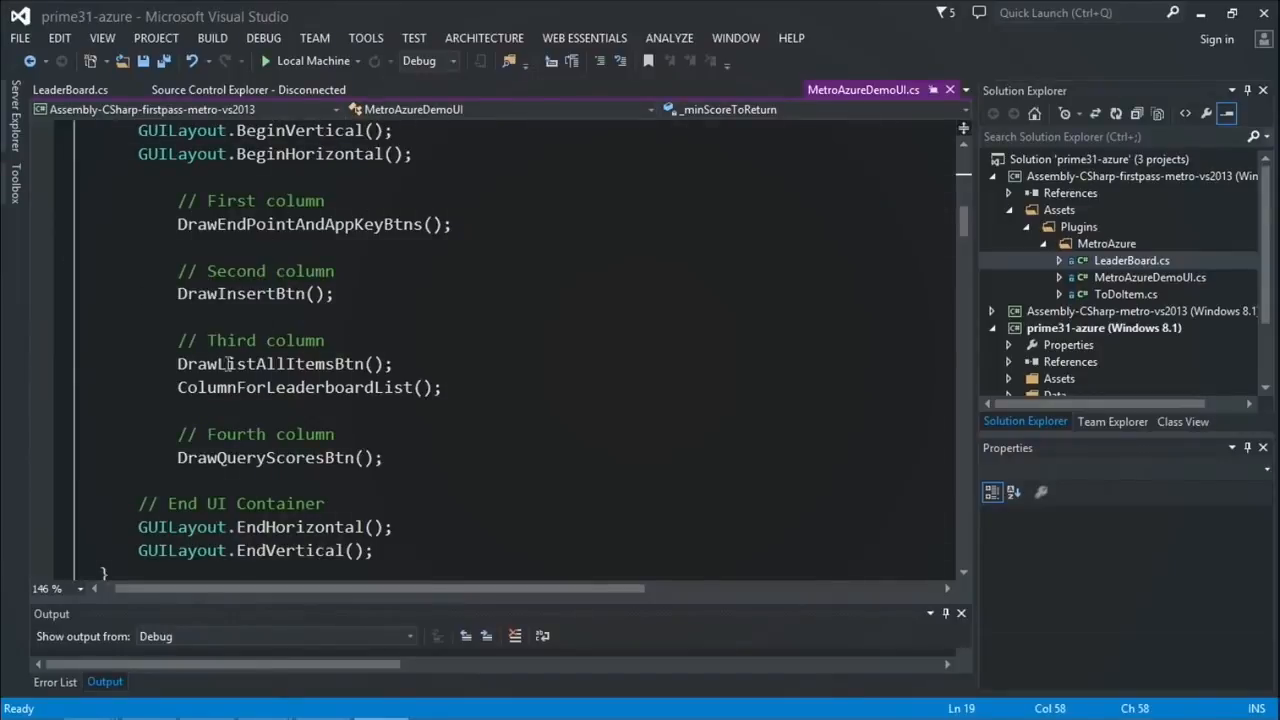
scroll(480, 232, down, 3)
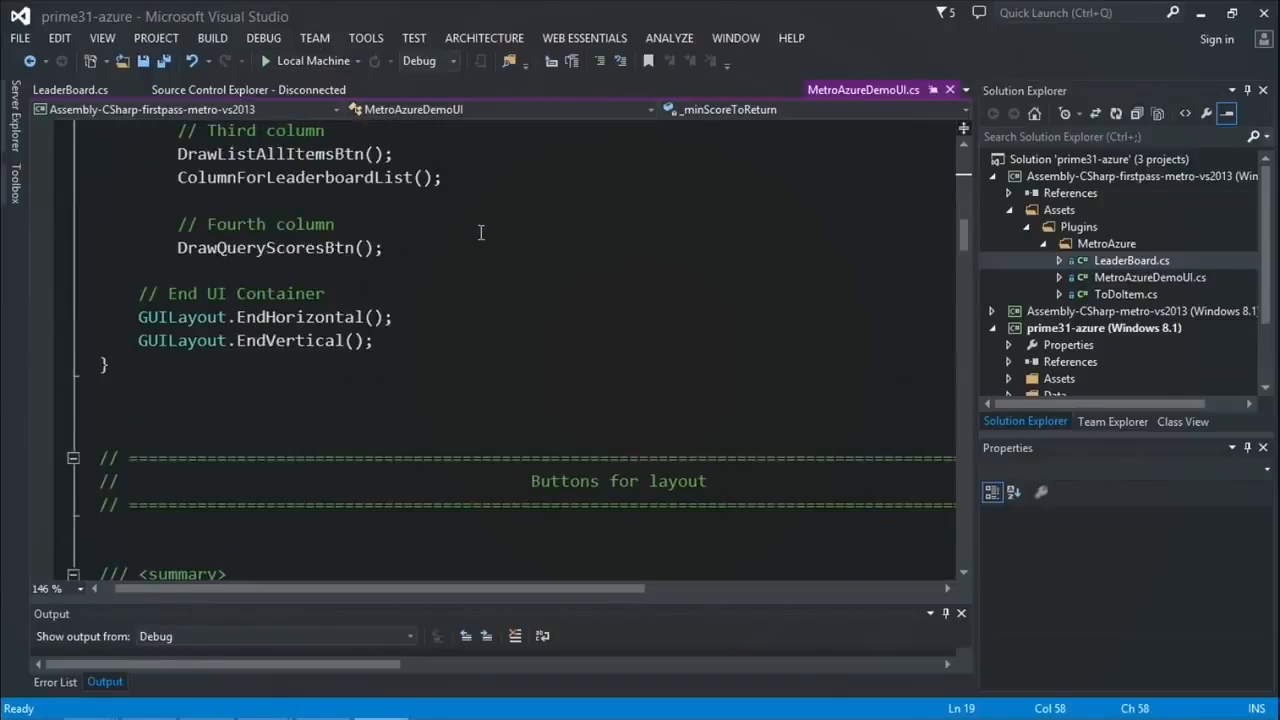
scroll(543, 291, down, 5)
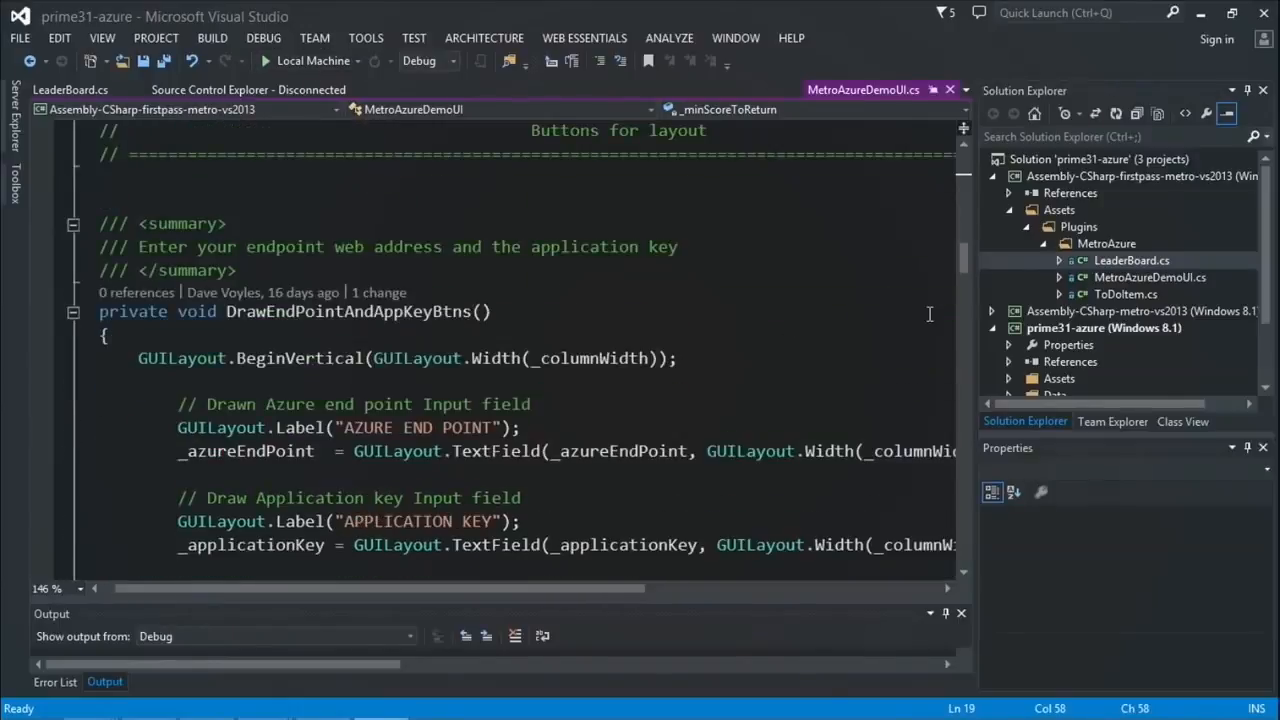
ctrl+scroll(830, 286, down, 4)
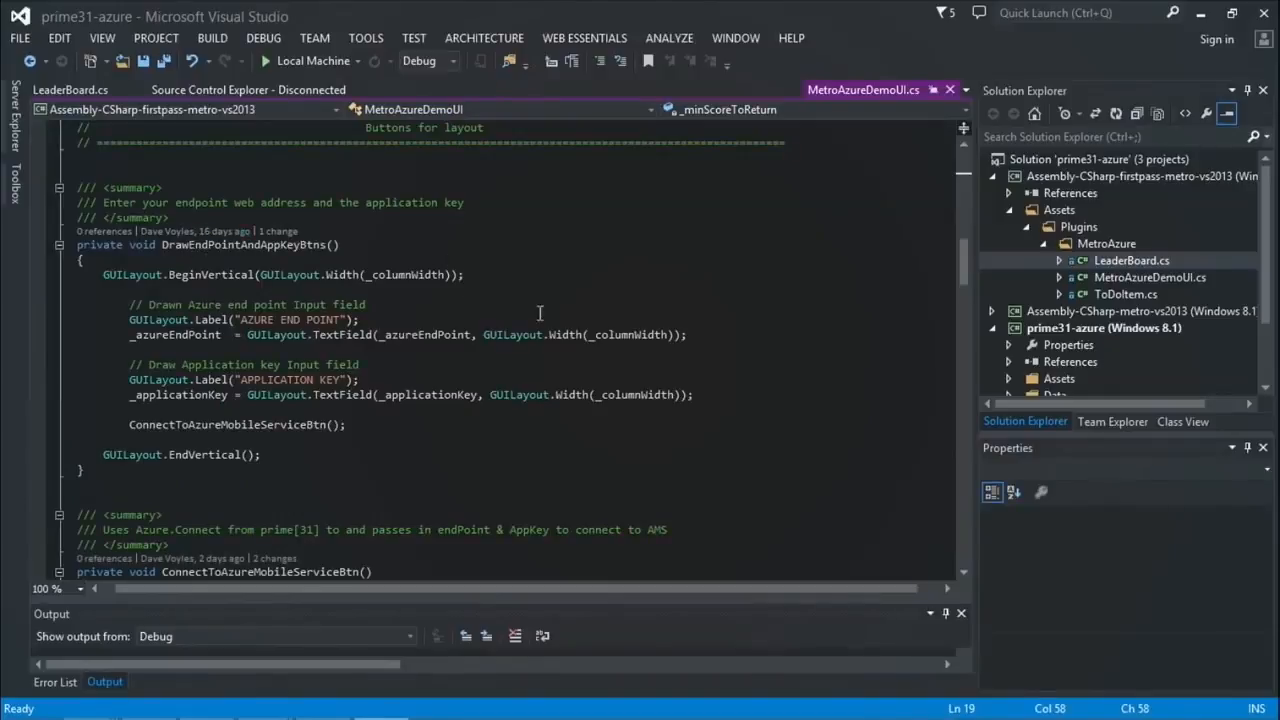
ctrl+scroll(416, 294, up, 3)
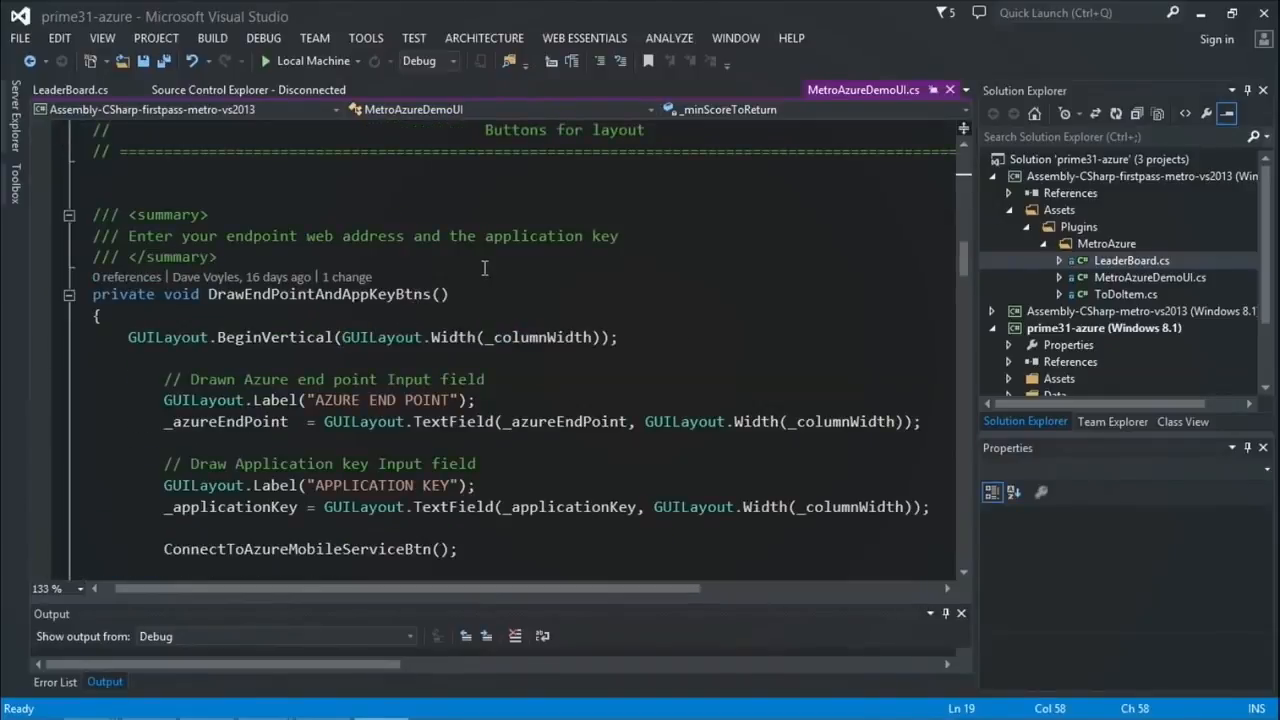
scroll(484, 268, down, 7)
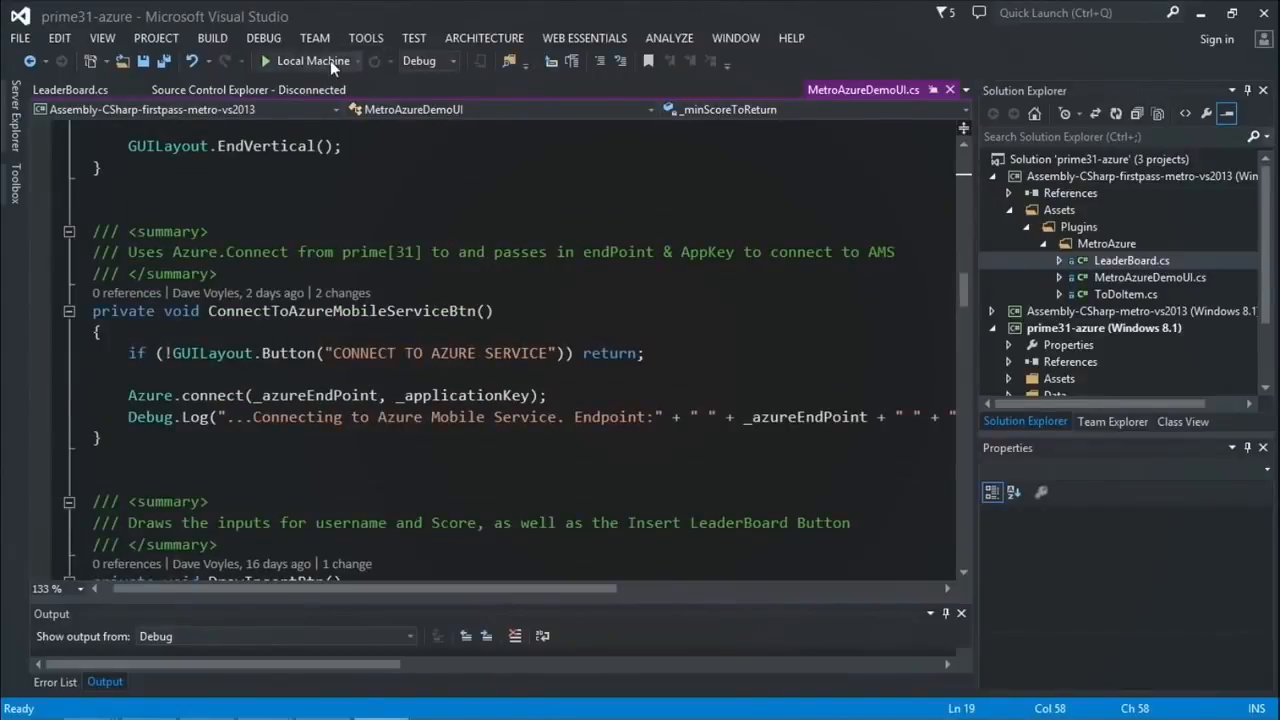
Step: Close Build Settings in Unity, play the scene in a maximised Game view, then return to Visual Studio
click(323, 700)
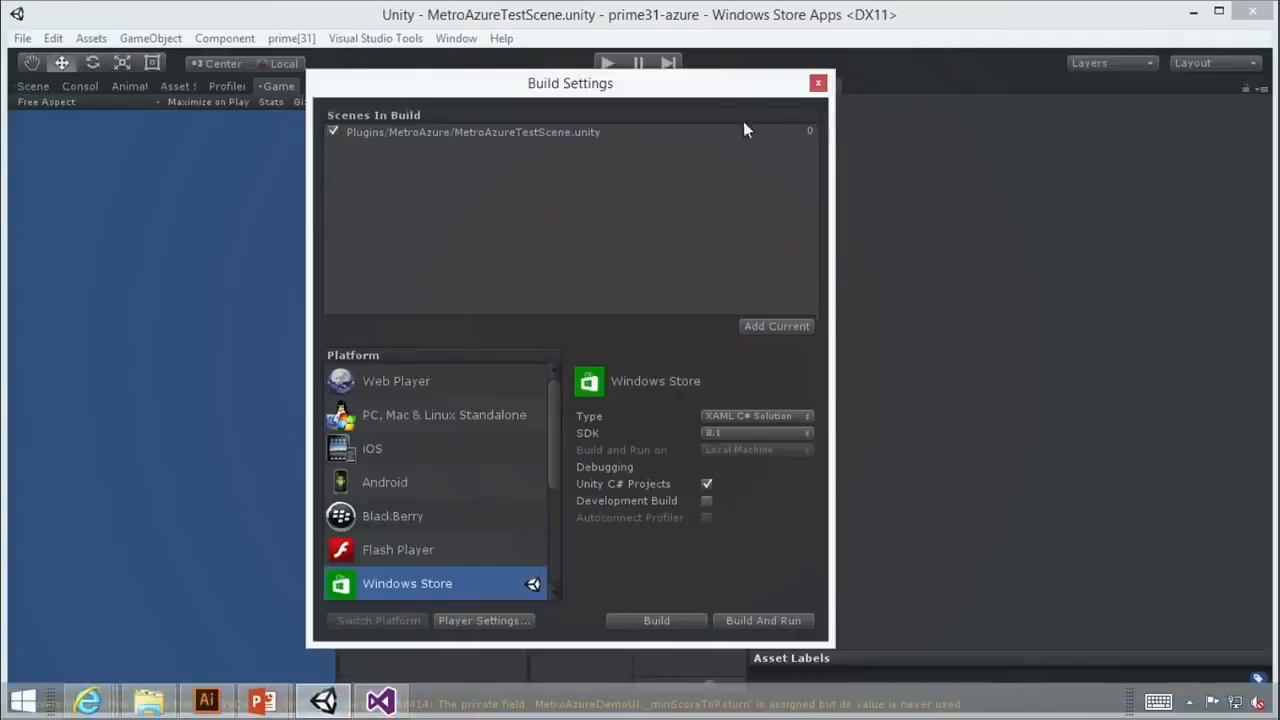
click(819, 82)
click(607, 68)
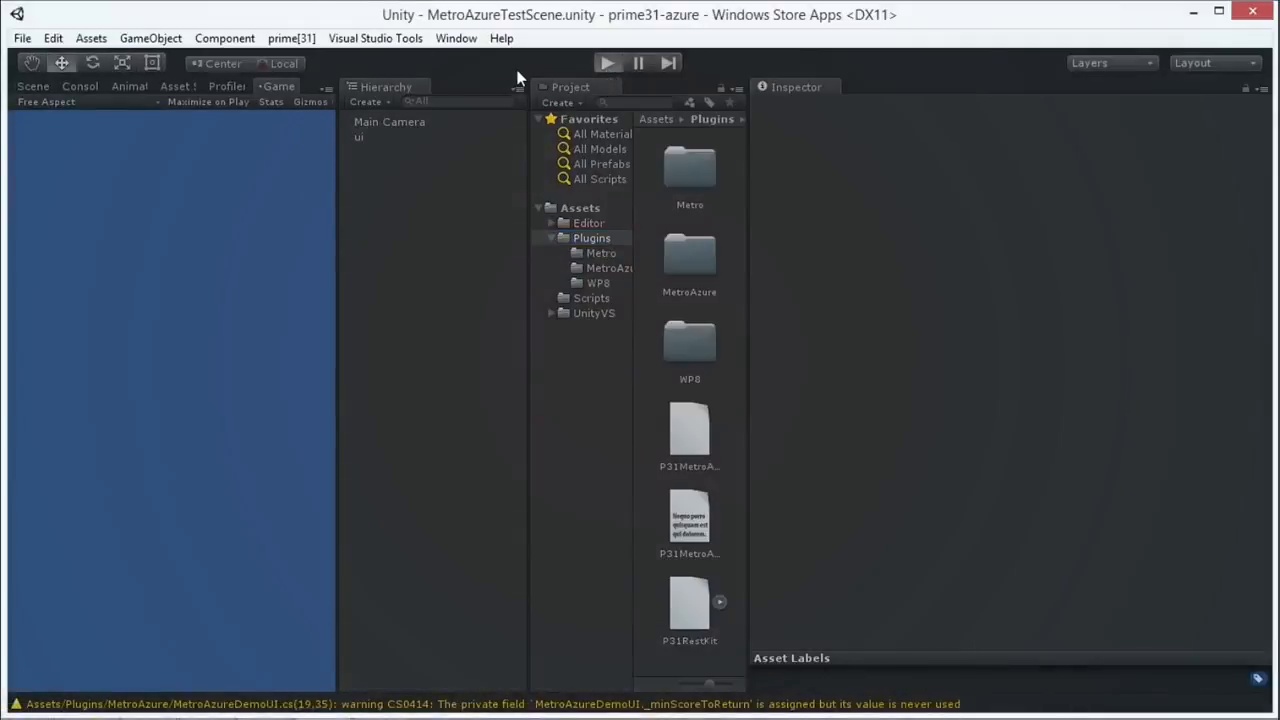
drag(339, 267, 878, 344)
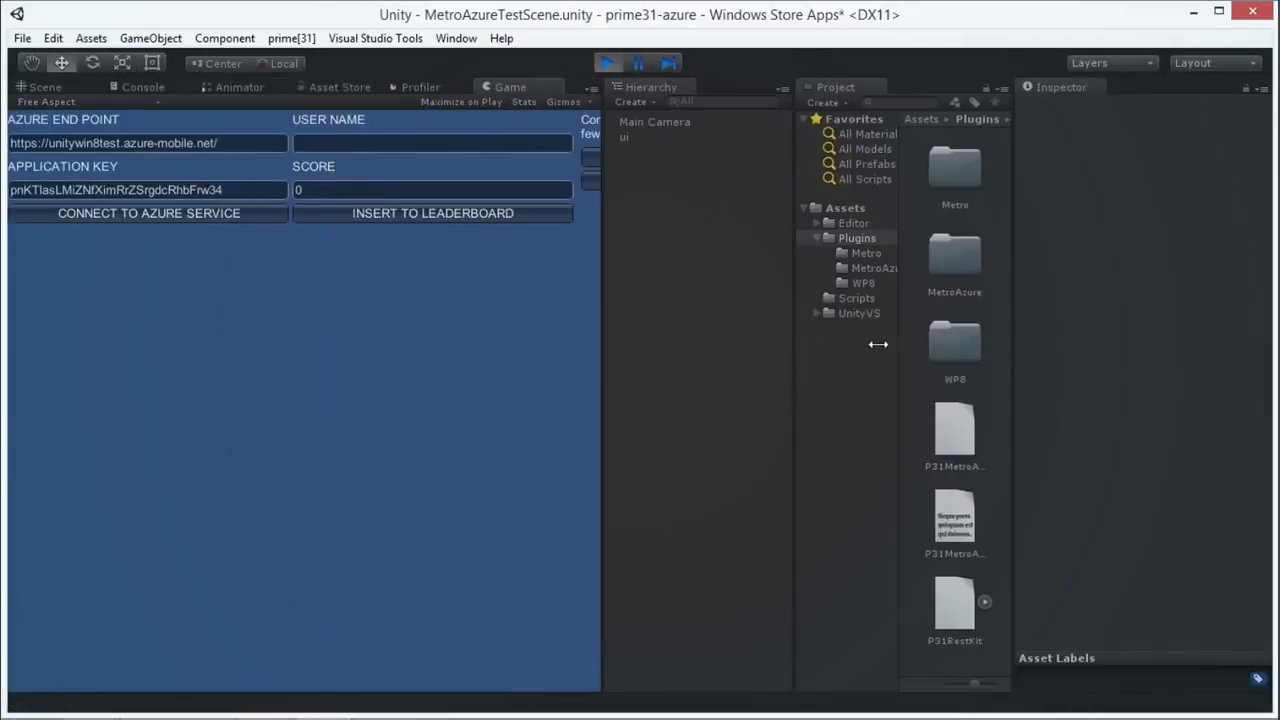
click(606, 63)
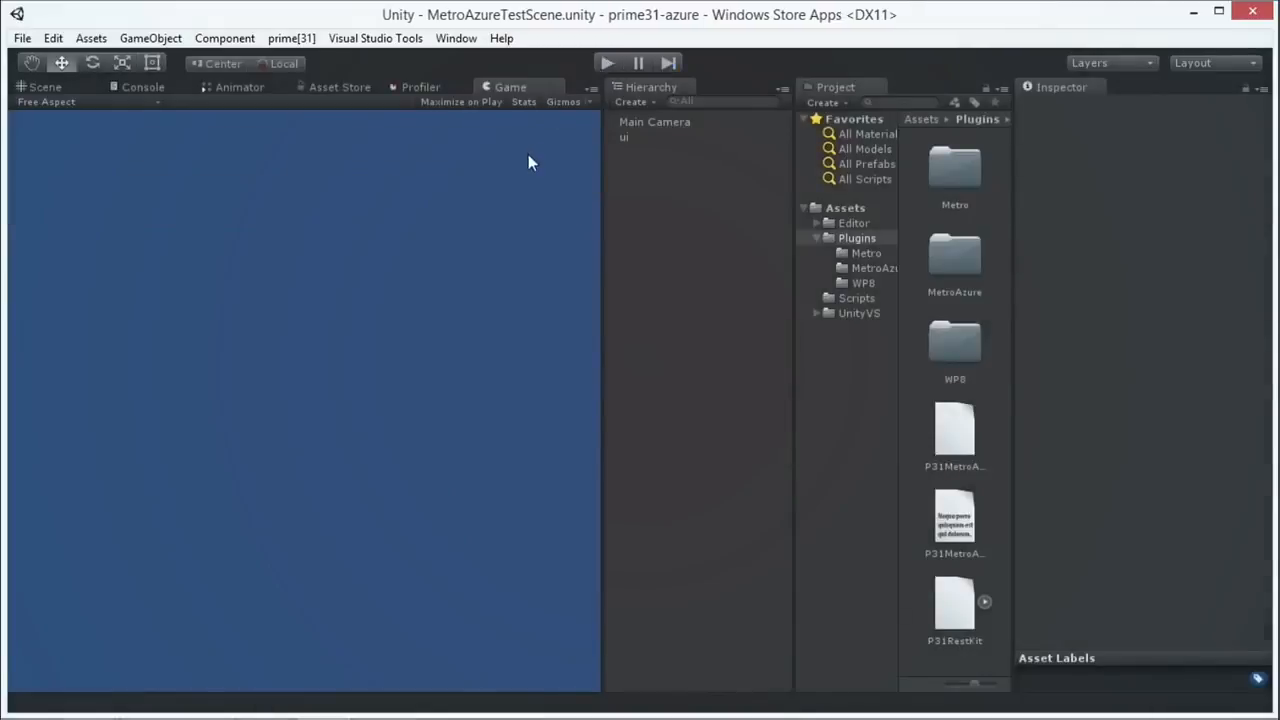
key(shift+space)
click(609, 63)
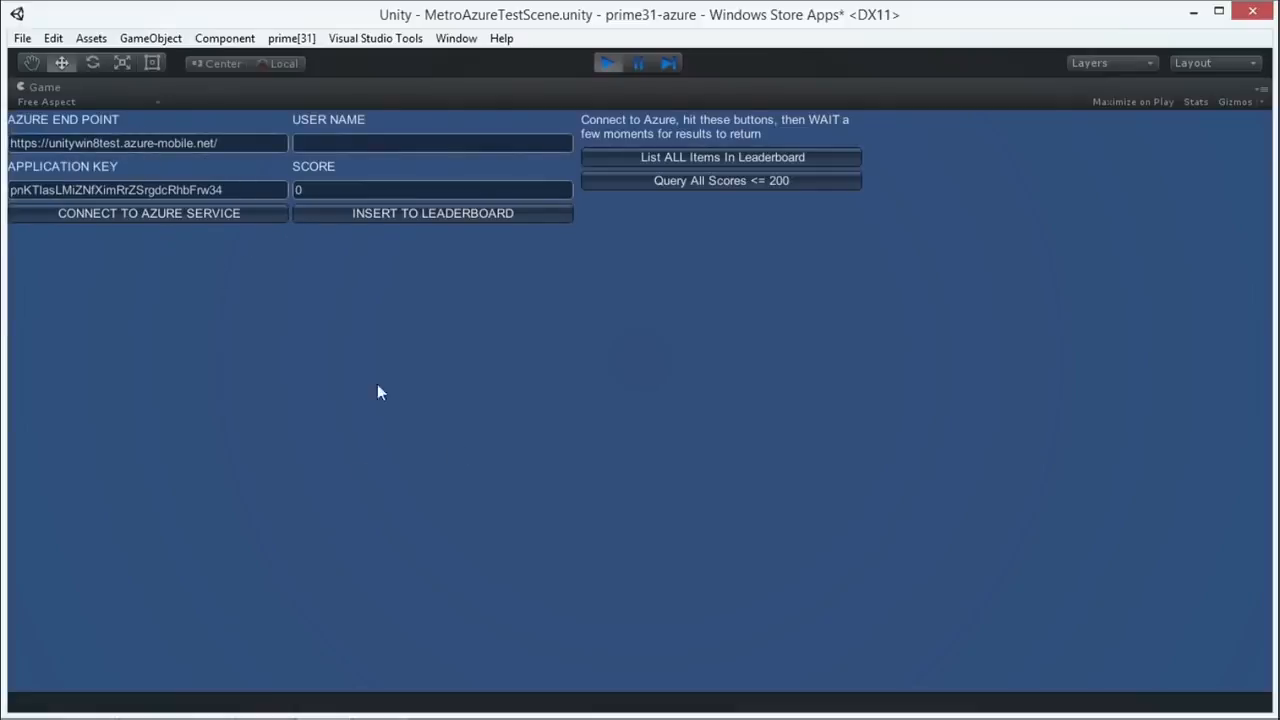
key(alt+Tab)
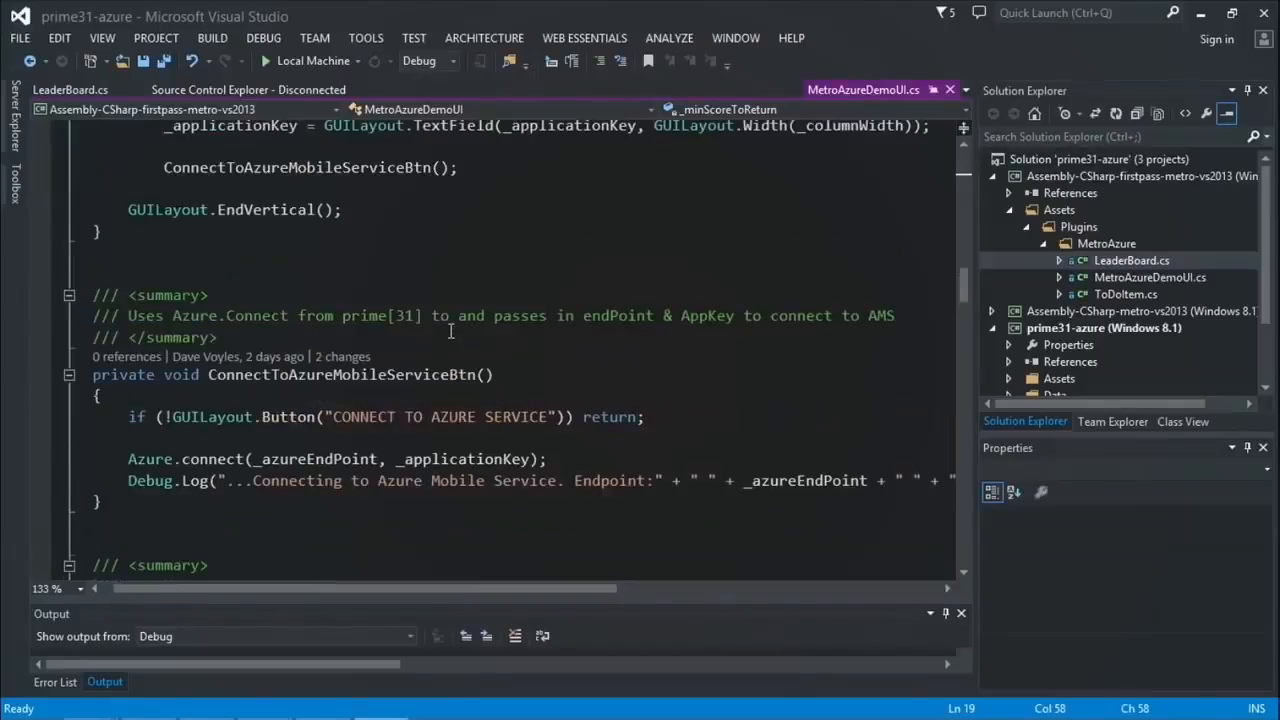